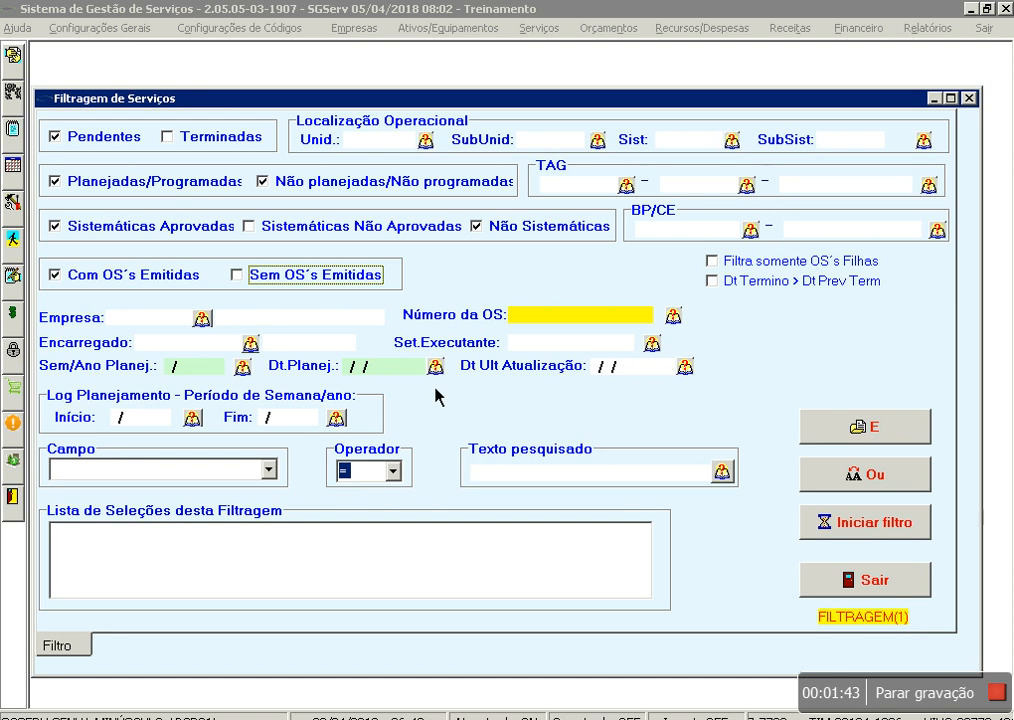
- Filter the pending service orders with issued OS's by planned week 14/2018
left_click(246, 373)
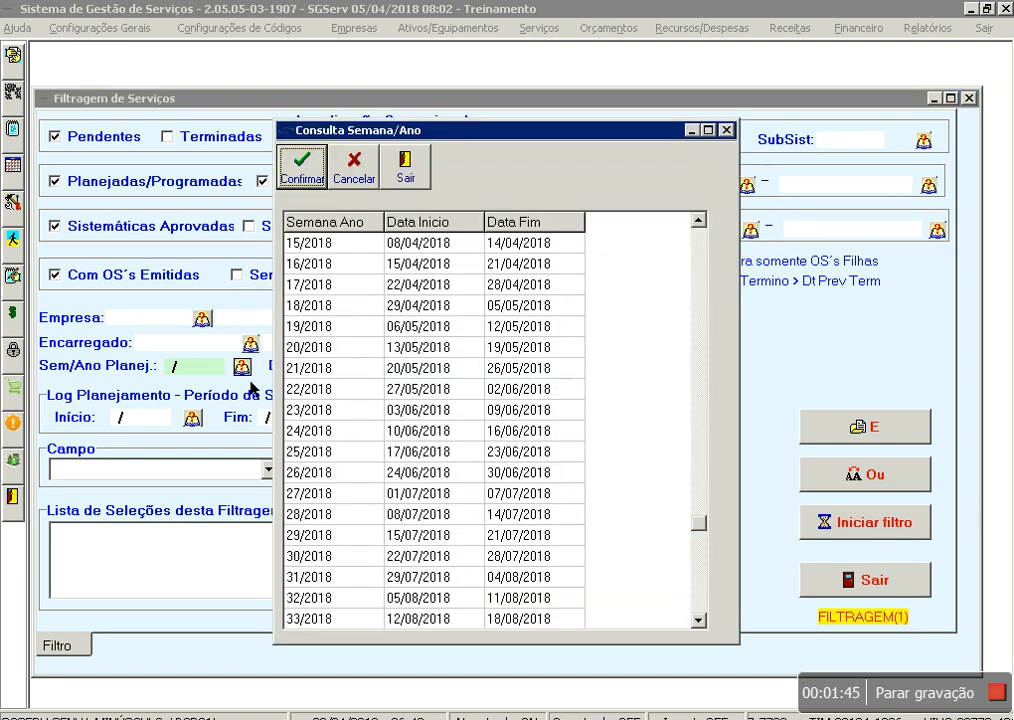
left_click(338, 245)
scroll(338, 245, "up", 1)
scroll(340, 253, "up", 2)
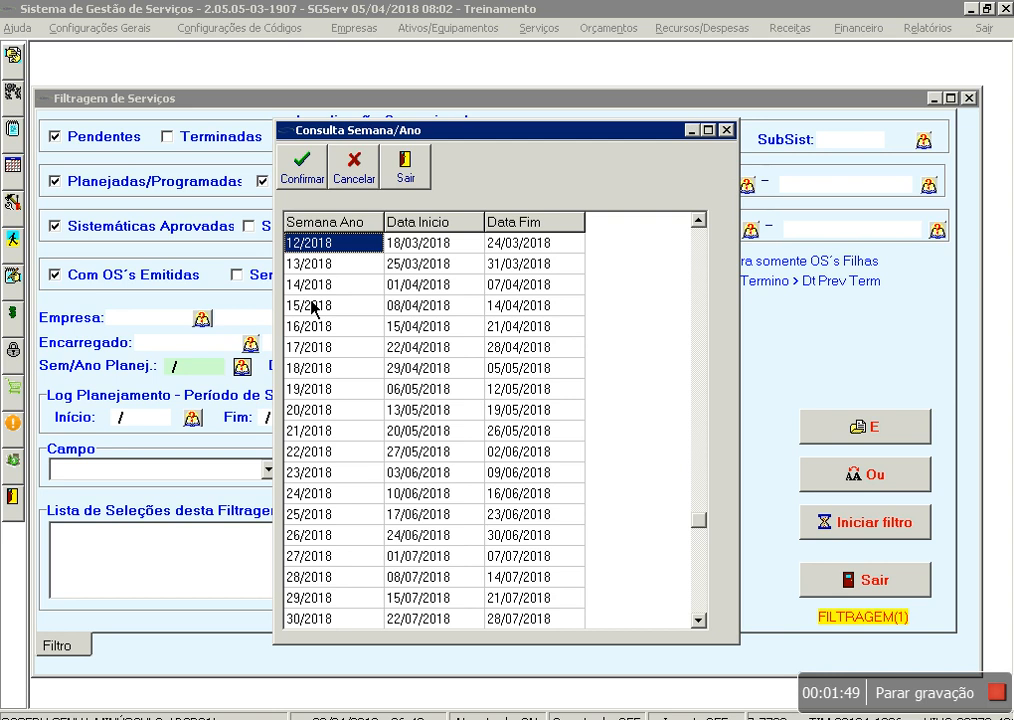
scroll(311, 302, "down", 2)
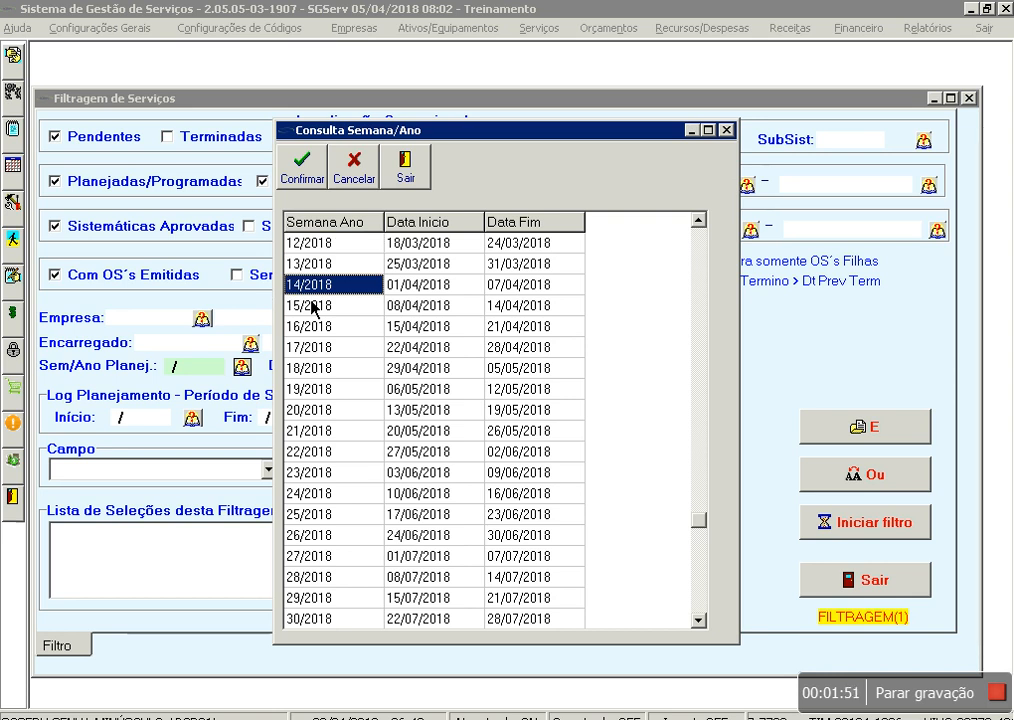
key("Return")
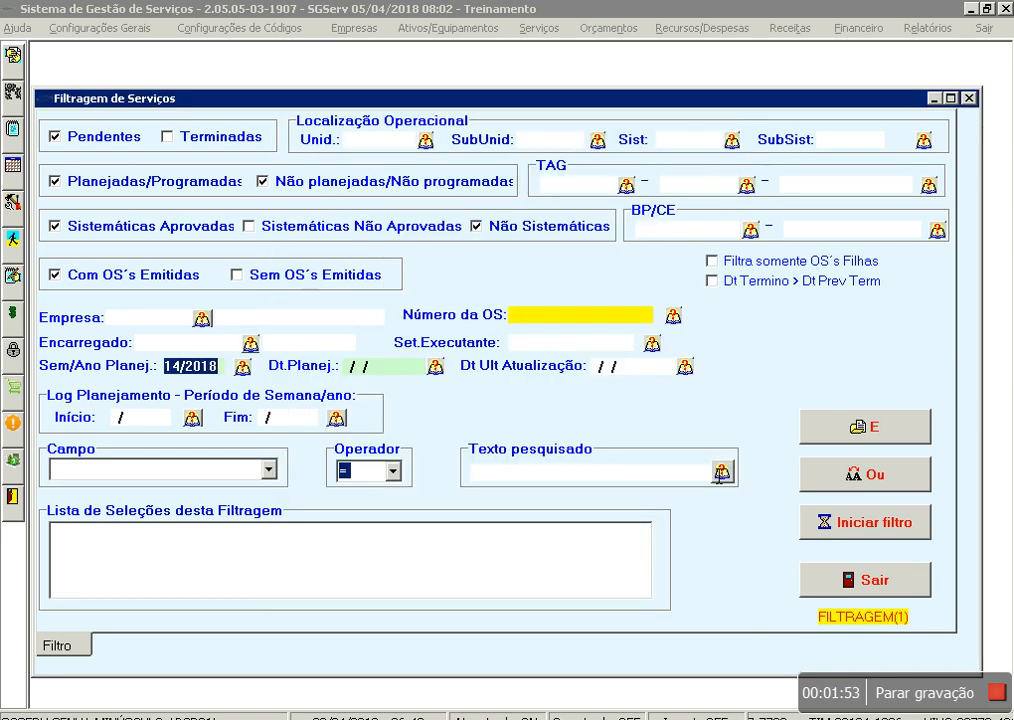
left_click(855, 527)
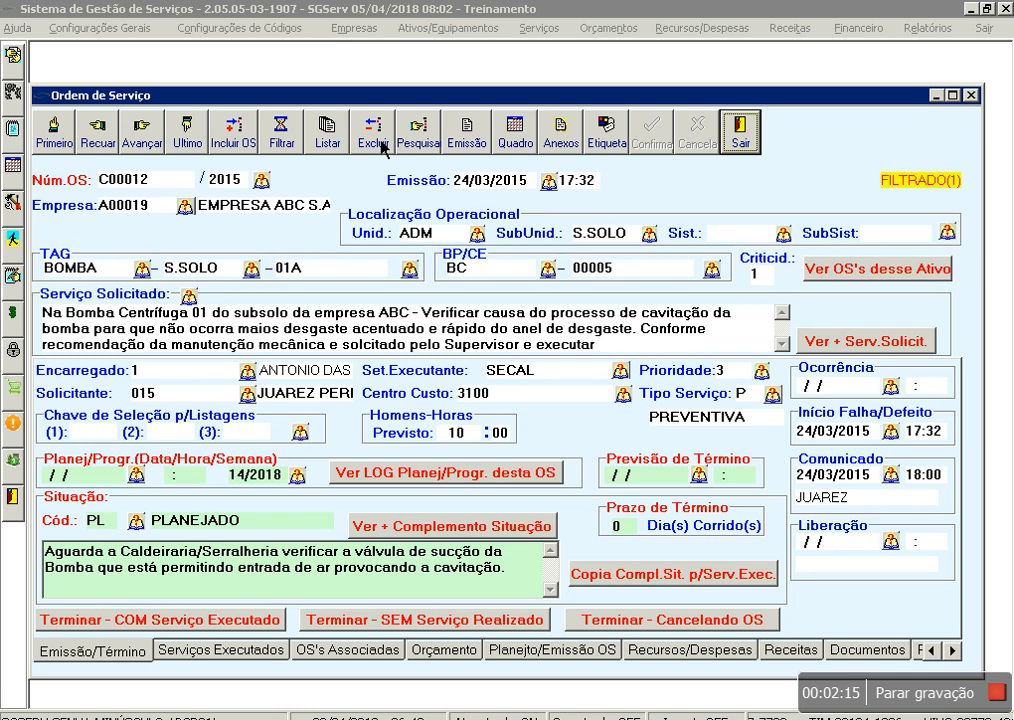
- List the filtered service orders and examine their requested services, planned and real man-hours, TAG and BP/CE columns
left_click(349, 148)
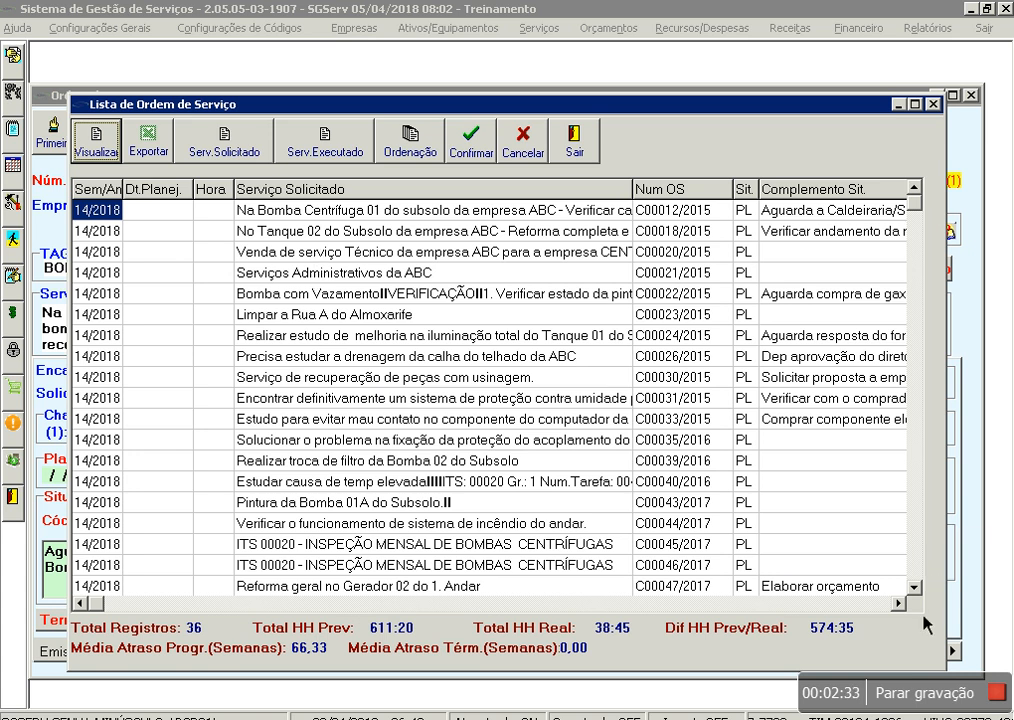
scroll(931, 580, "down", 6)
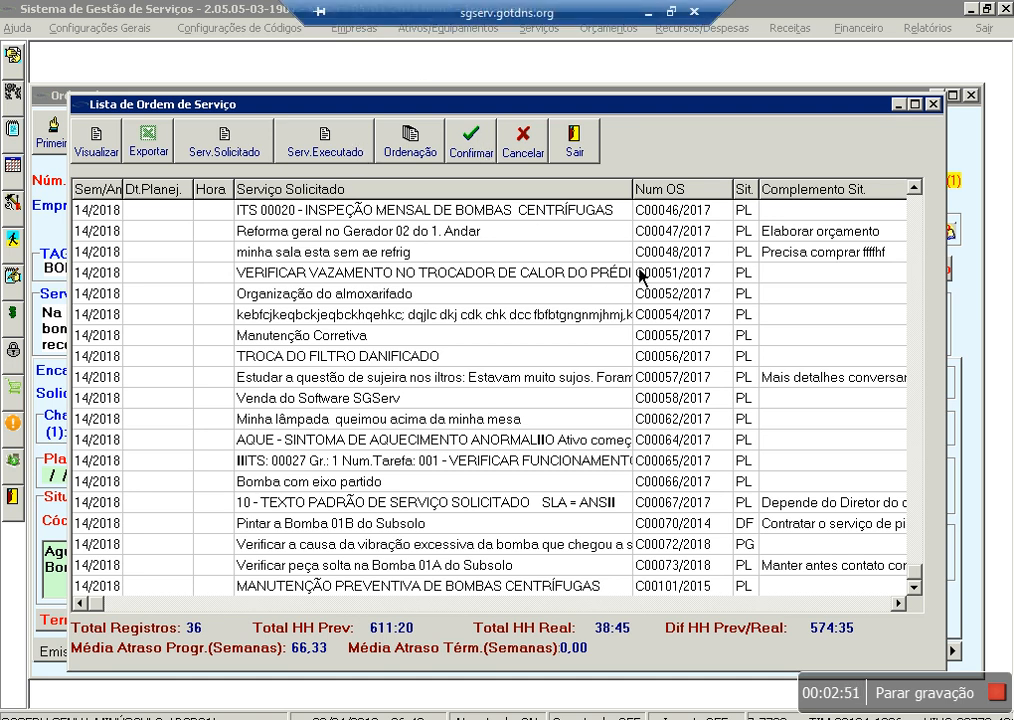
left_click_drag(914, 572, 932, 230)
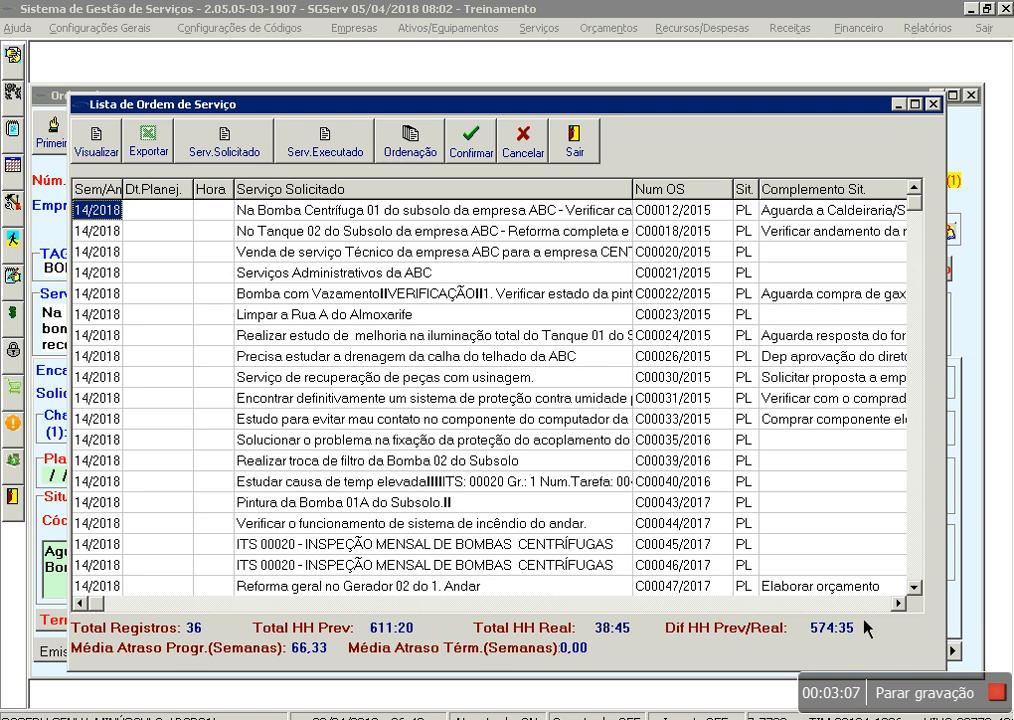
scroll(866, 627, "right", 5)
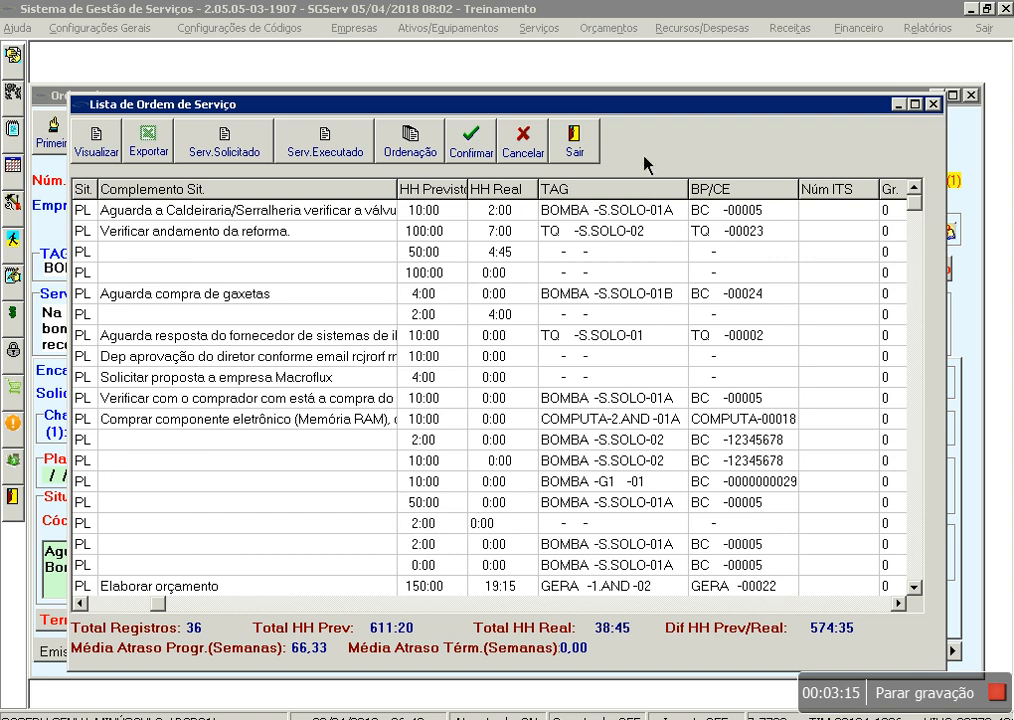
left_click(132, 605)
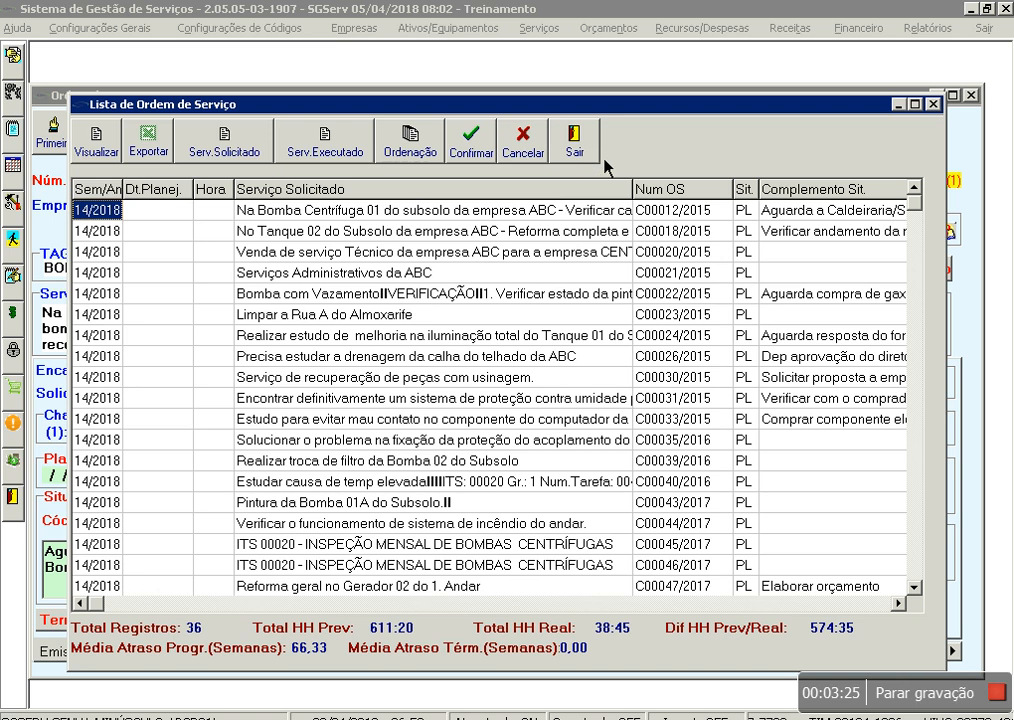
- Open the Tanque 02 reform order from the list, try to terminate it by cancelling the OS, and exit the service orders
double_click(410, 232)
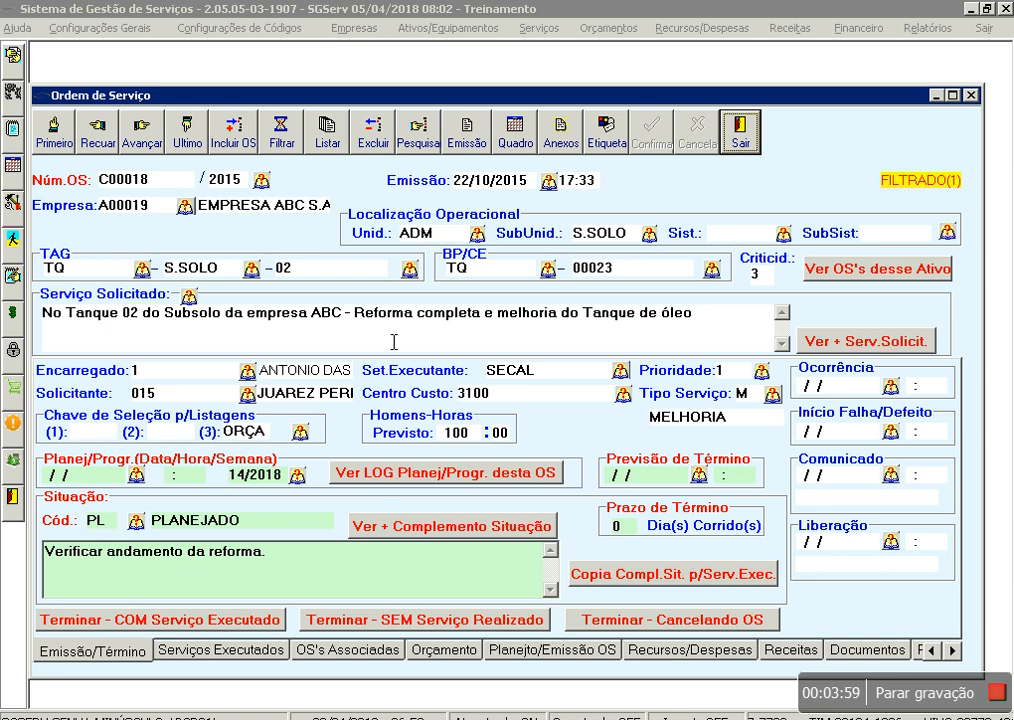
left_click(694, 628)
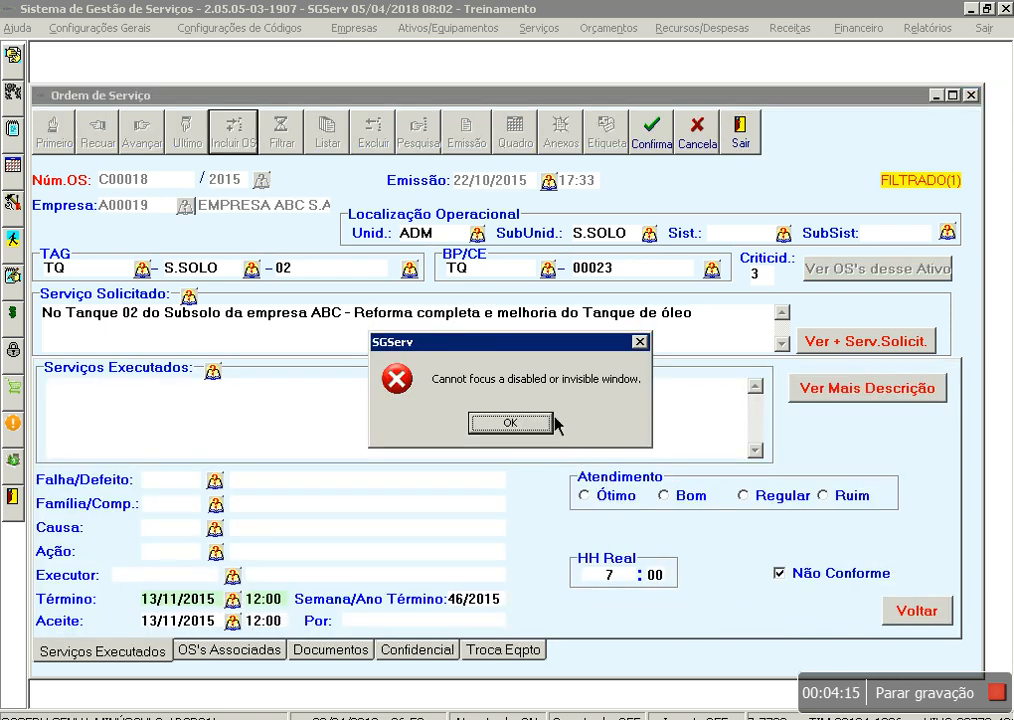
left_click(512, 423)
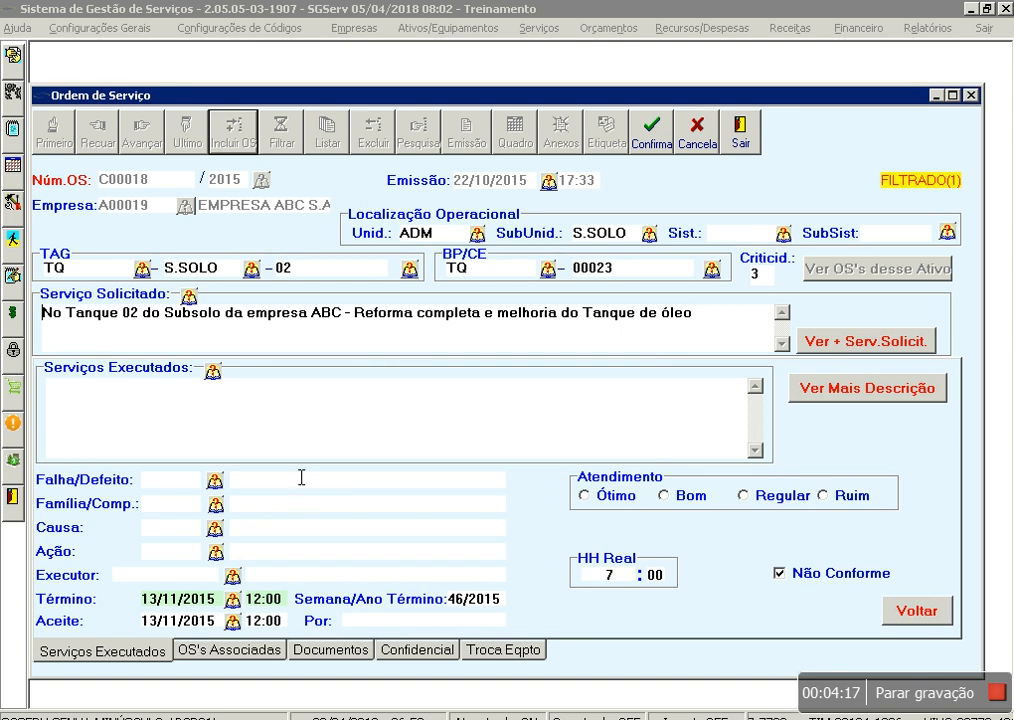
left_click(739, 141)
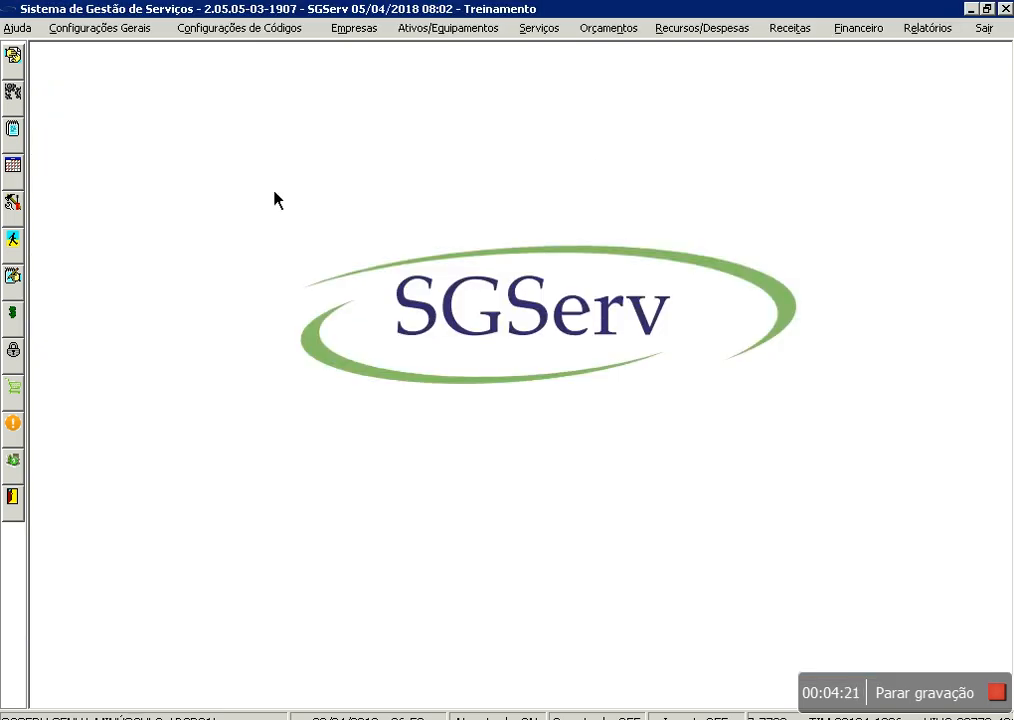
- Filter the pending orders, excluding Não Sistemáticas and Sem OS's Emitidas, with SEMEC as the executing sector
left_click(14, 168)
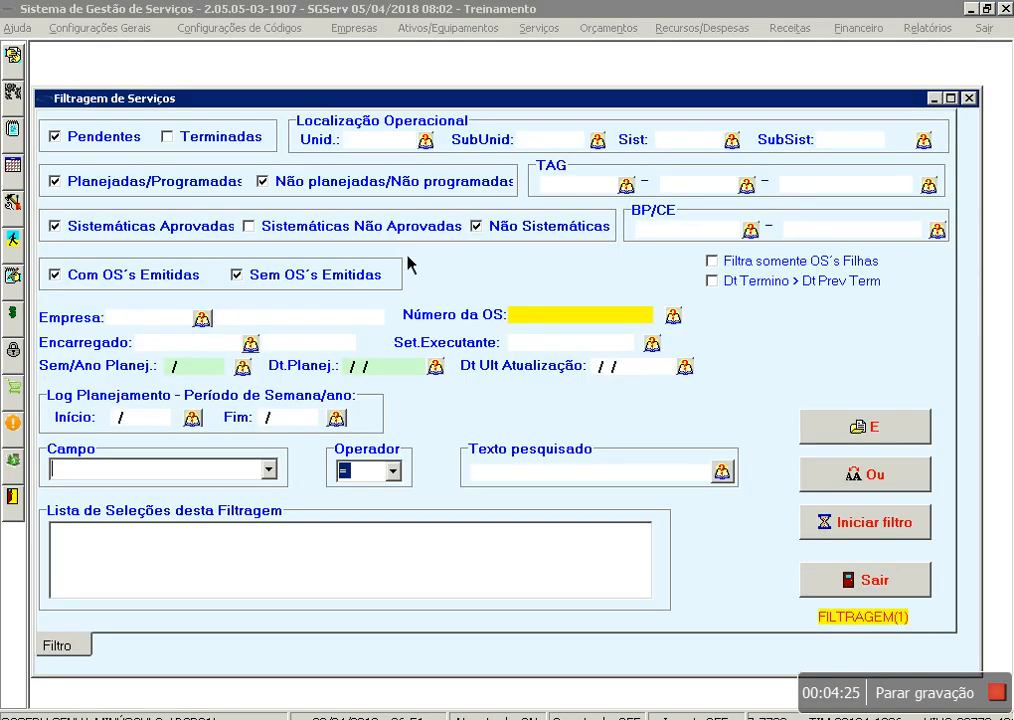
left_click(512, 228)
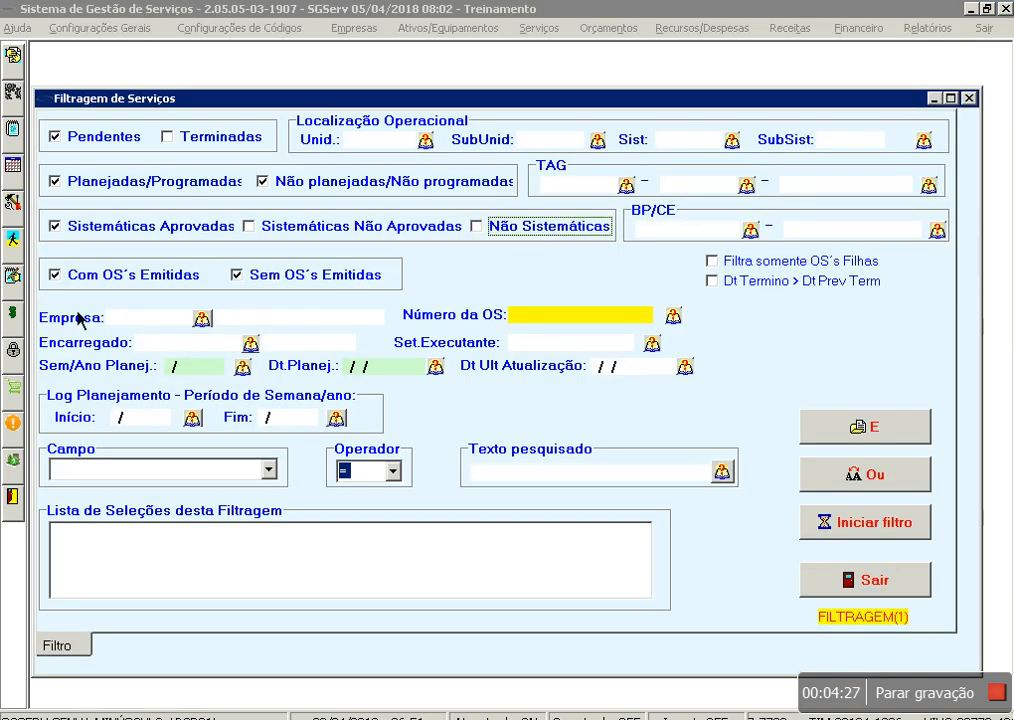
left_click(316, 278)
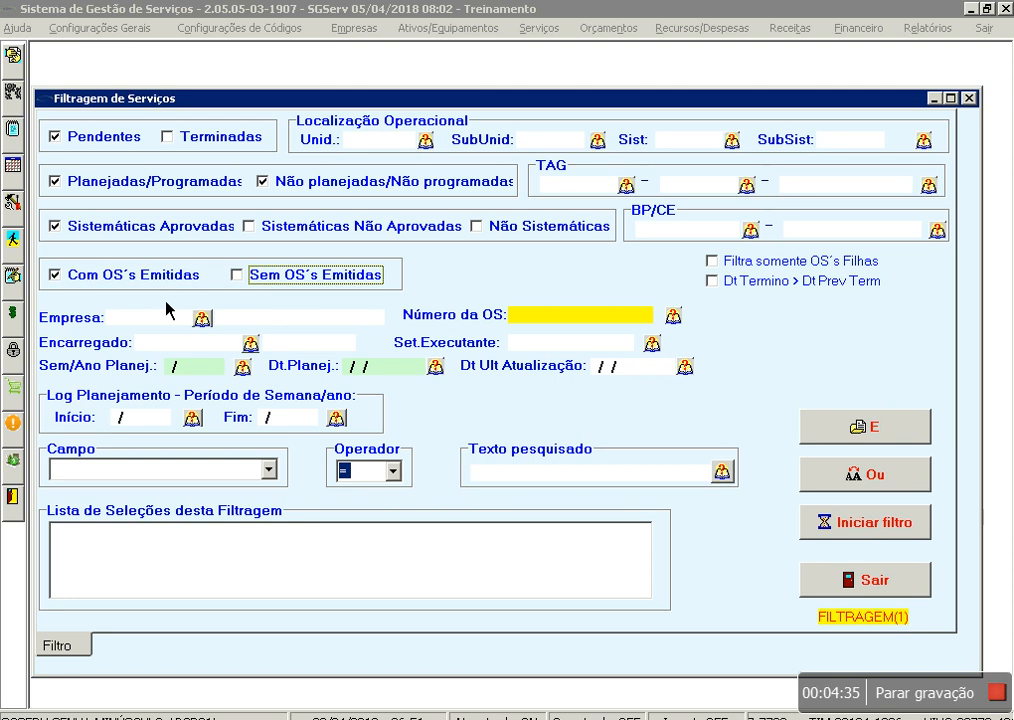
left_click(652, 343)
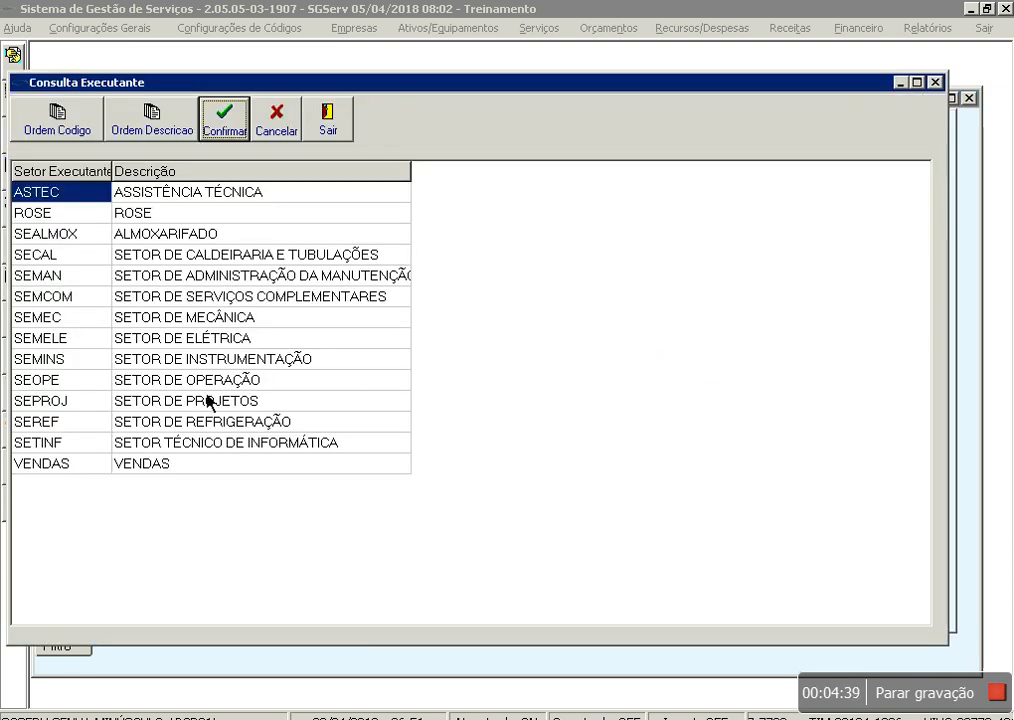
double_click(213, 318)
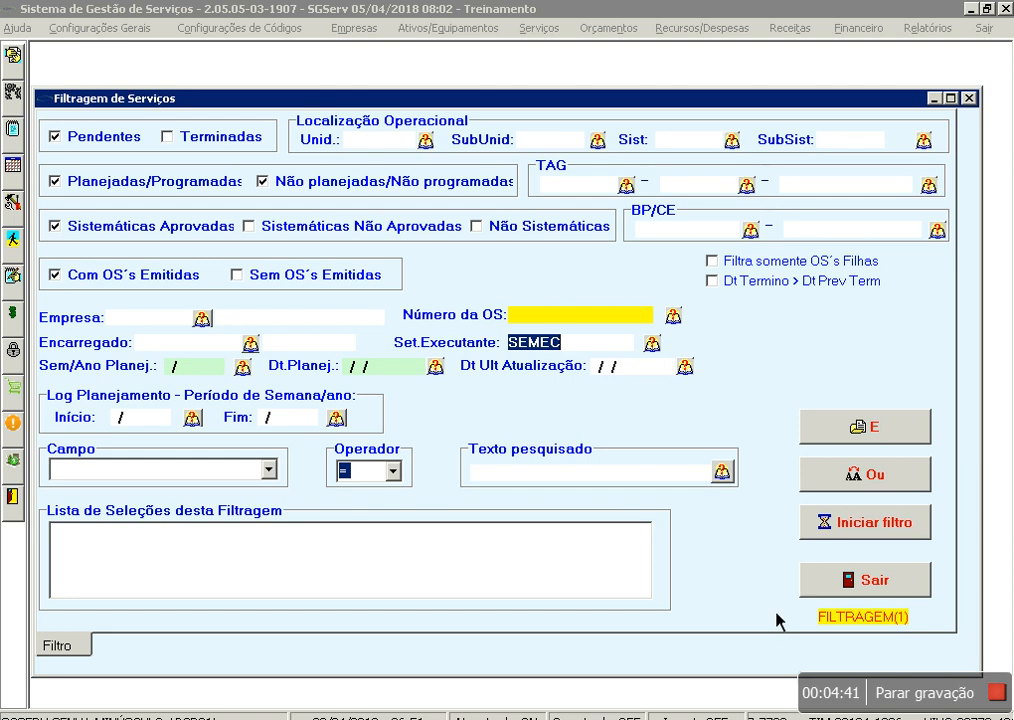
left_click(864, 523)
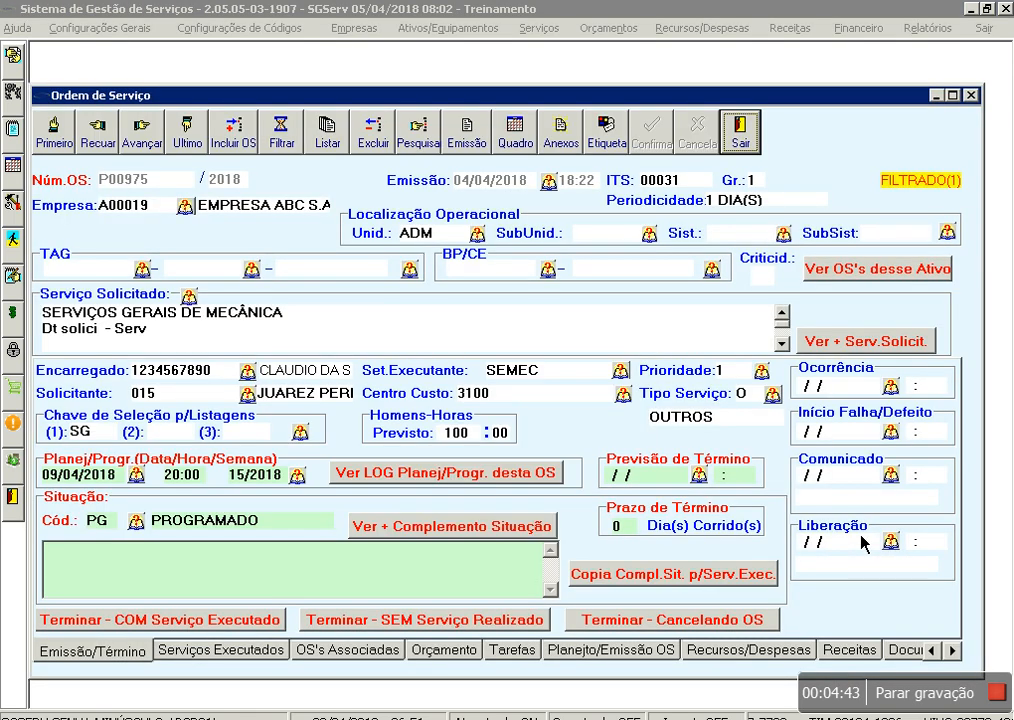
- List the filtered orders and open the SERVIÇOS GERAIS DE MECÂNICA order planned for 09/04/2018
left_click(329, 131)
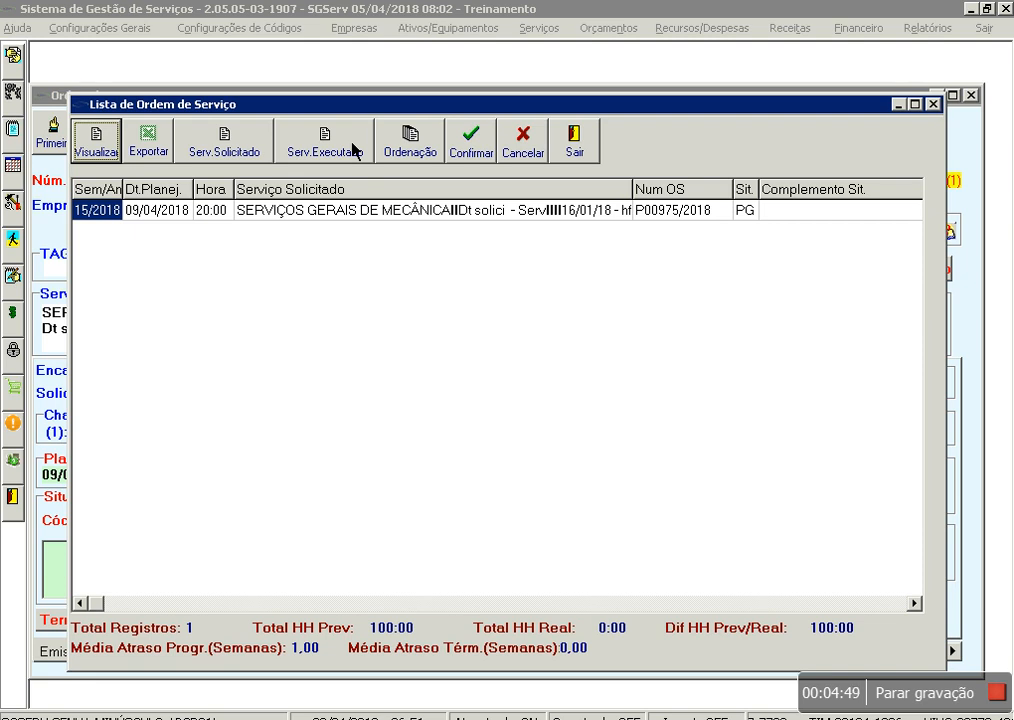
left_click(311, 218)
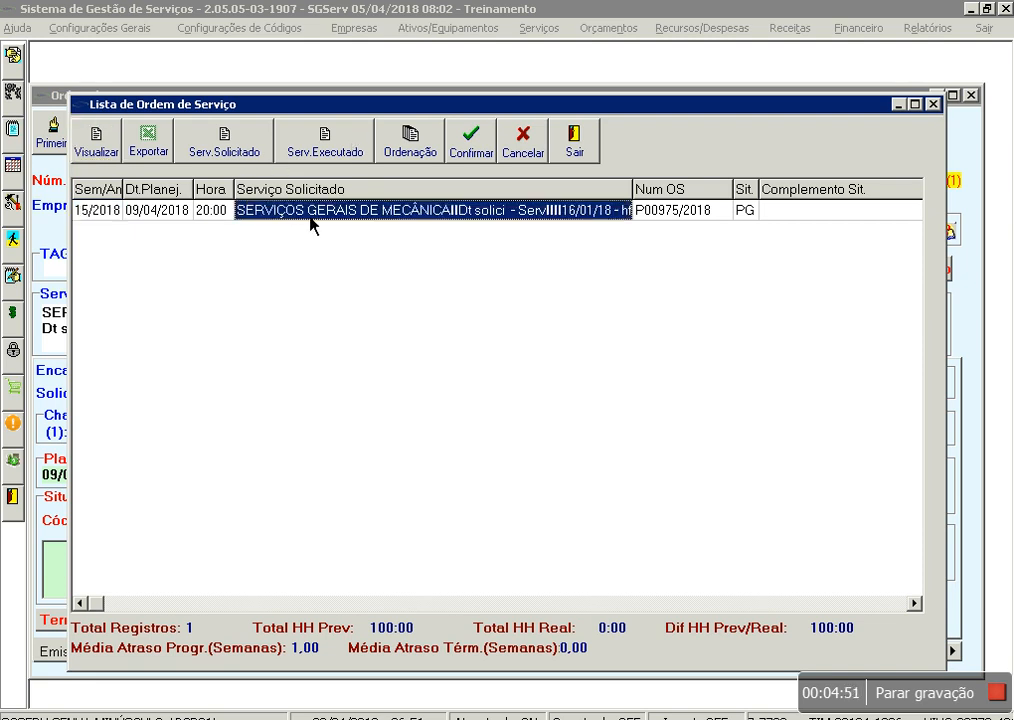
double_click(311, 218)
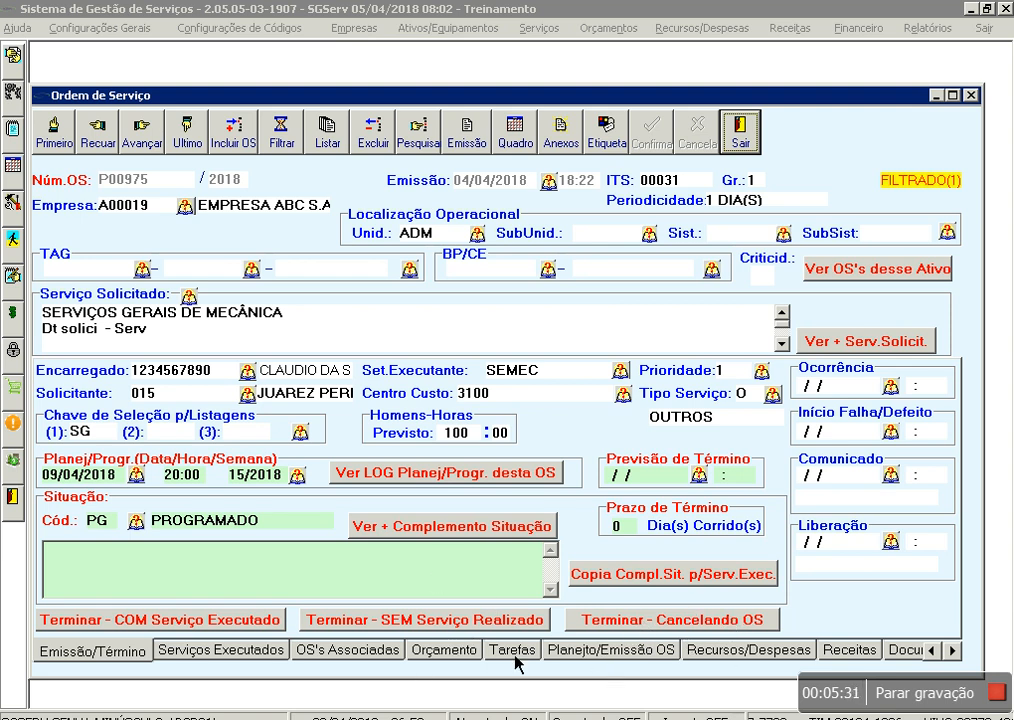
- Start terminating the order with executed service, review its tasks, and define all of them as Normal
left_click(163, 622)
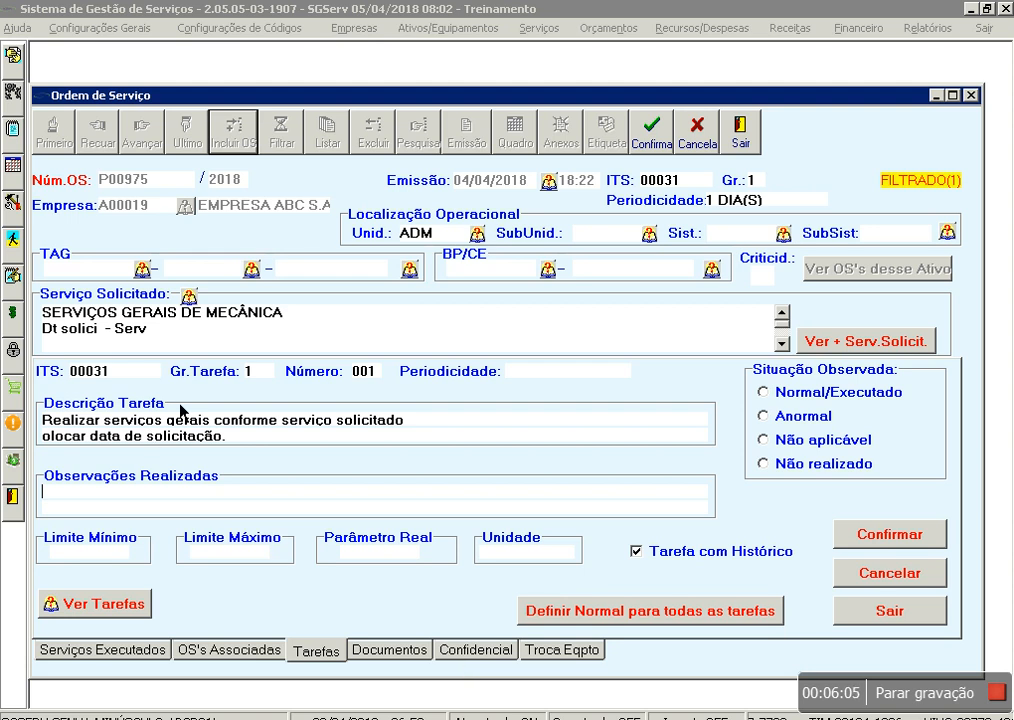
left_click(108, 605)
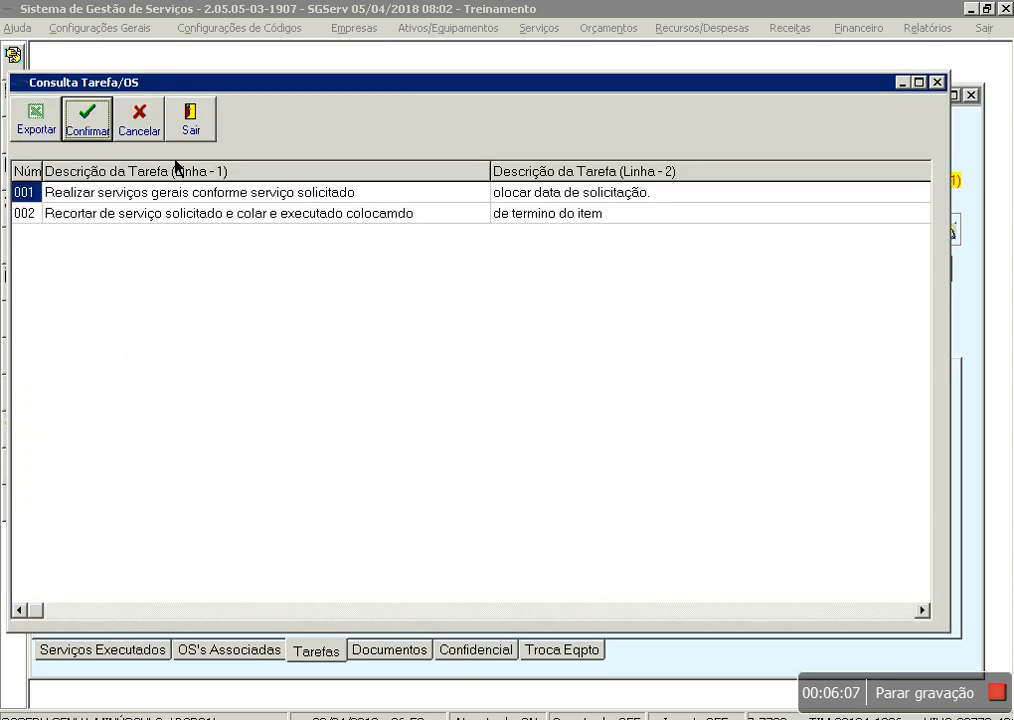
left_click(190, 120)
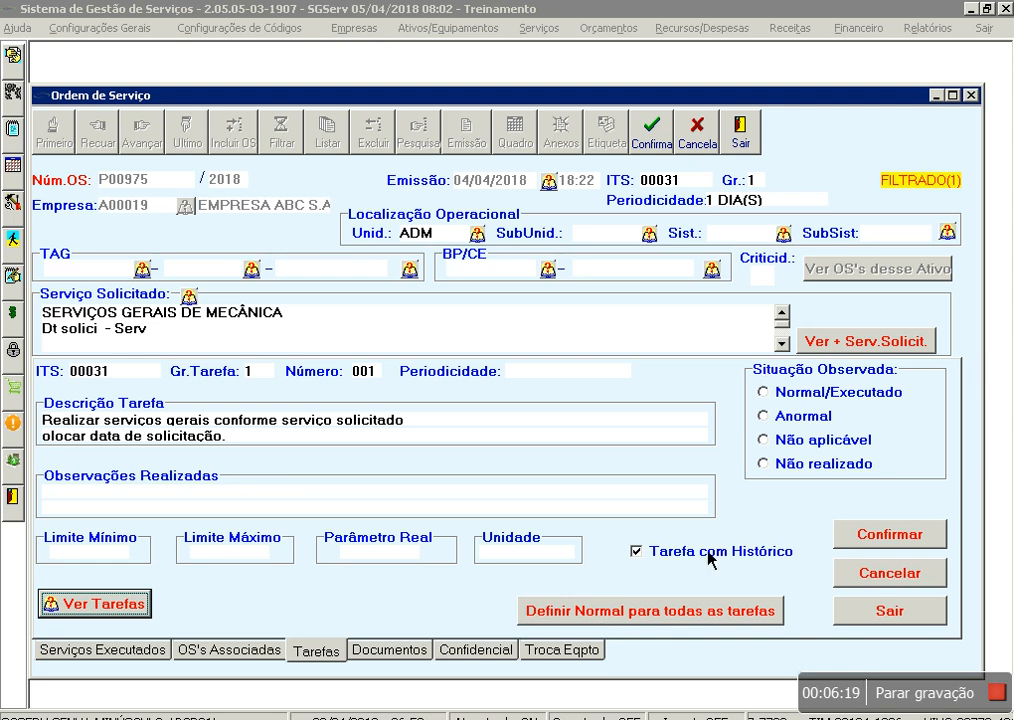
left_click(611, 612)
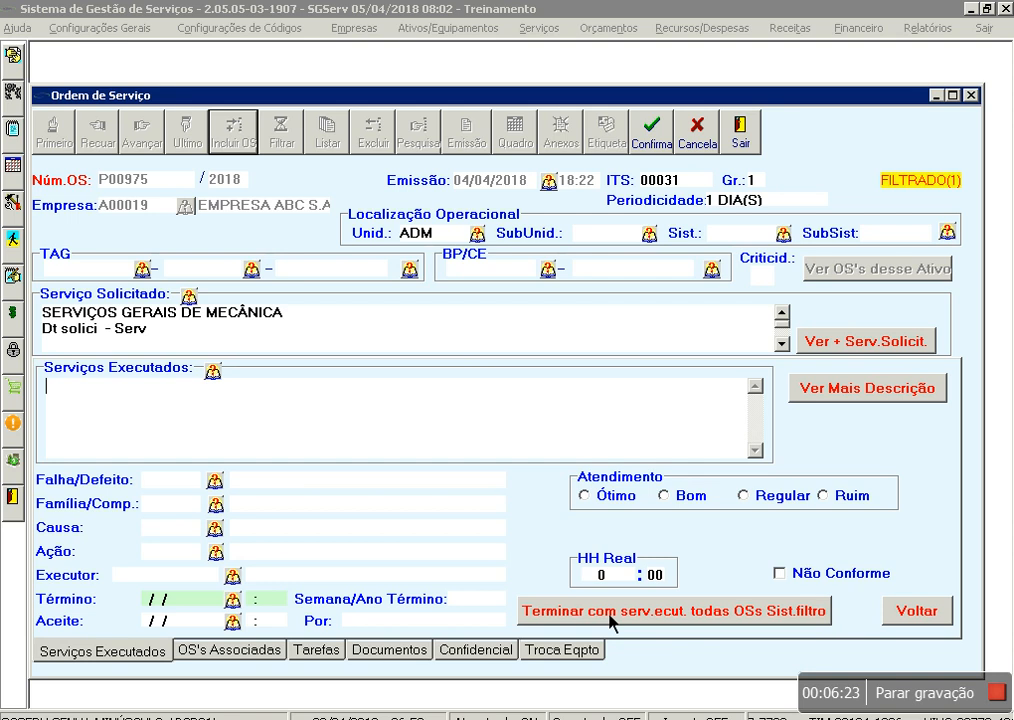
left_click(330, 652)
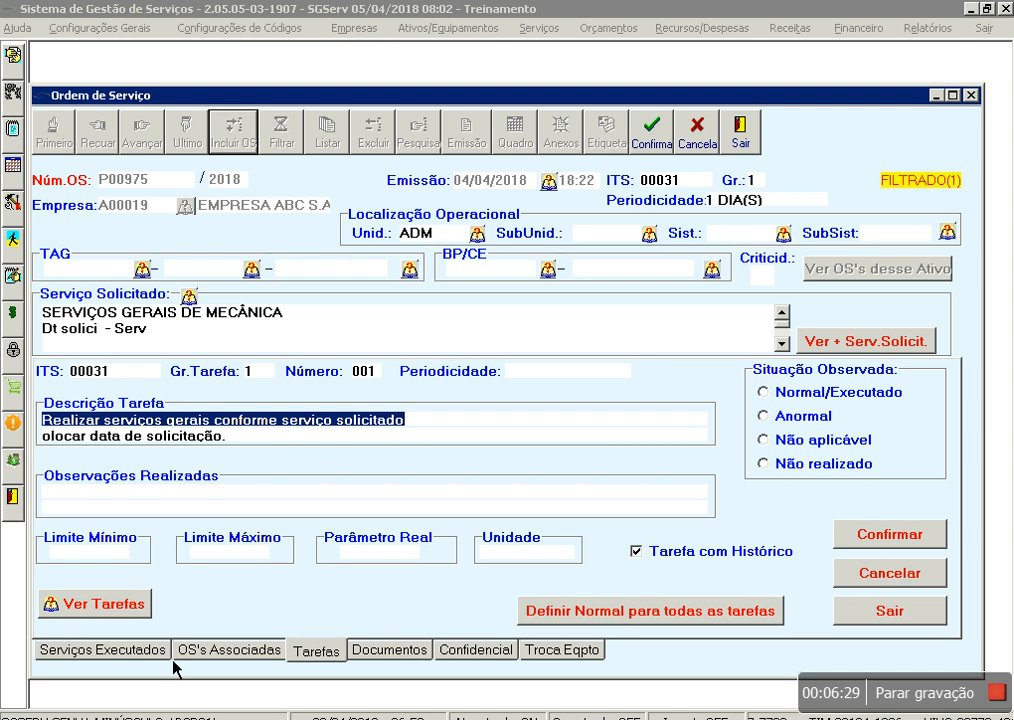
left_click(110, 652)
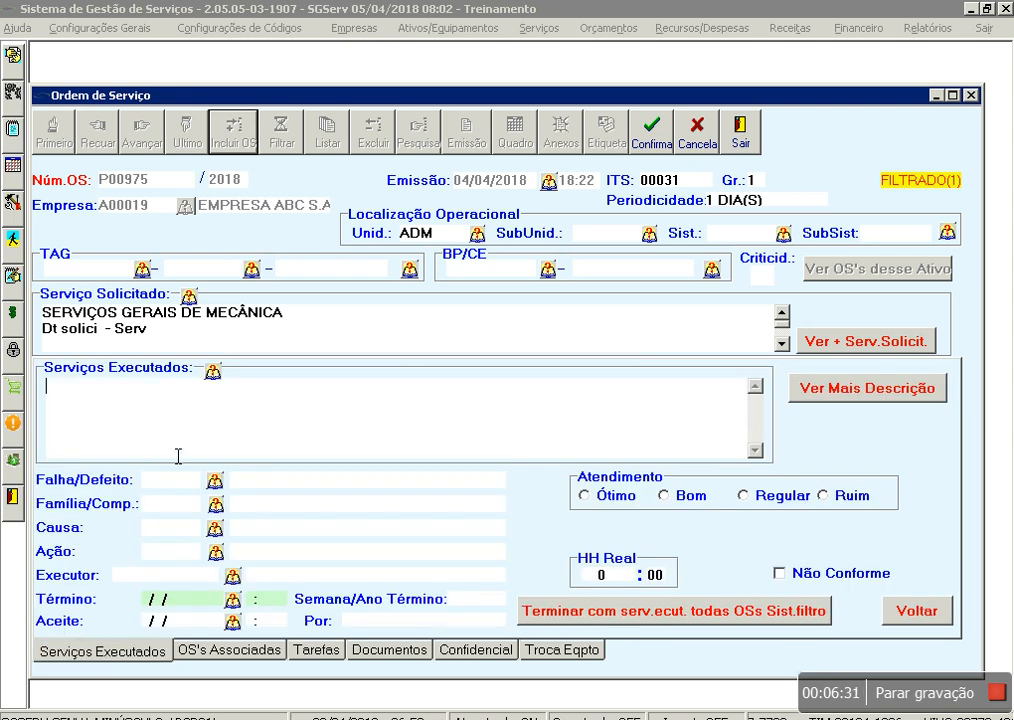
type("dwdwdwdww")
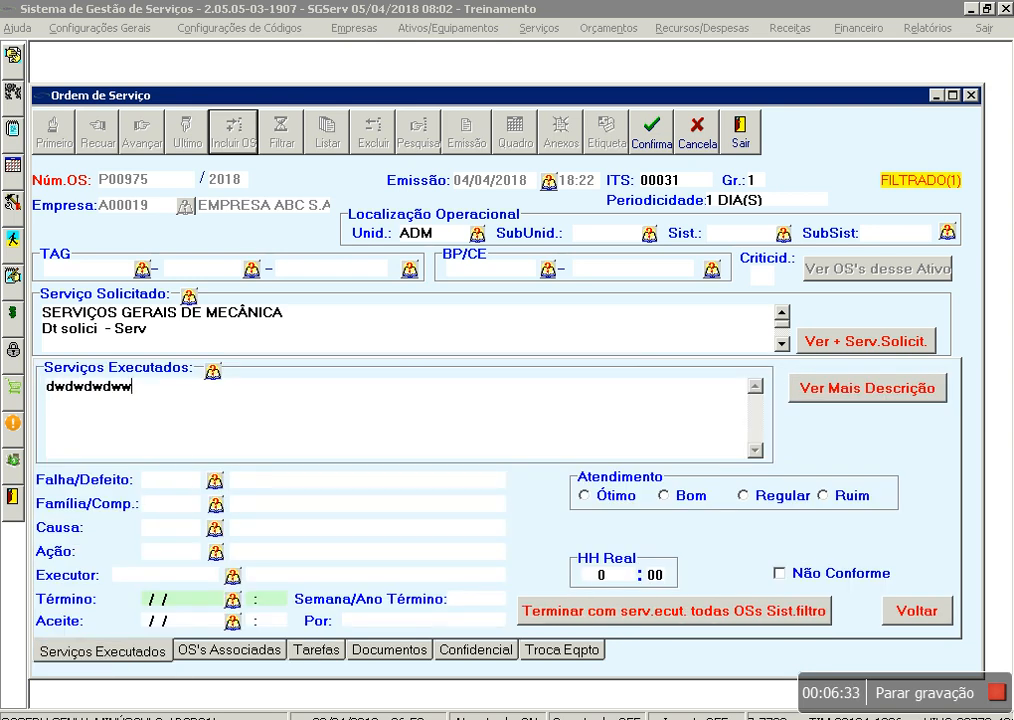
key("BackSpace")
key("BackSpace")
key("BackSpace")
key("BackSpace")
key("BackSpace")
key("BackSpace")
key("BackSpace")
key("BackSpace")
key("BackSpace")
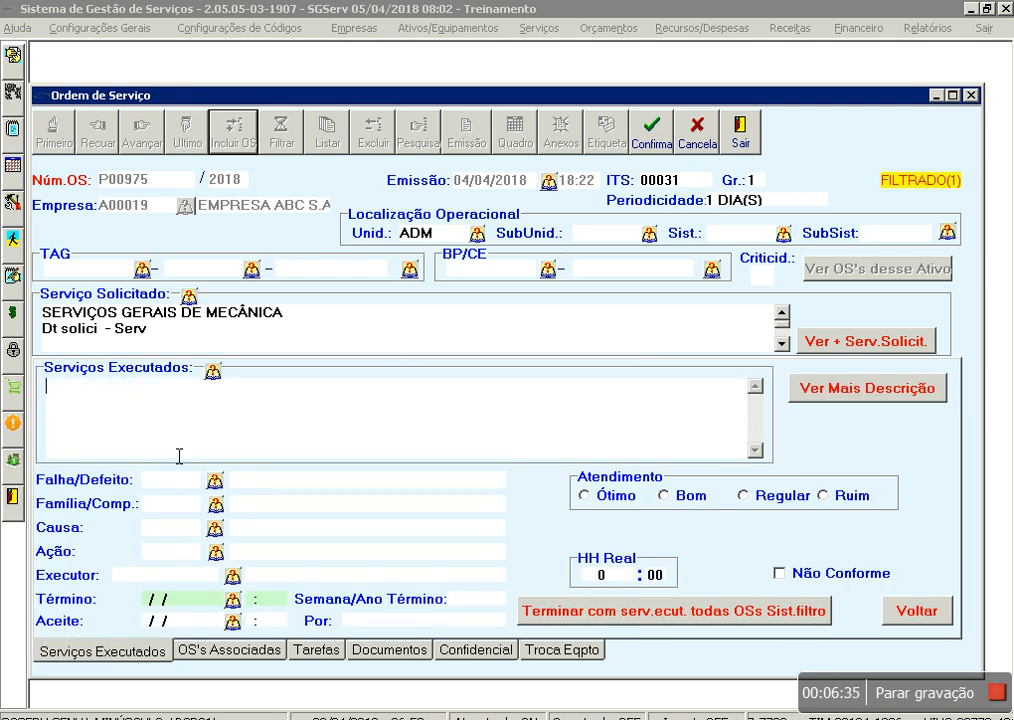
- Describe the executed services as "Foi corrido o problema." and assign the second listed SEMEC mechanic as executor
type("Foi corri")
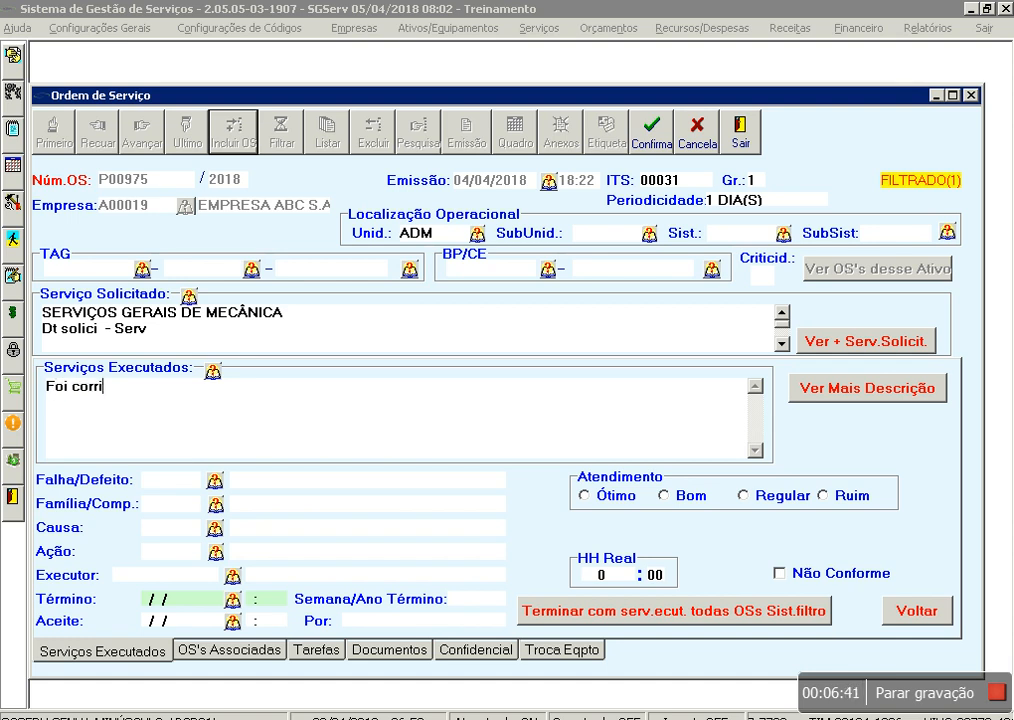
type("do o problema")
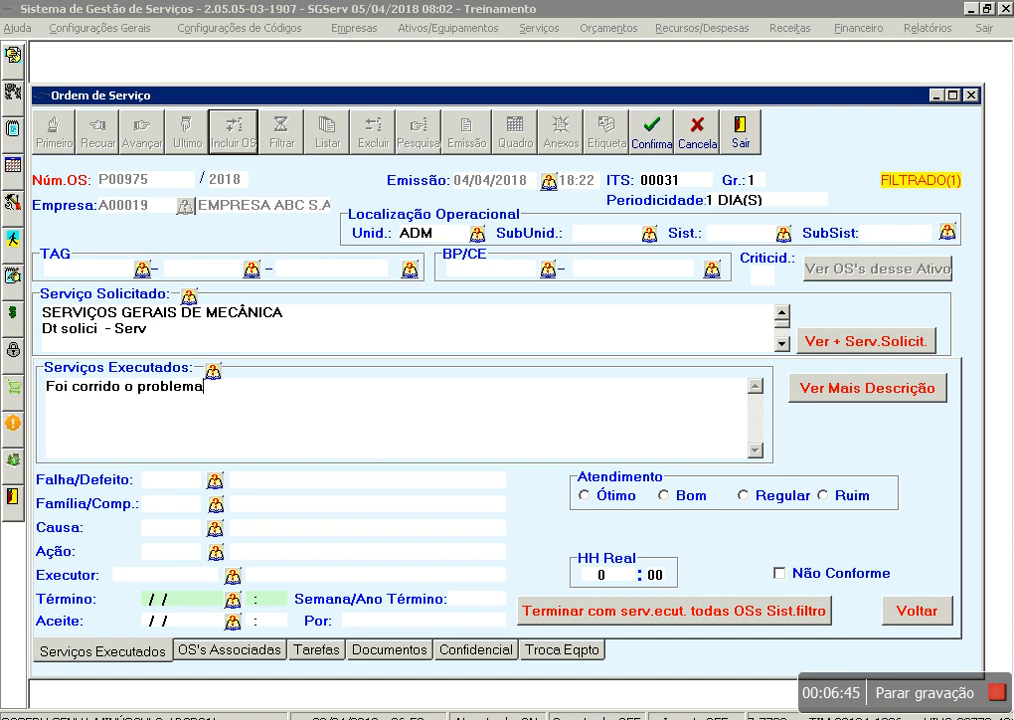
type(".")
left_click(240, 580)
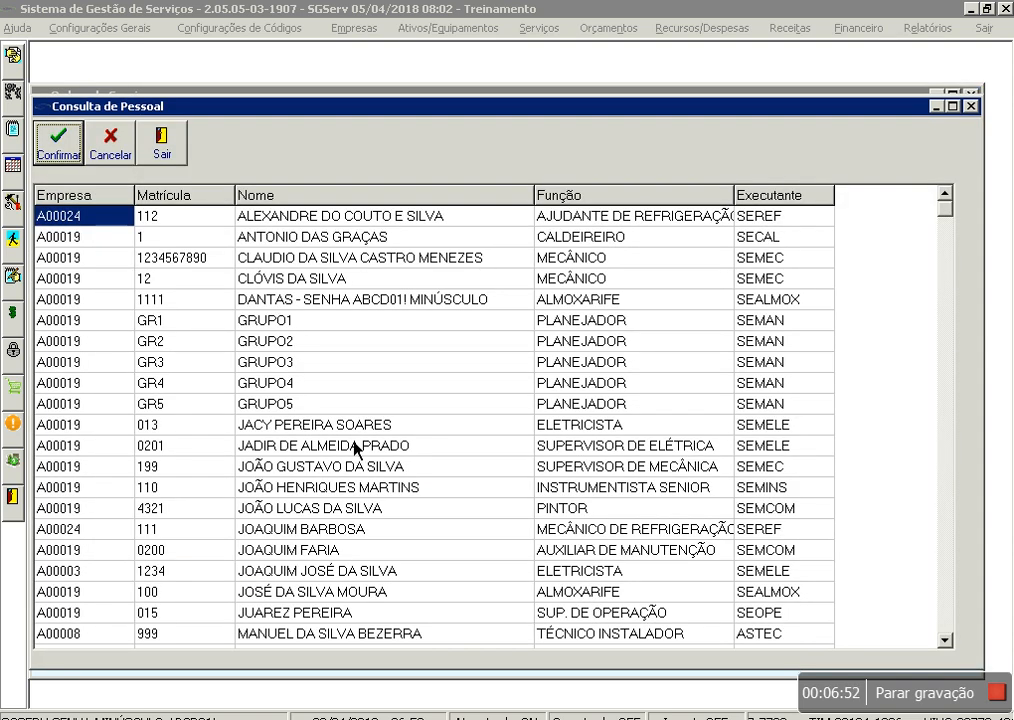
double_click(550, 273)
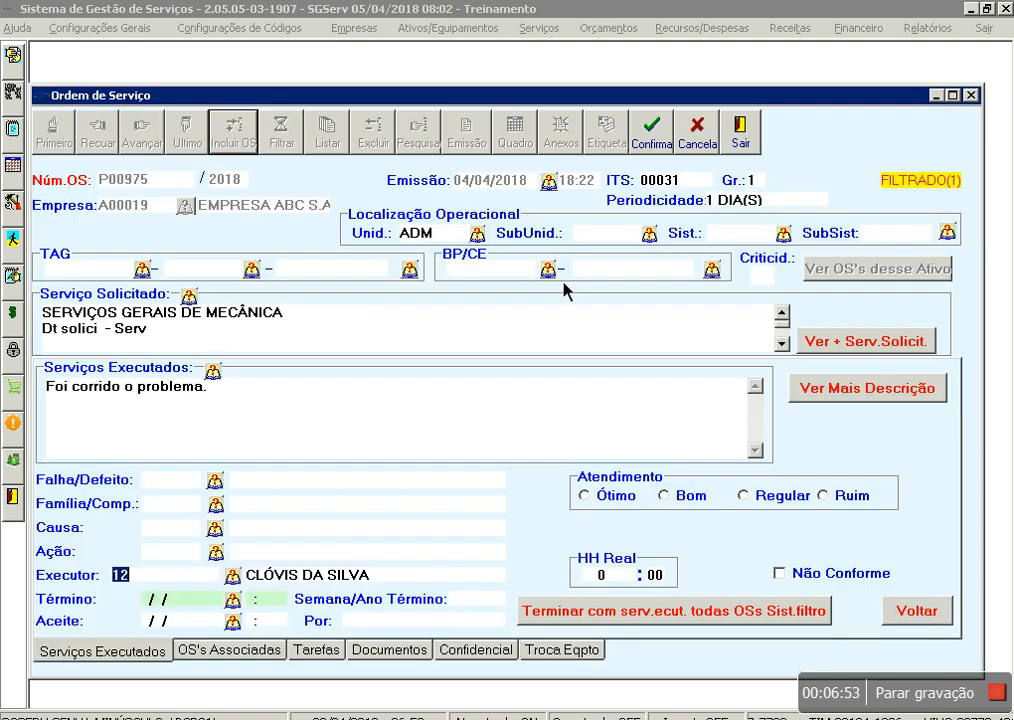
- Set the order's termination and acceptance to 08/04/2018 at 06:00, enter the accepting person's name, and confirm the termination
left_click(236, 600)
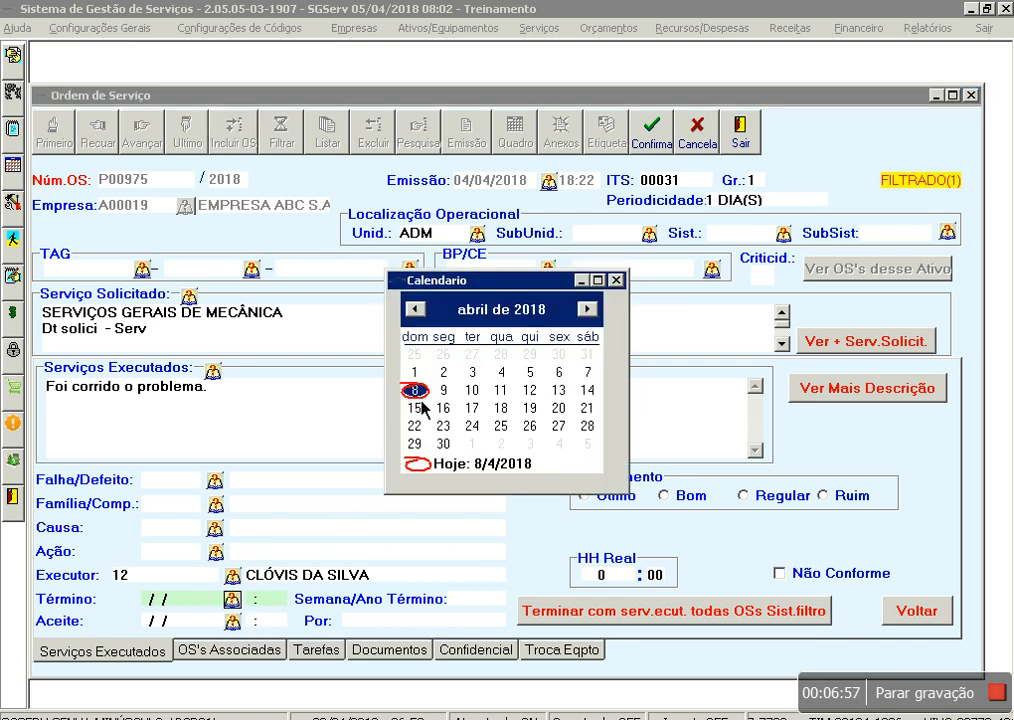
left_click(412, 321)
left_click(264, 600)
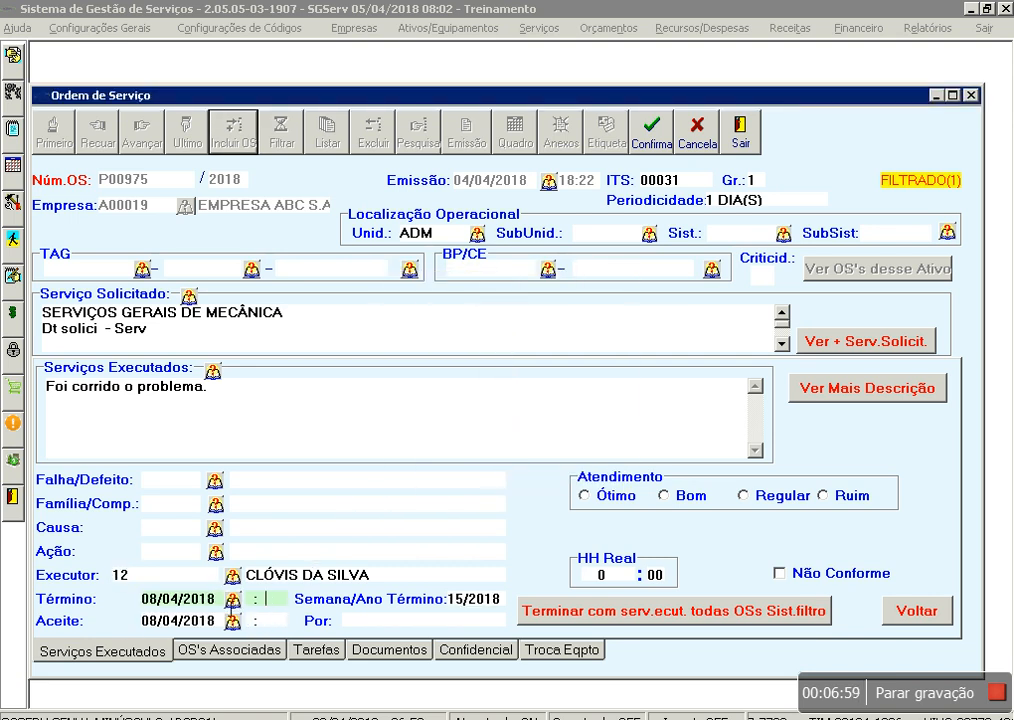
type("6:")
key("Tab")
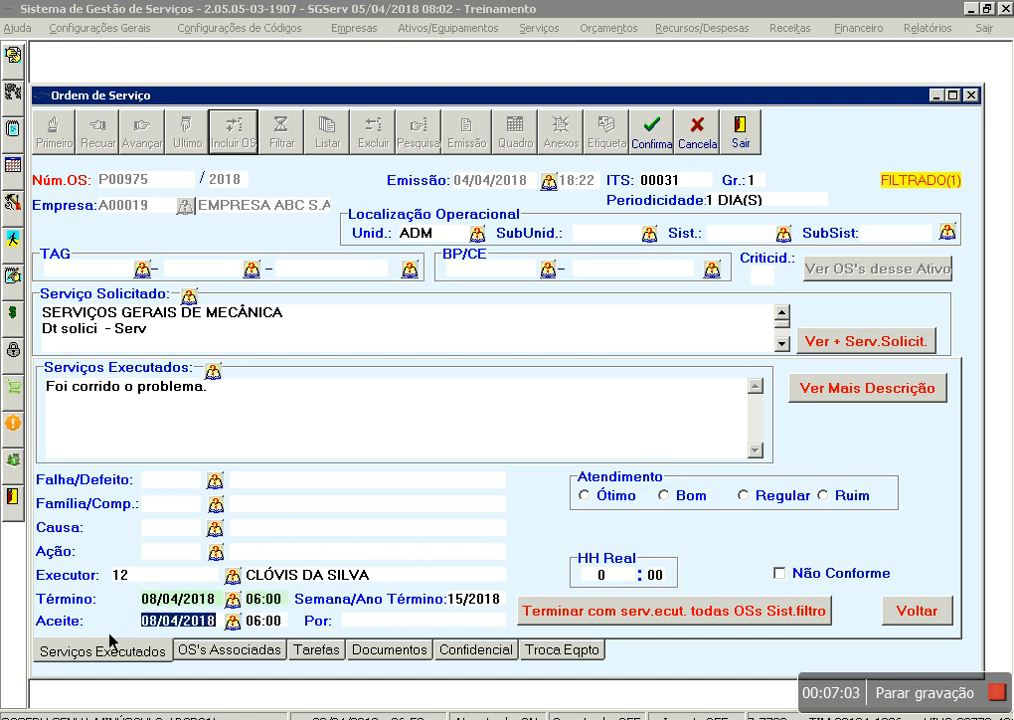
key("Tab")
key("Tab")
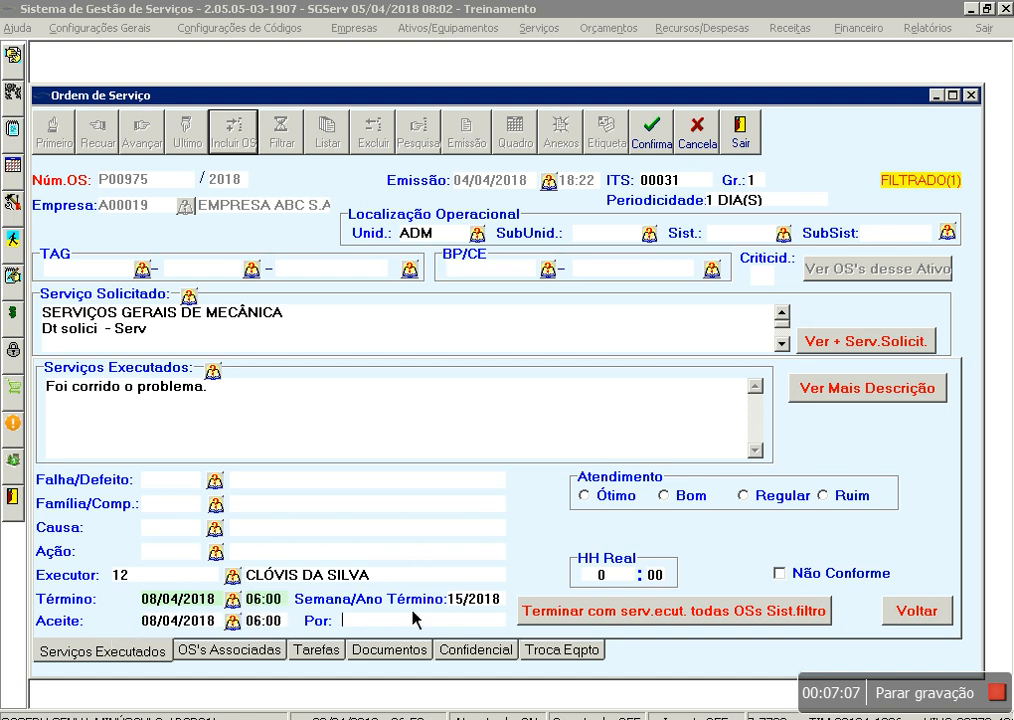
type("JACY")
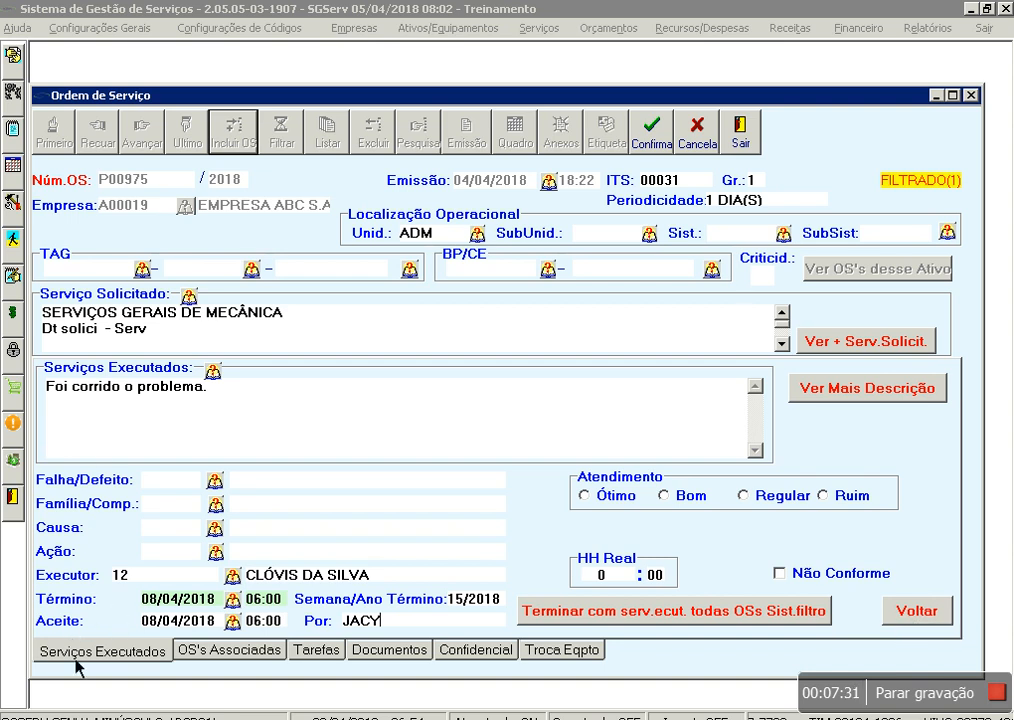
left_click(655, 148)
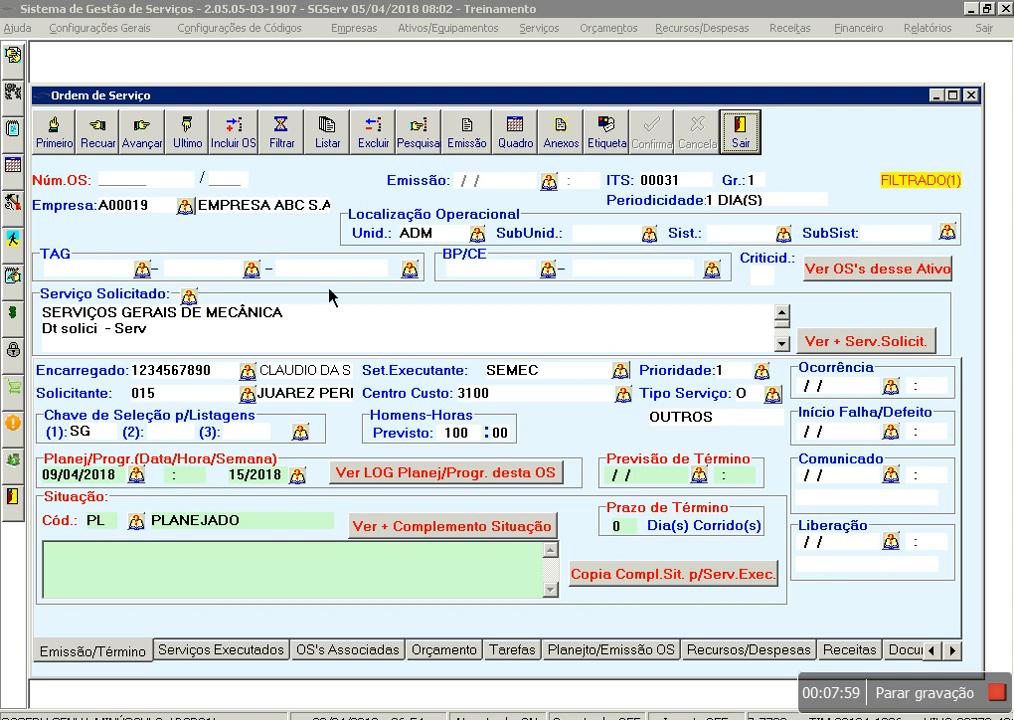
- Change the situation of the order planned for 09/04/2018 to PG - PROGRAMADO and save it
left_click(137, 521)
double_click(78, 362)
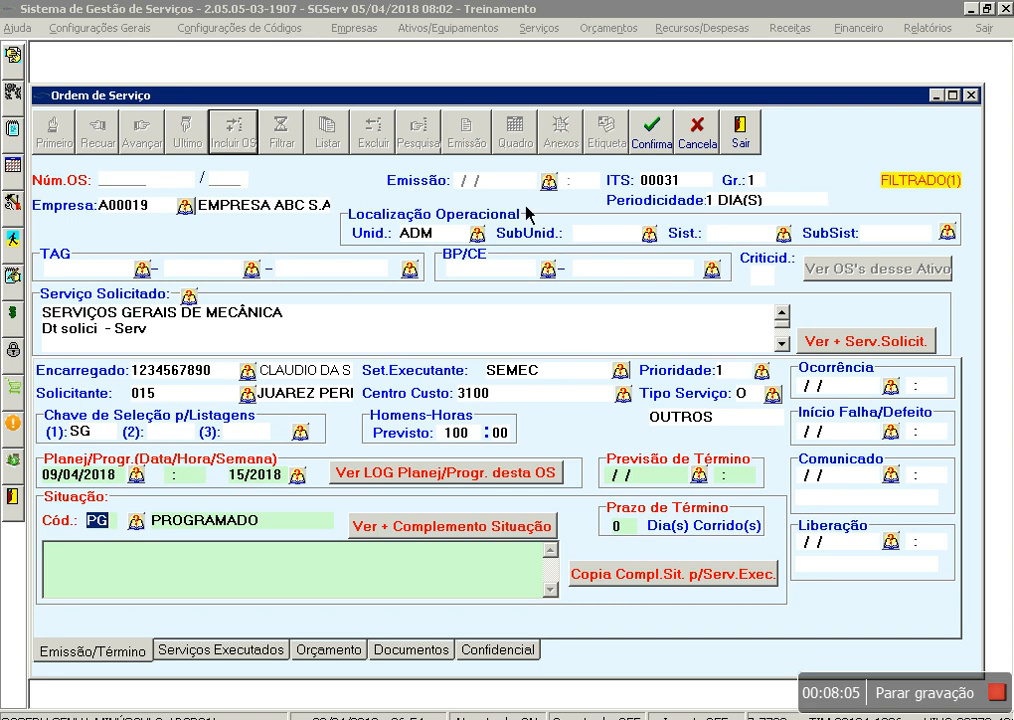
left_click(653, 148)
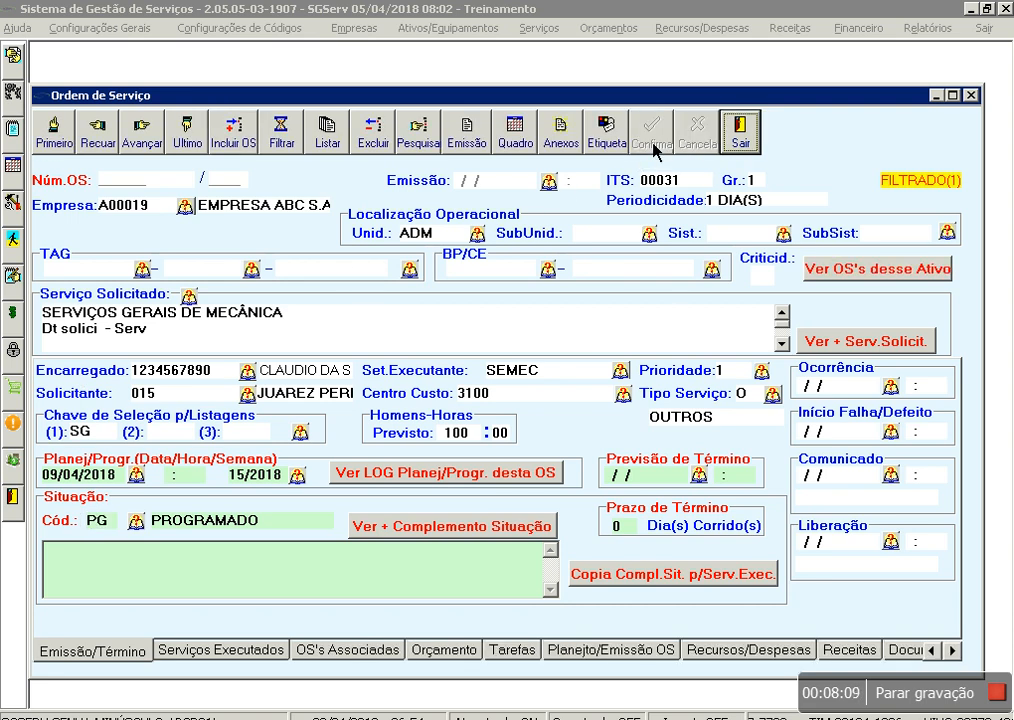
- Issue the programmed order to the printer with Serviço Executado included, and review its report preview through the tasks and executed services
left_click(465, 132)
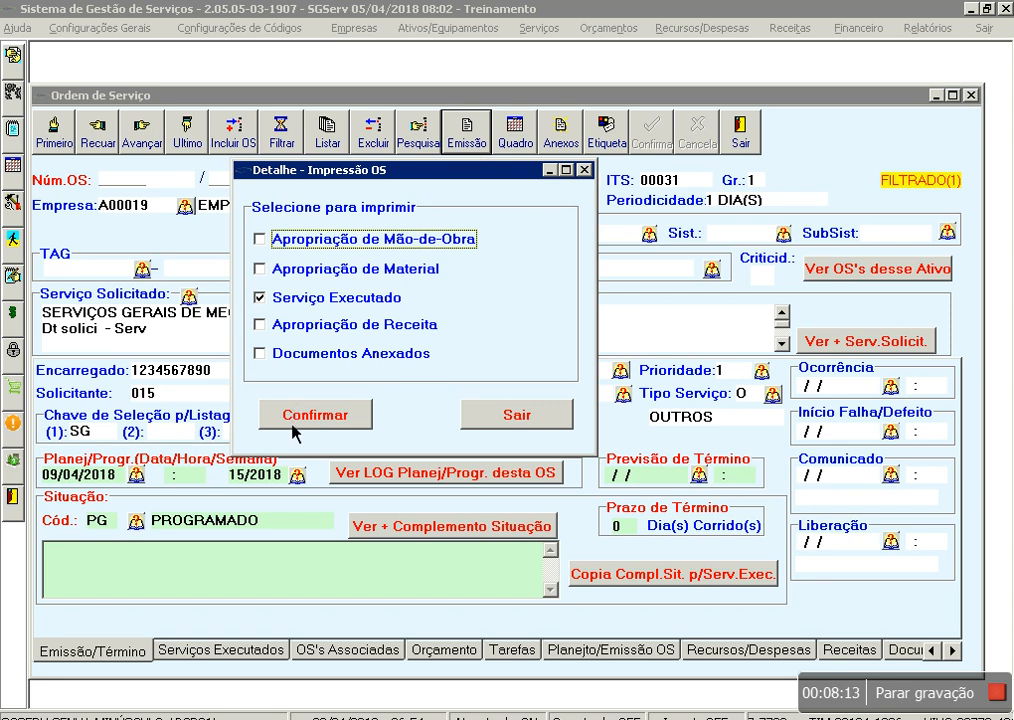
left_click(296, 414)
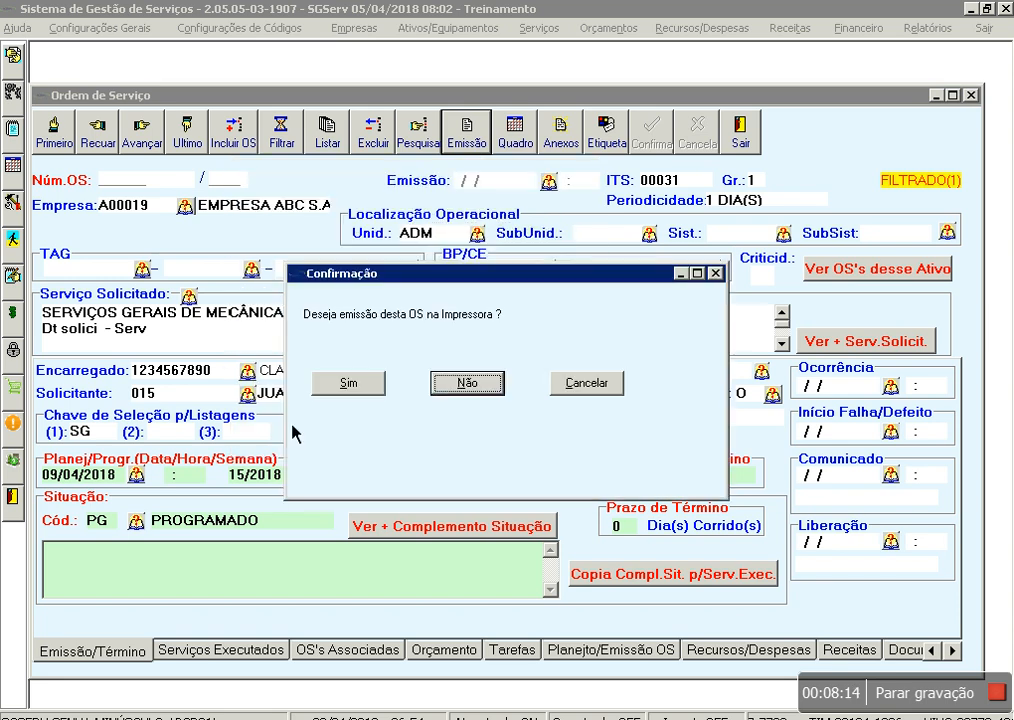
left_click(356, 384)
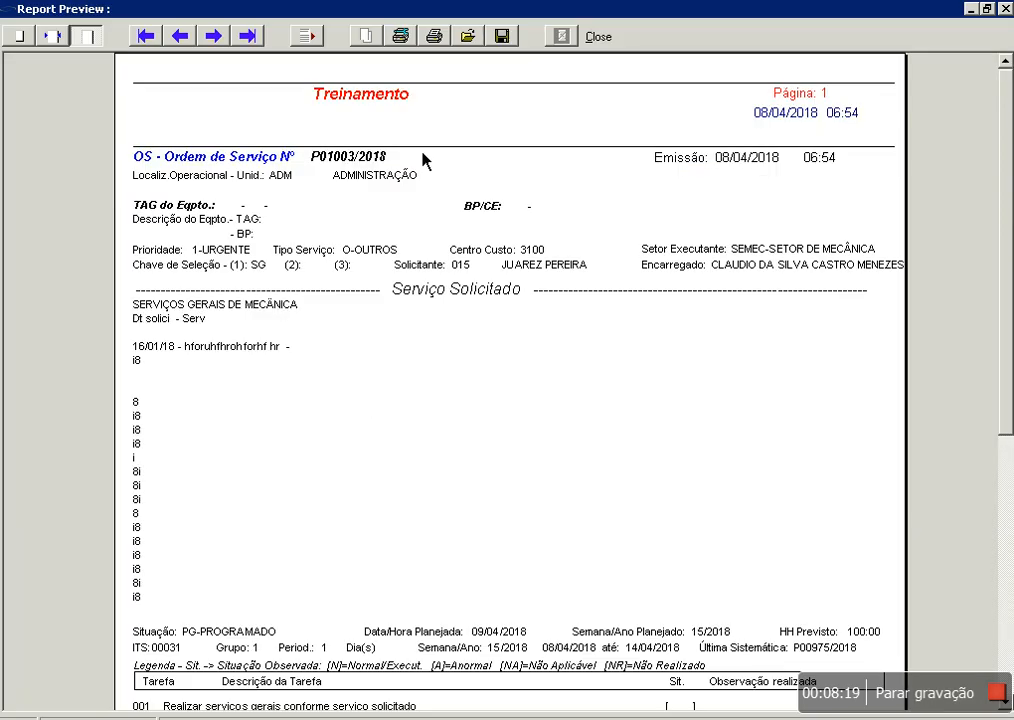
scroll(572, 507, "down", 3)
scroll(572, 507, "down", 3)
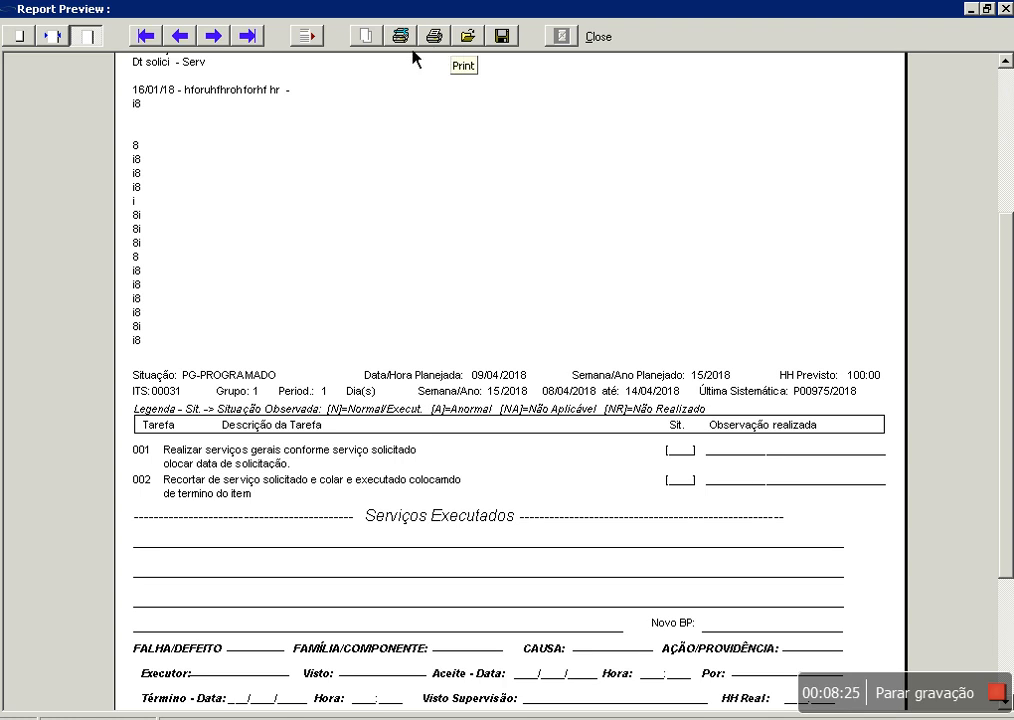
left_click(605, 44)
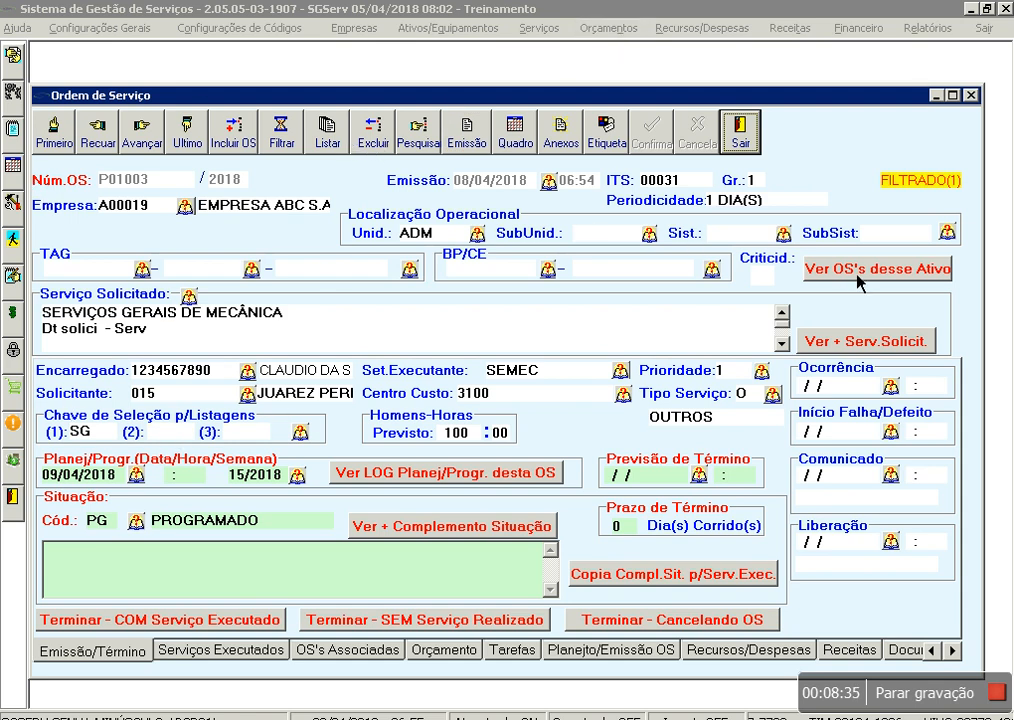
- Check the newly issued PG order in the list of filtered orders and close the service order window
left_click(347, 147)
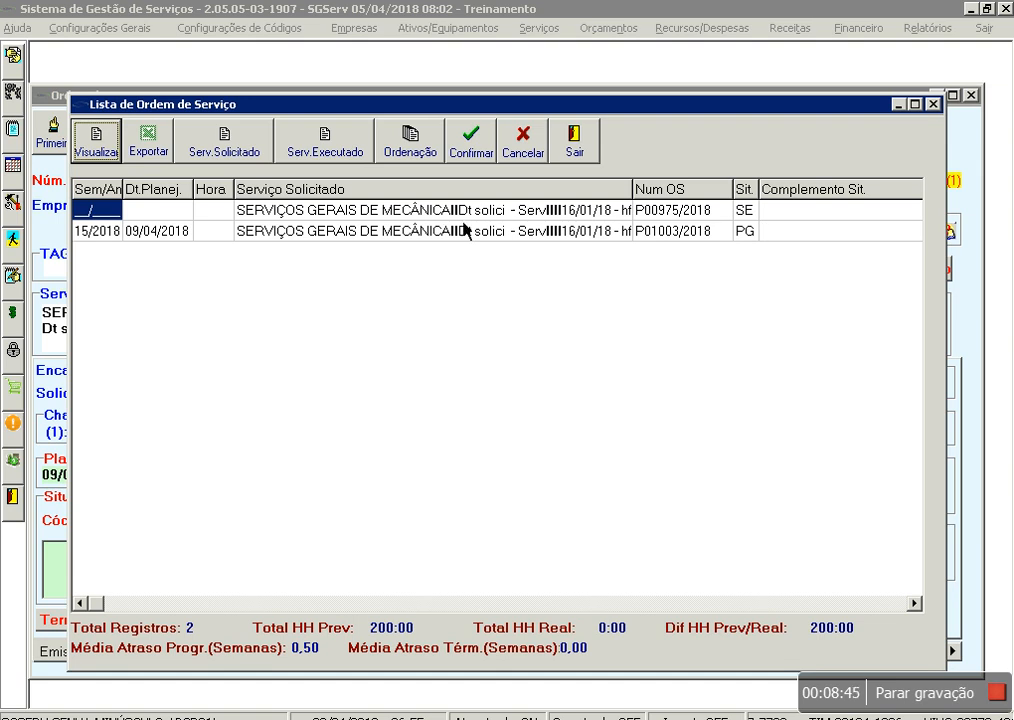
left_click(420, 246)
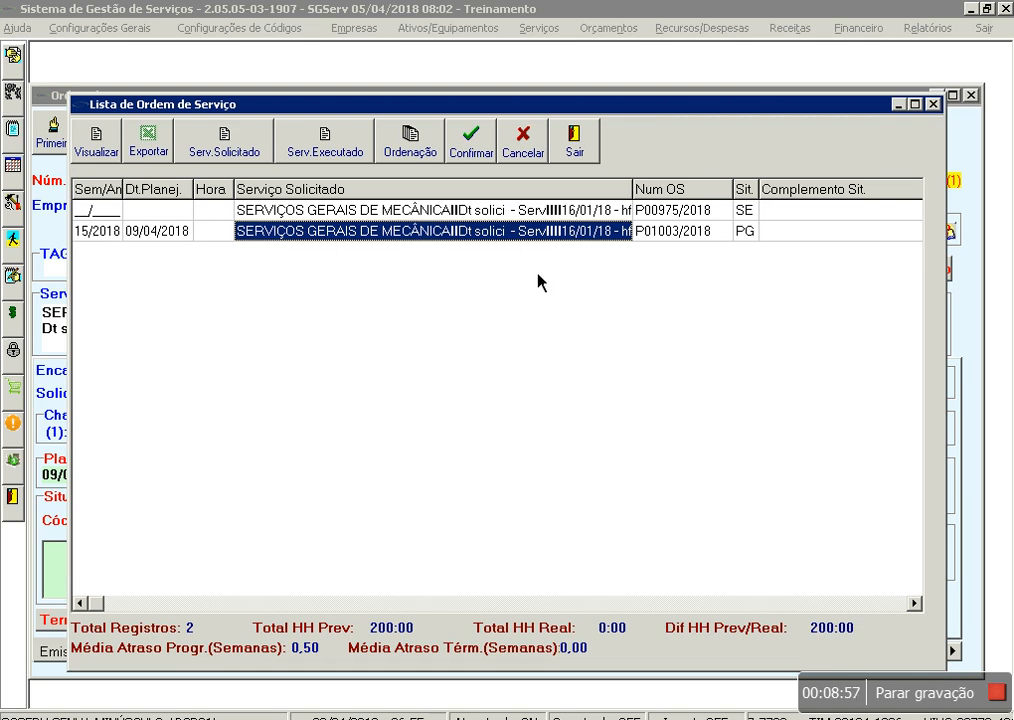
left_click(574, 140)
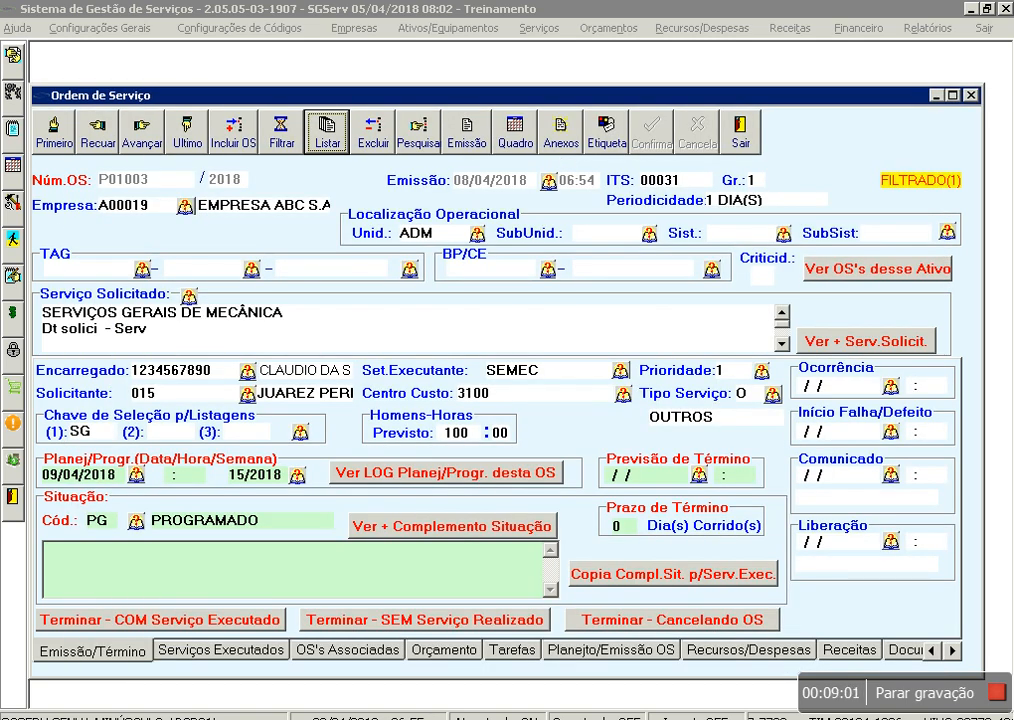
left_click(545, 315)
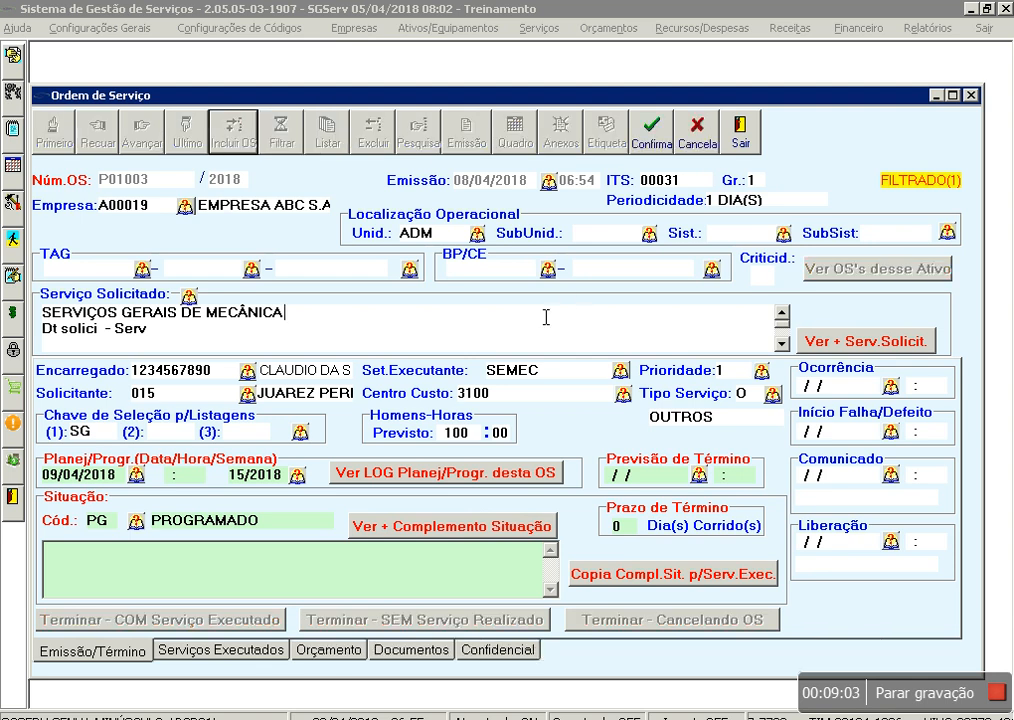
left_click(733, 146)
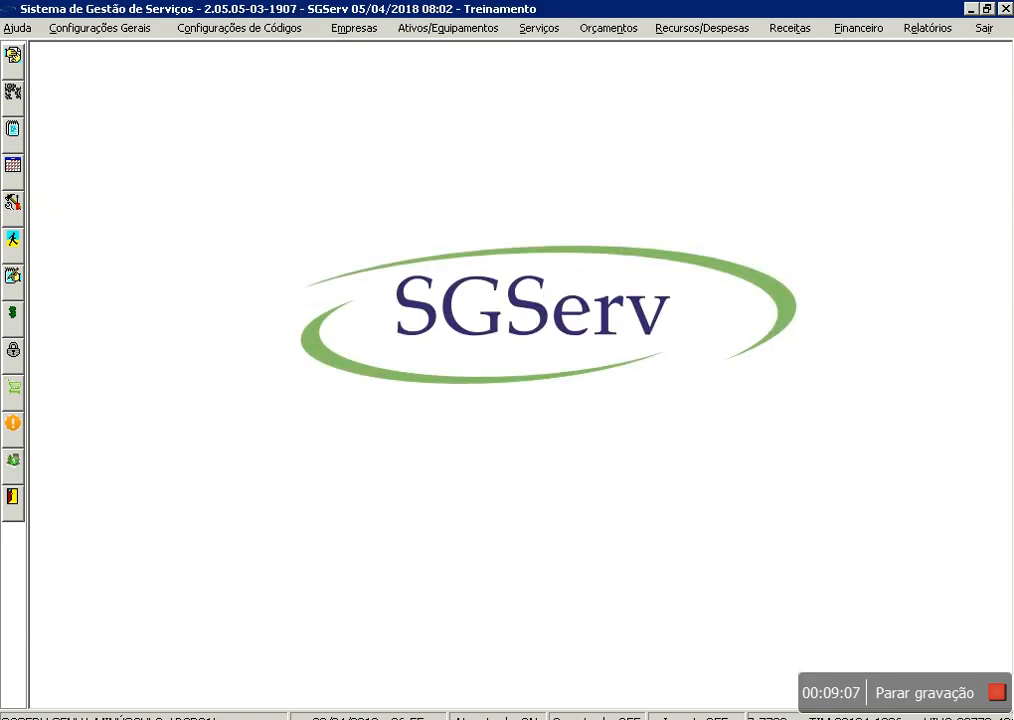
- Filter the pending orders, excluding Não Sistemáticas and Com OS's Emitidas, and review the resulting list
left_click(13, 133)
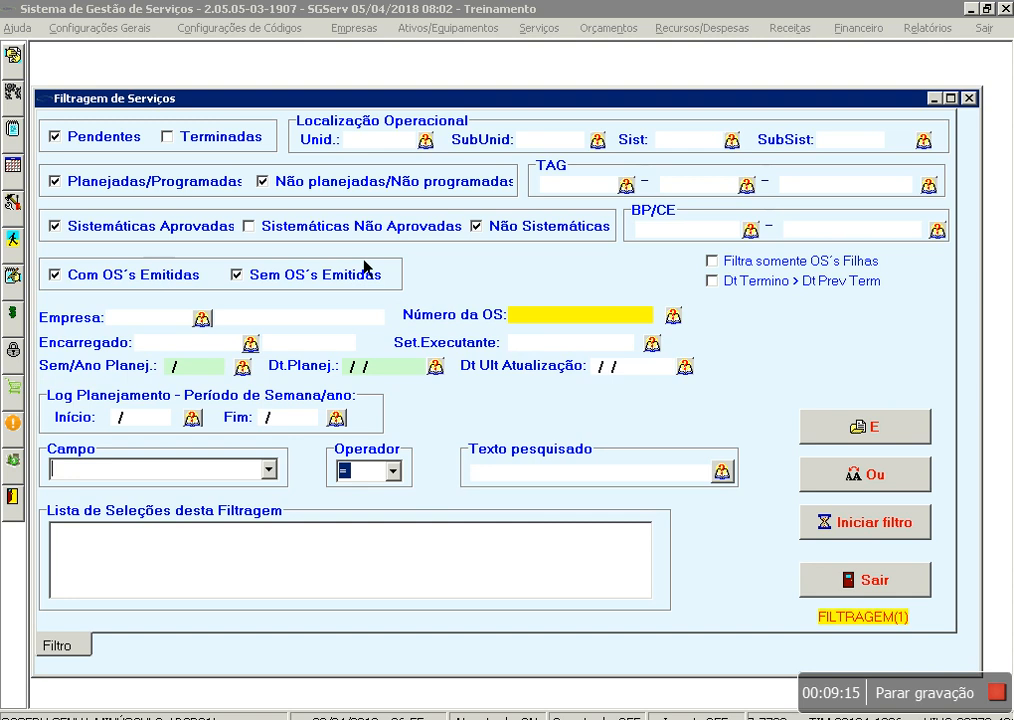
left_click(571, 234)
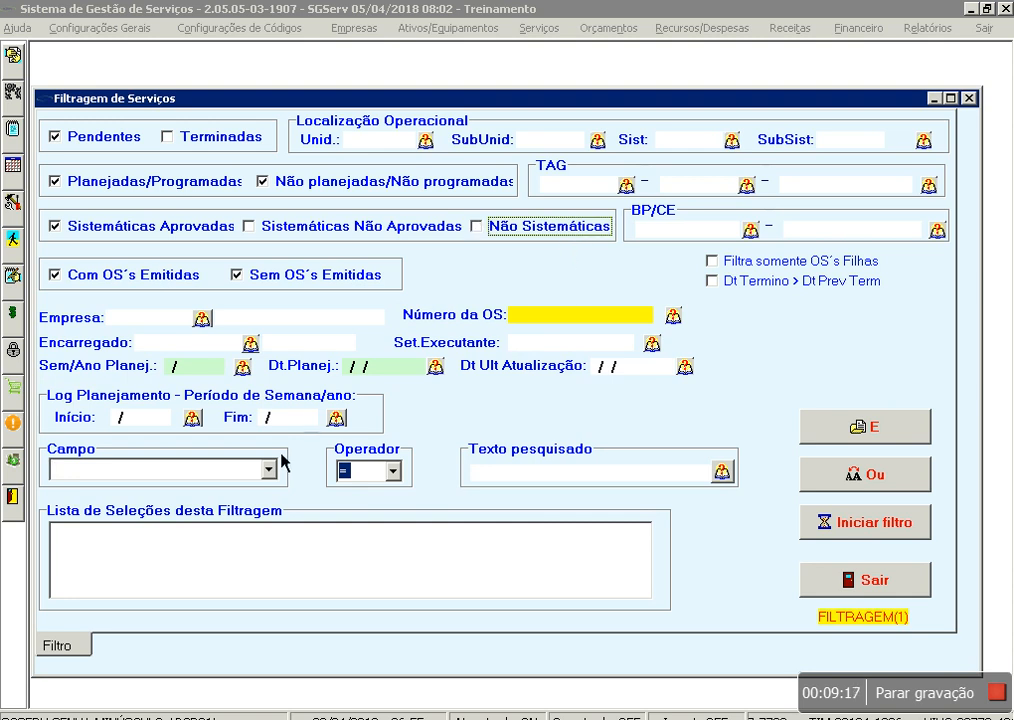
left_click(112, 274)
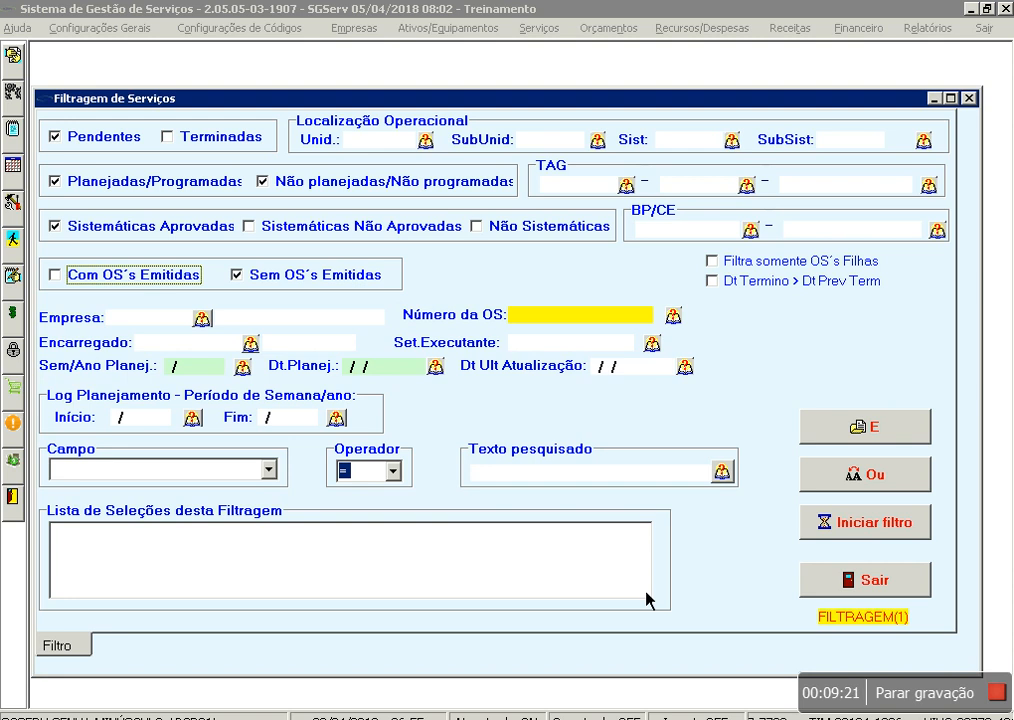
left_click(903, 537)
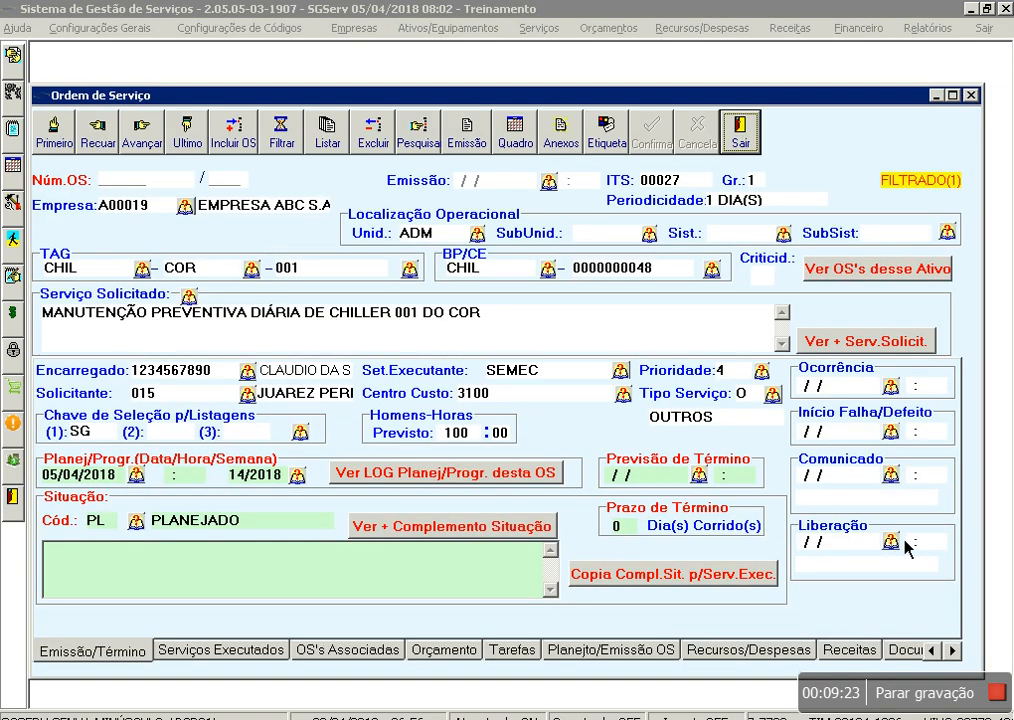
left_click(330, 140)
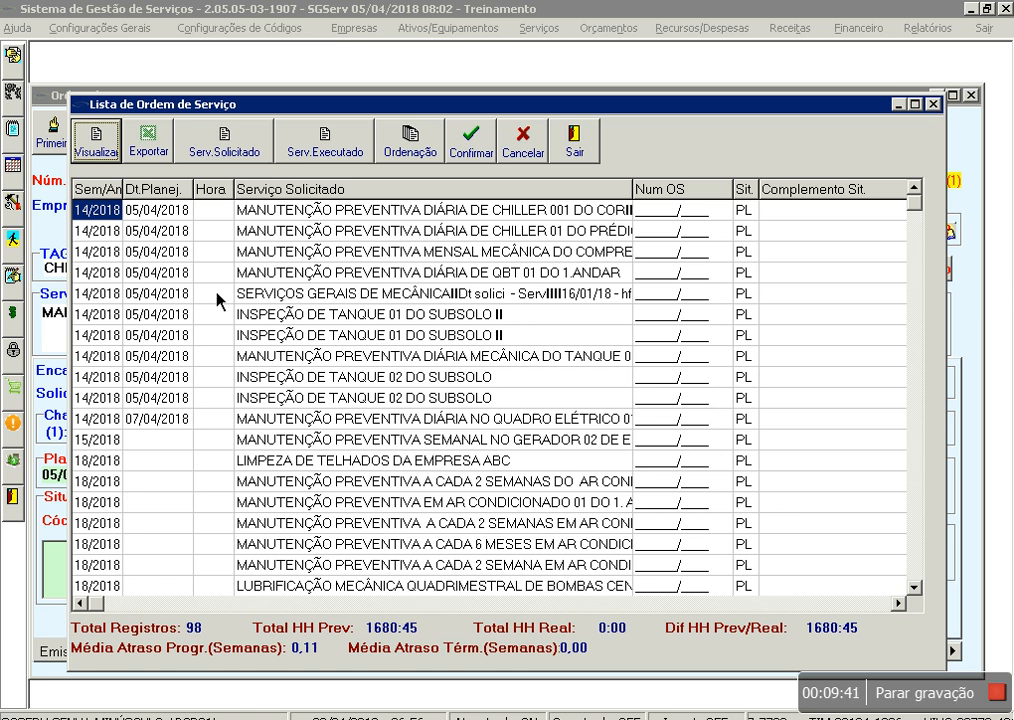
left_click(489, 160)
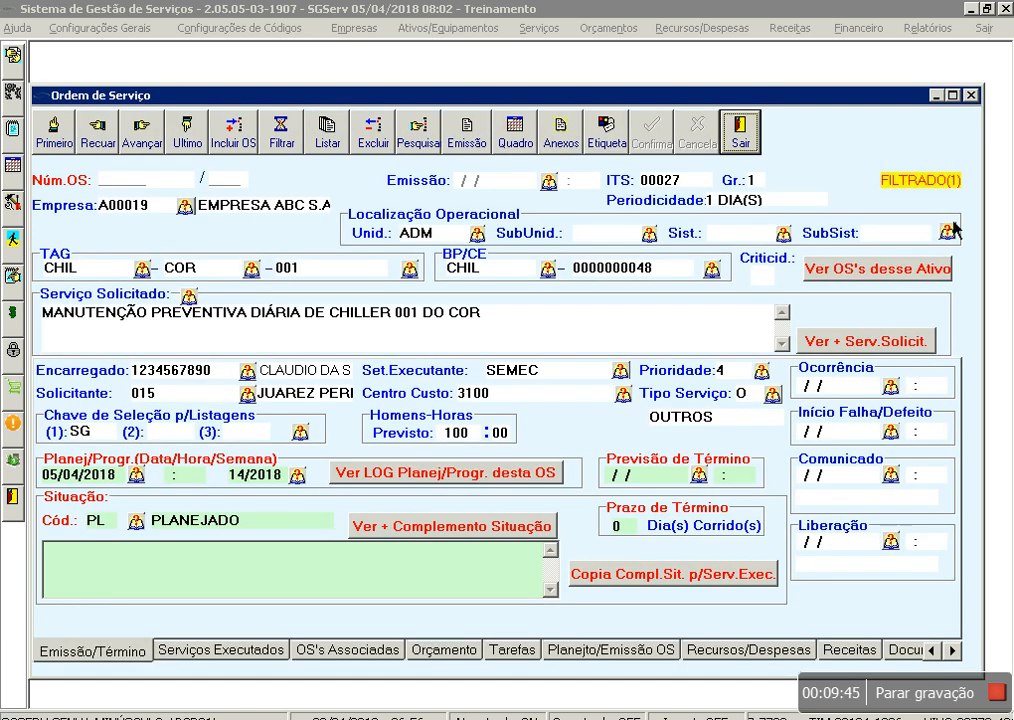
- Refine the filtered orders to those with planned date 05/04/2018 and review their list
left_click(286, 140)
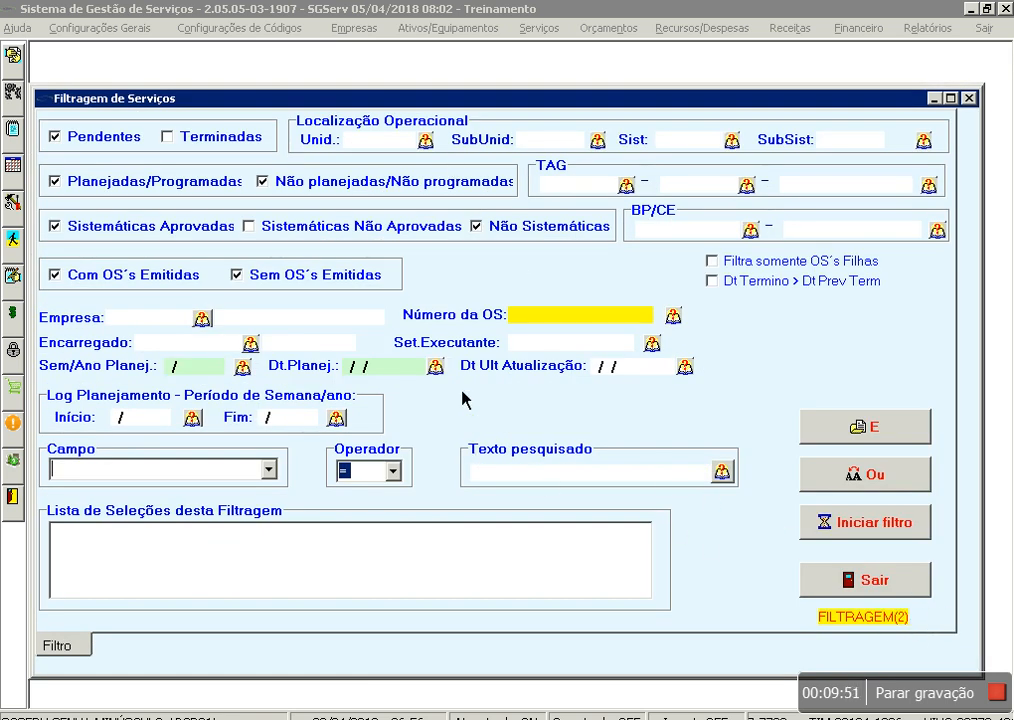
left_click(436, 367)
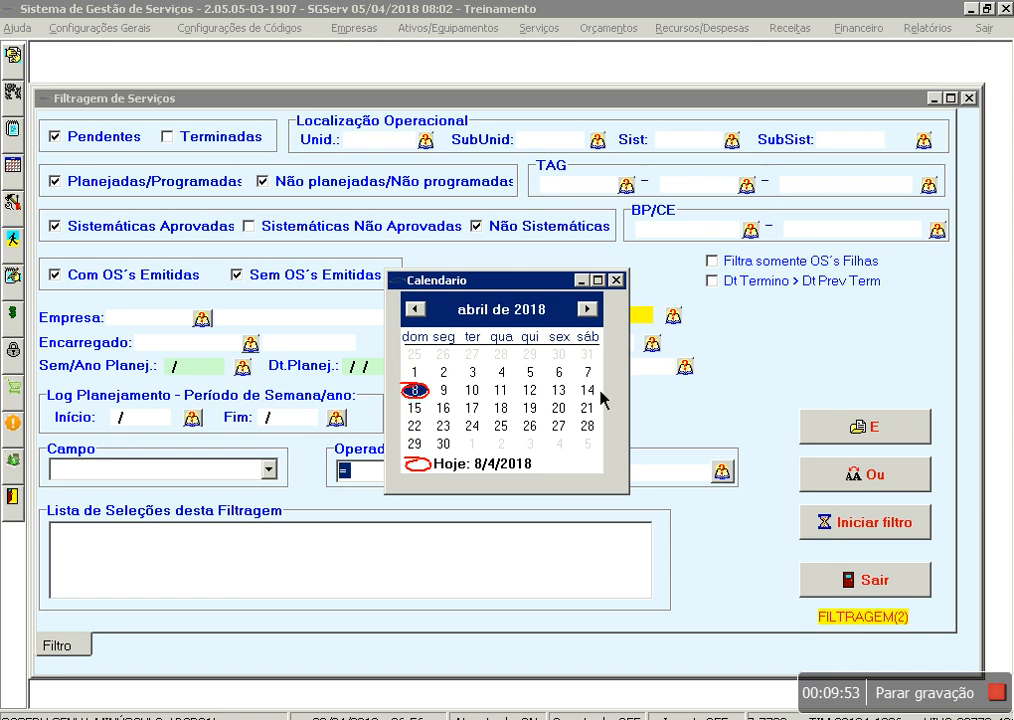
left_click(540, 383)
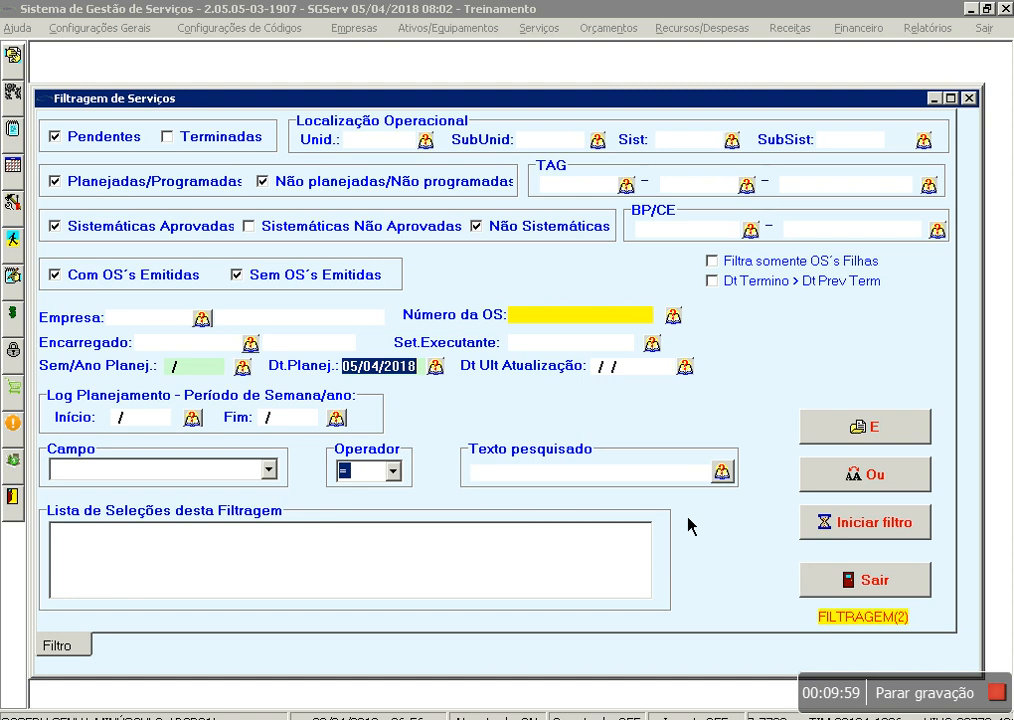
left_click(849, 524)
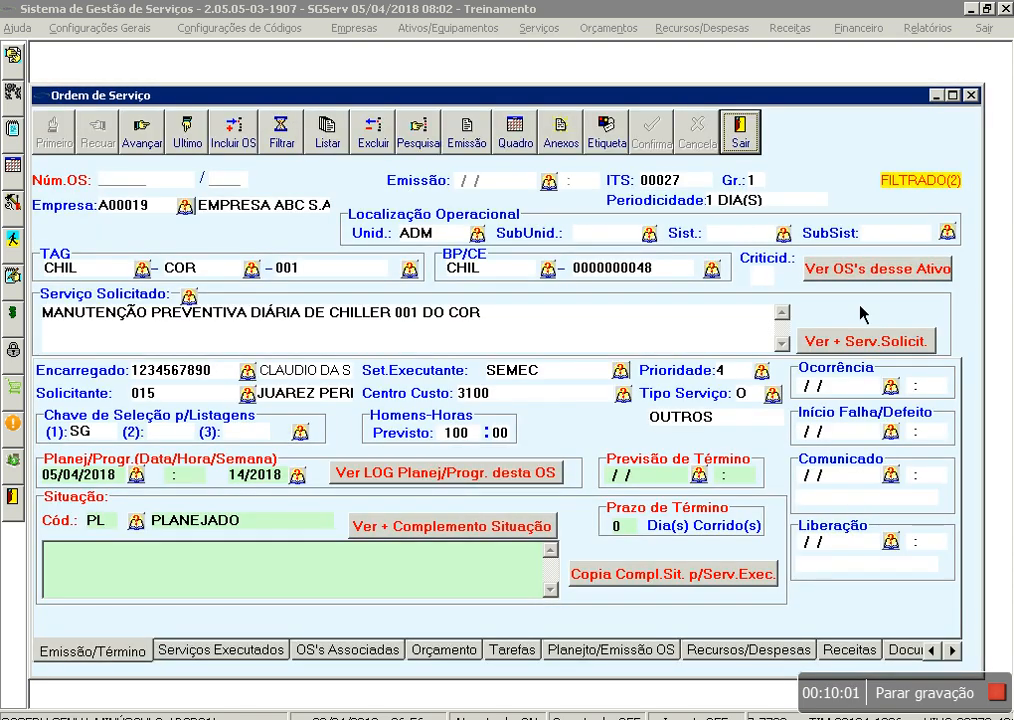
left_click(338, 150)
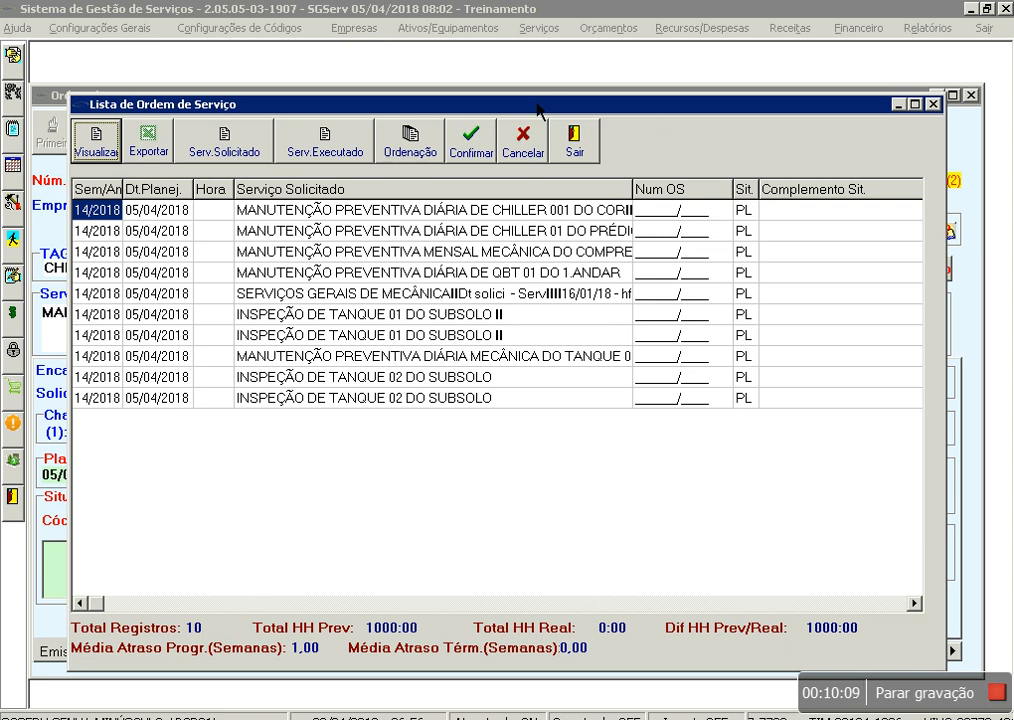
left_click(484, 148)
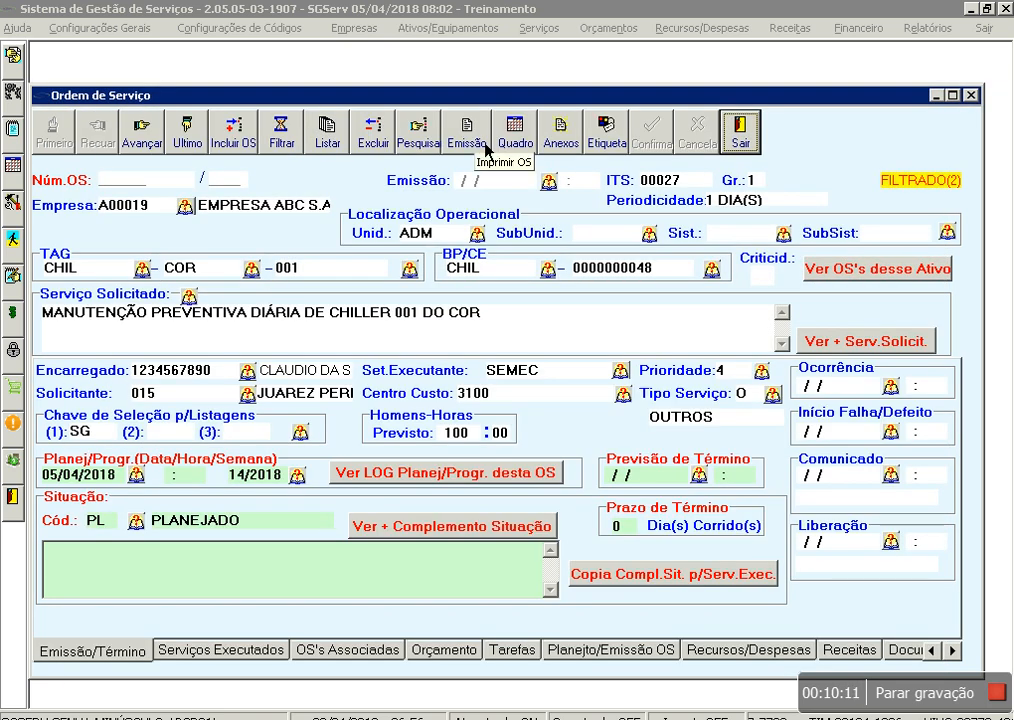
left_click(485, 149)
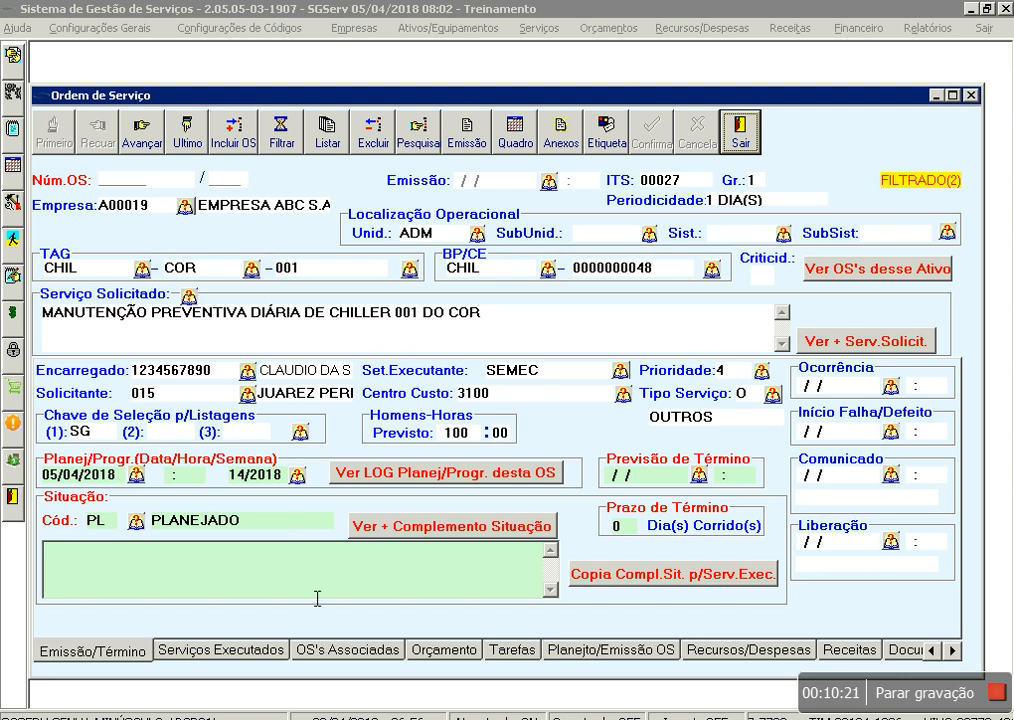
- Replan the filtered orders to 08/04/2018 at 10:00 with situation PG (Programado), review their list and close the service order window
left_click(622, 660)
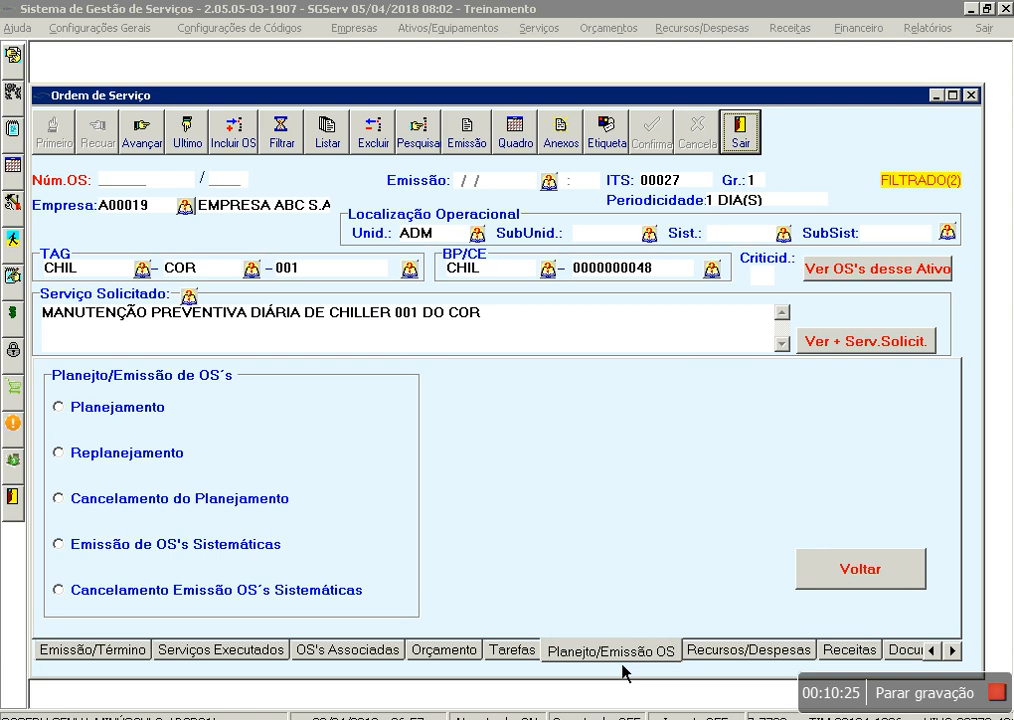
left_click(108, 455)
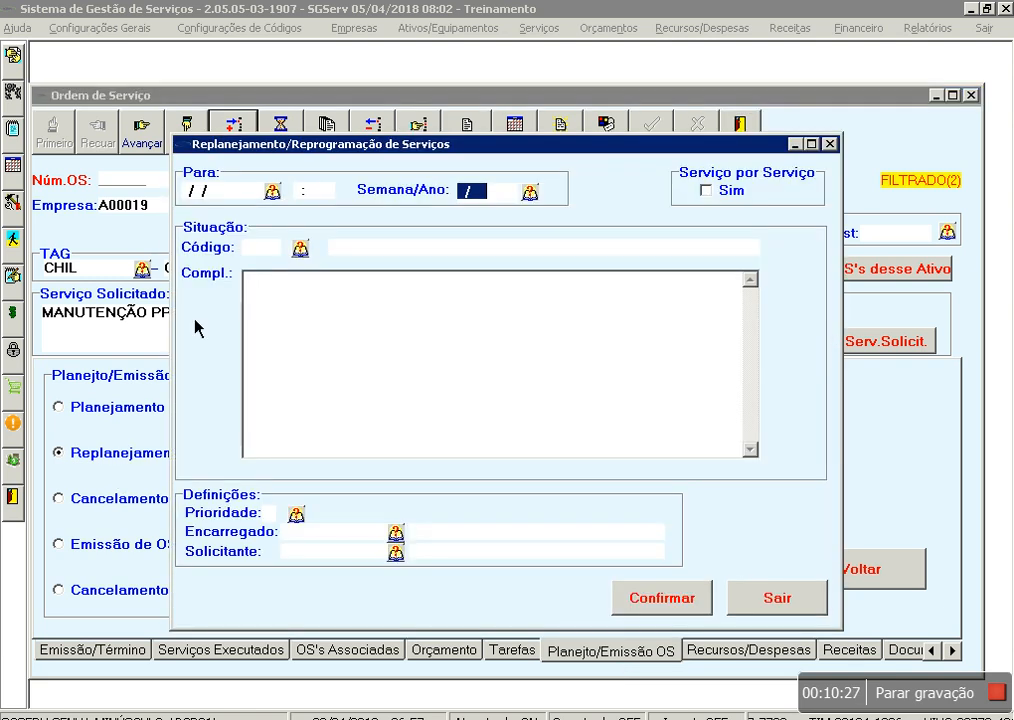
left_click(272, 190)
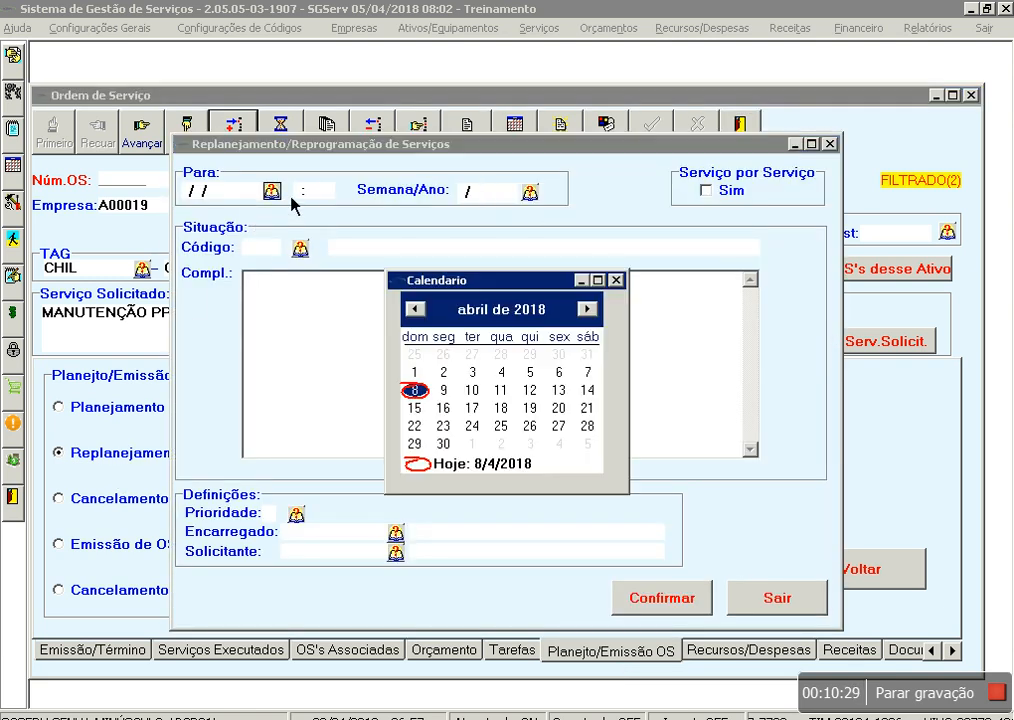
left_click(416, 394)
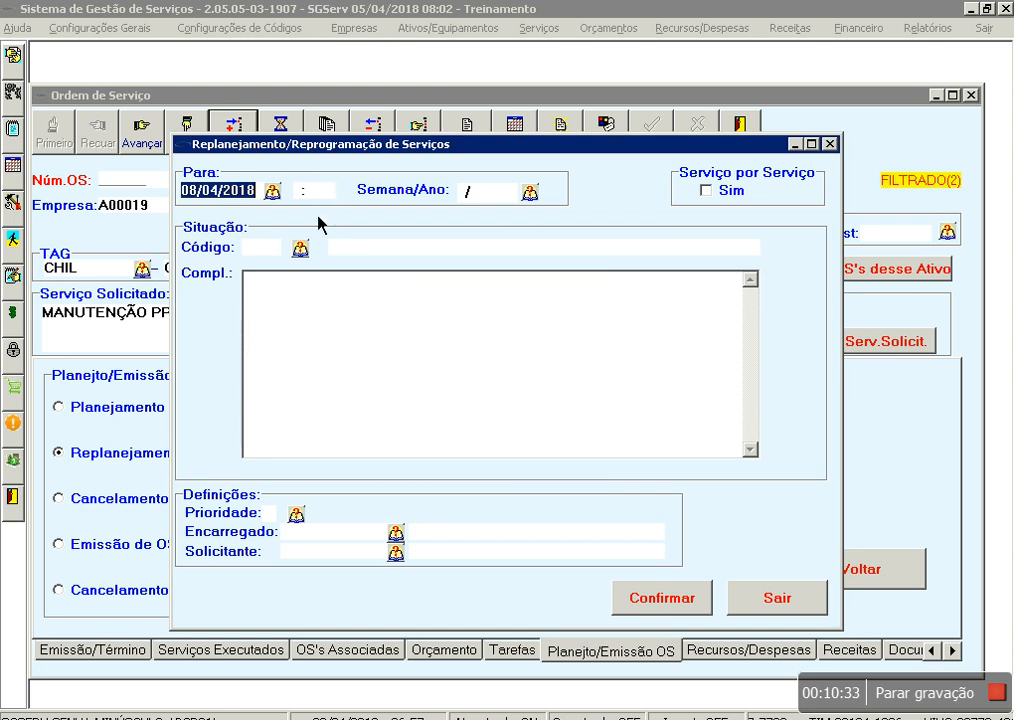
key("Tab")
type("10")
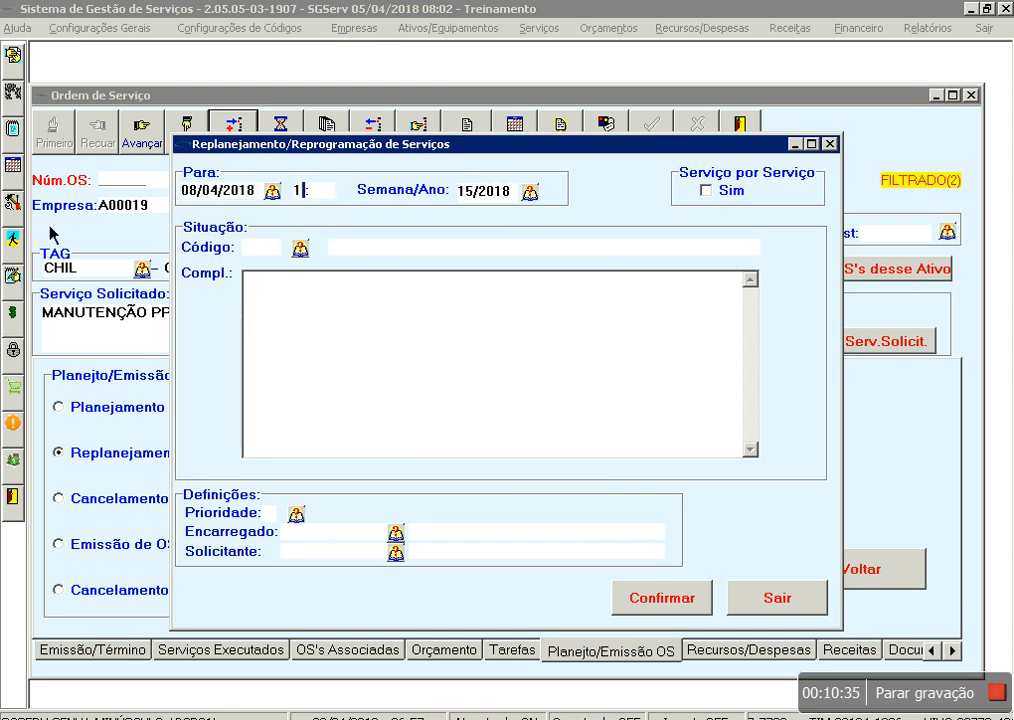
type("00")
left_click(300, 248)
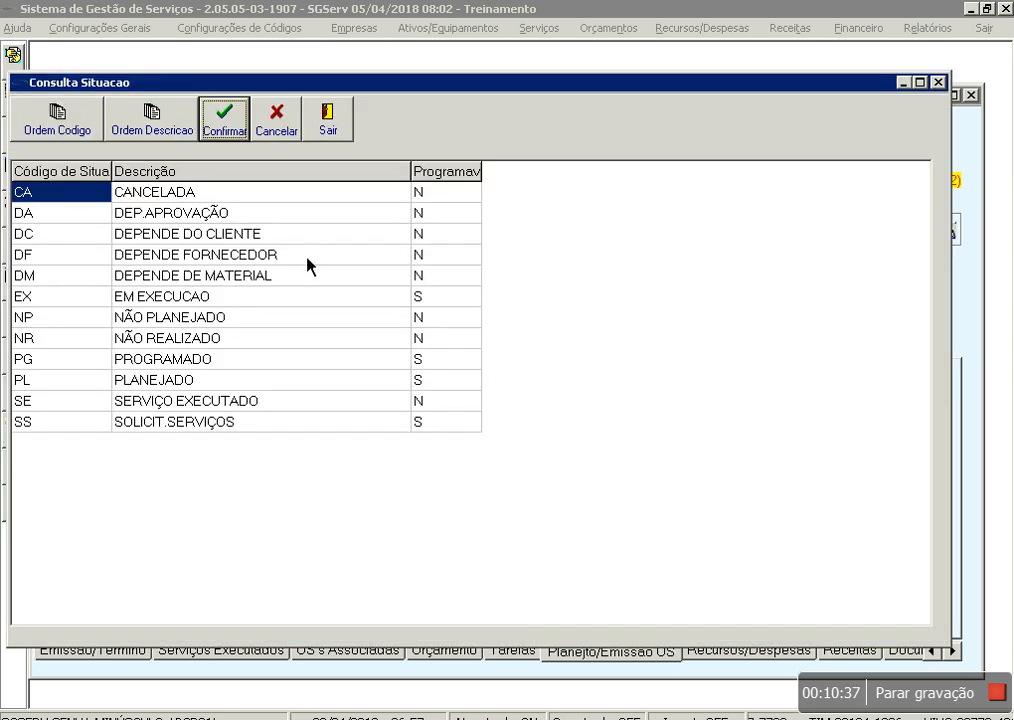
double_click(75, 362)
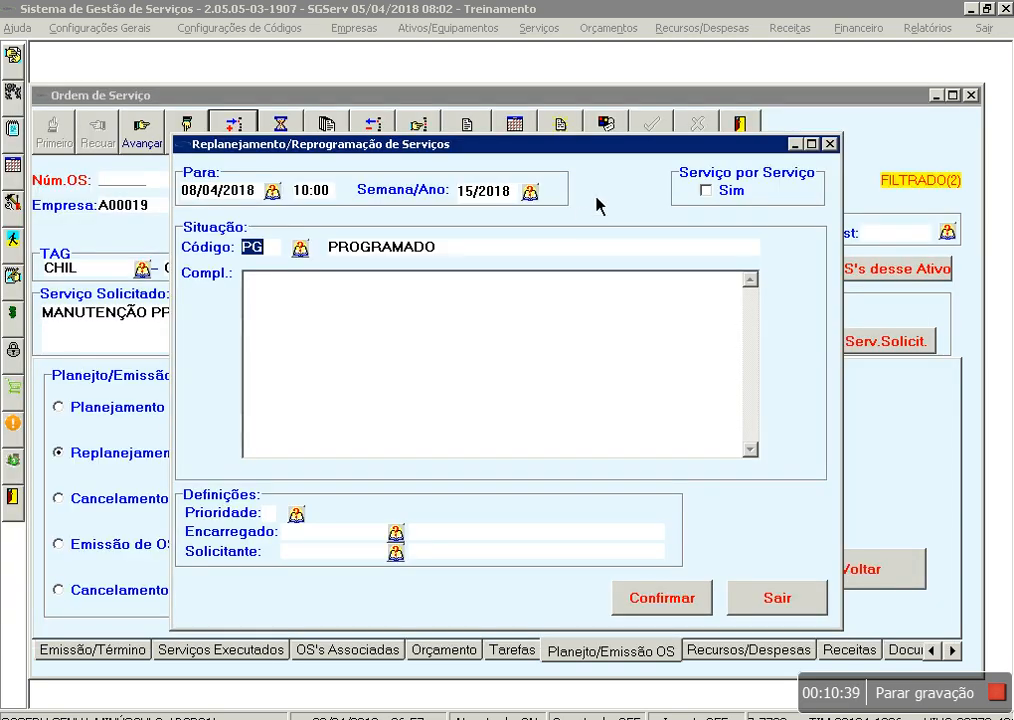
left_click(652, 608)
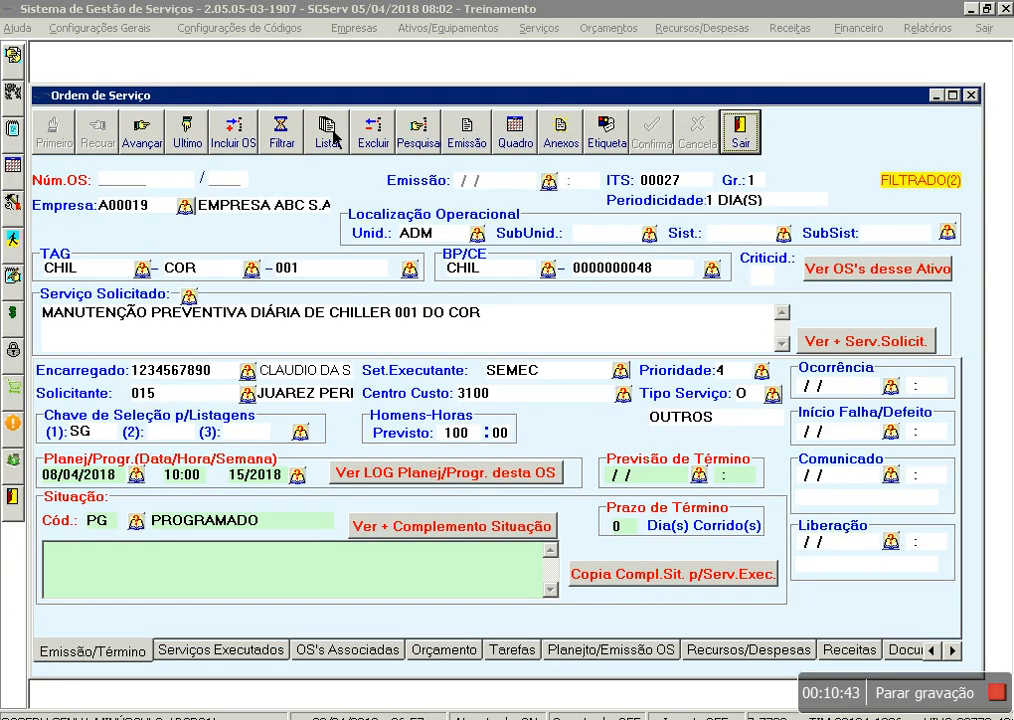
left_click(333, 138)
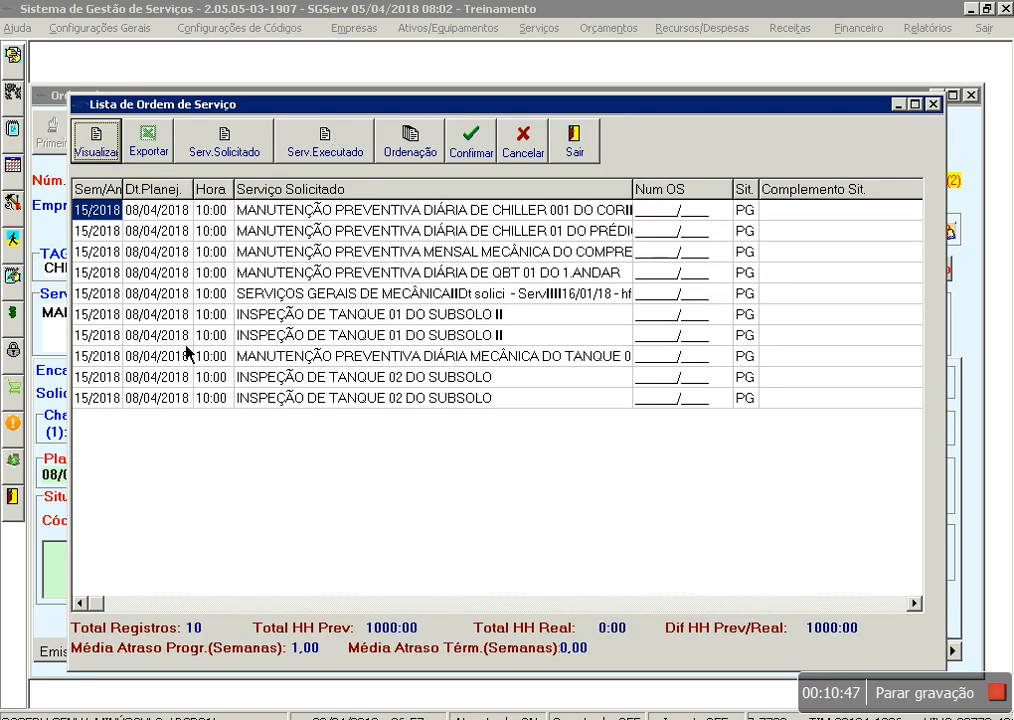
left_click(474, 148)
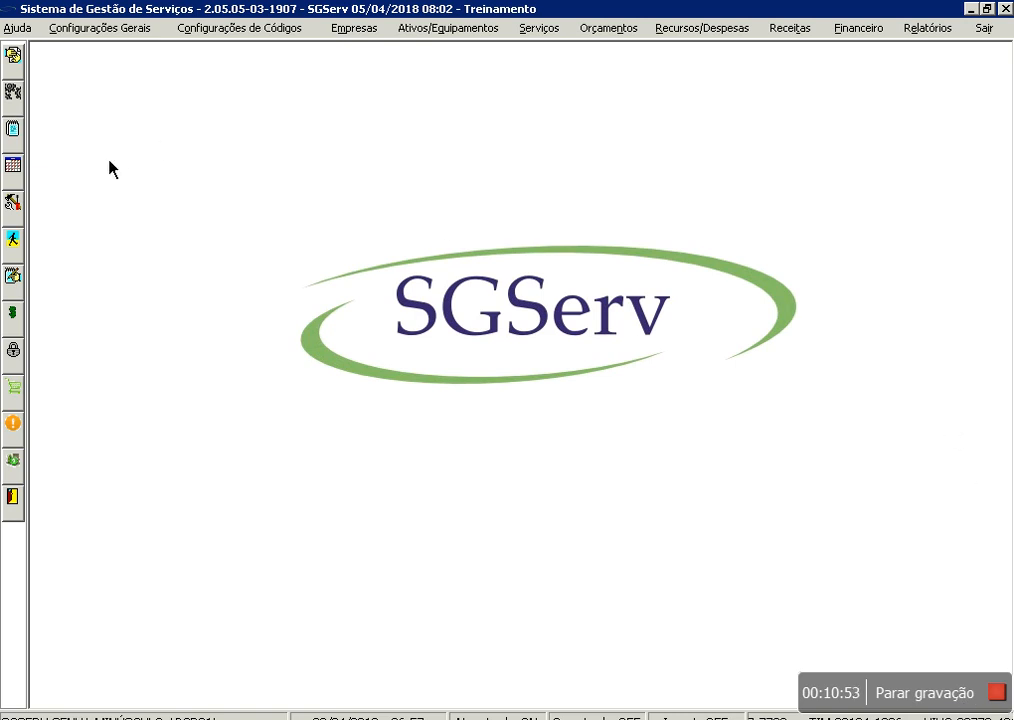
- Filter the pending orders with planned date 08/04/2018 and Situação = PG, excluding Não Sistemáticas, and review the resulting list
left_click(18, 134)
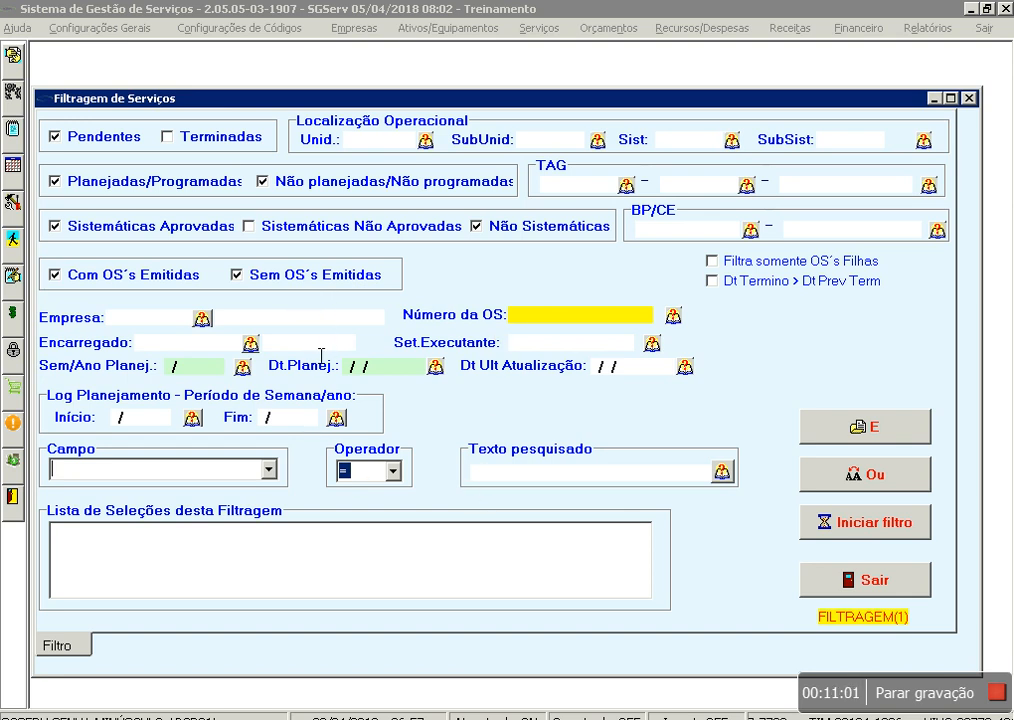
left_click(435, 366)
left_click(414, 388)
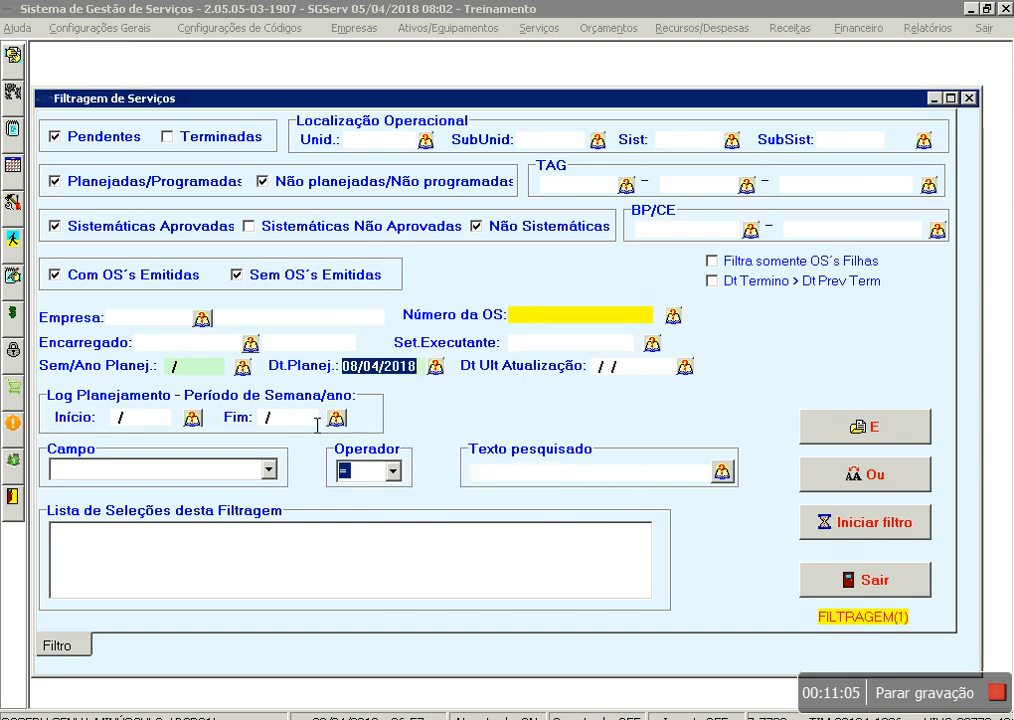
left_click(579, 233)
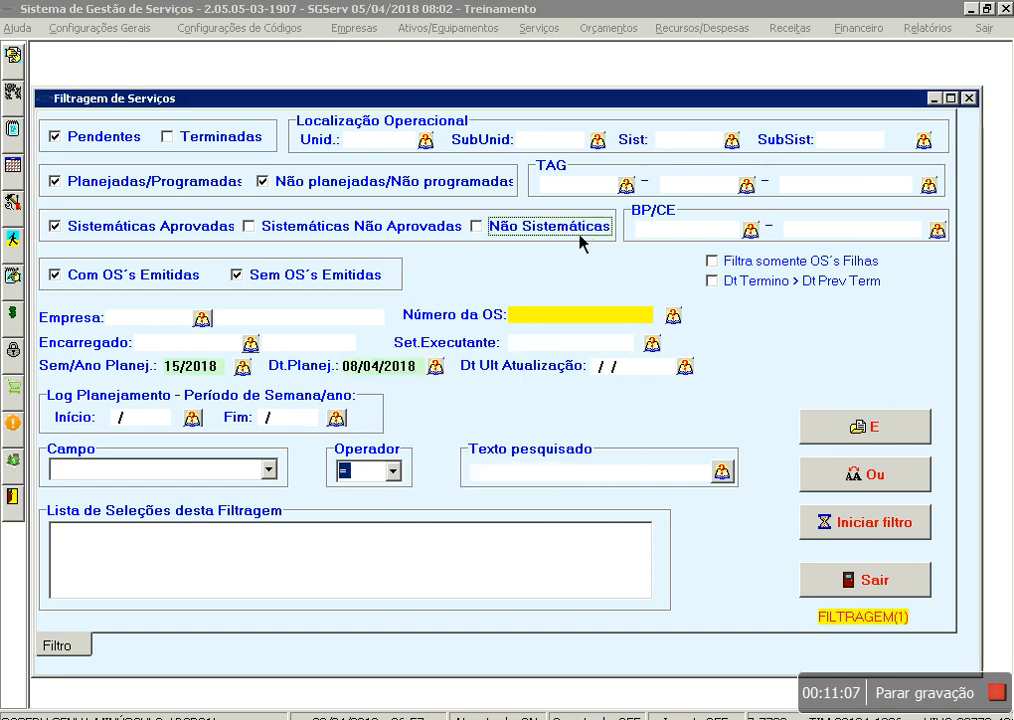
left_click(270, 469)
scroll(160, 430, "down", 3)
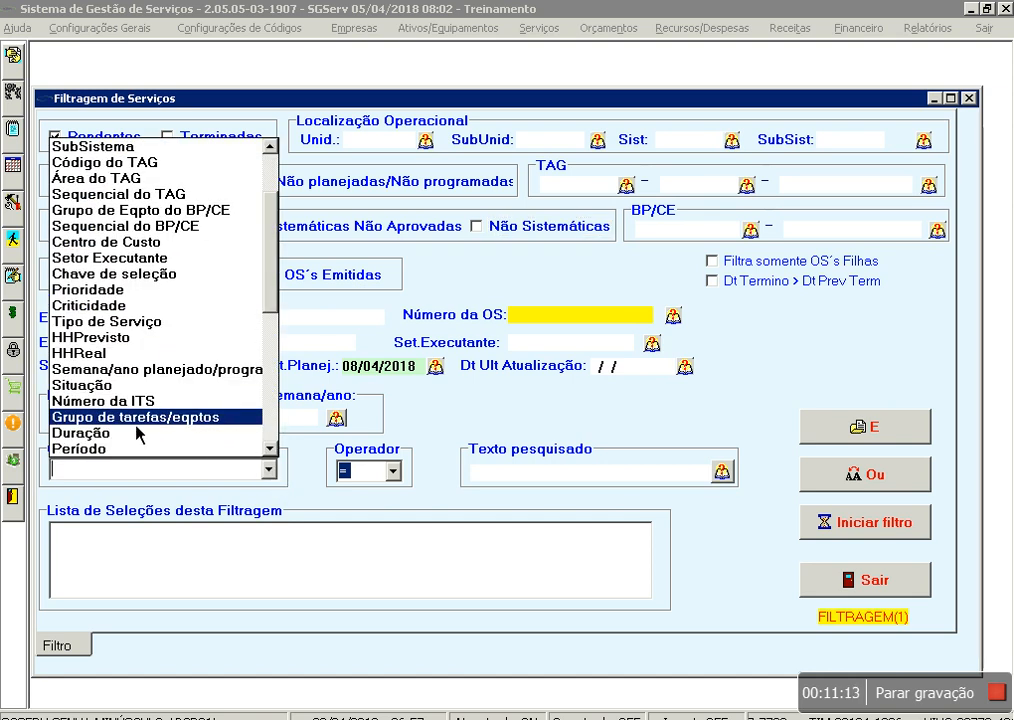
left_click(110, 385)
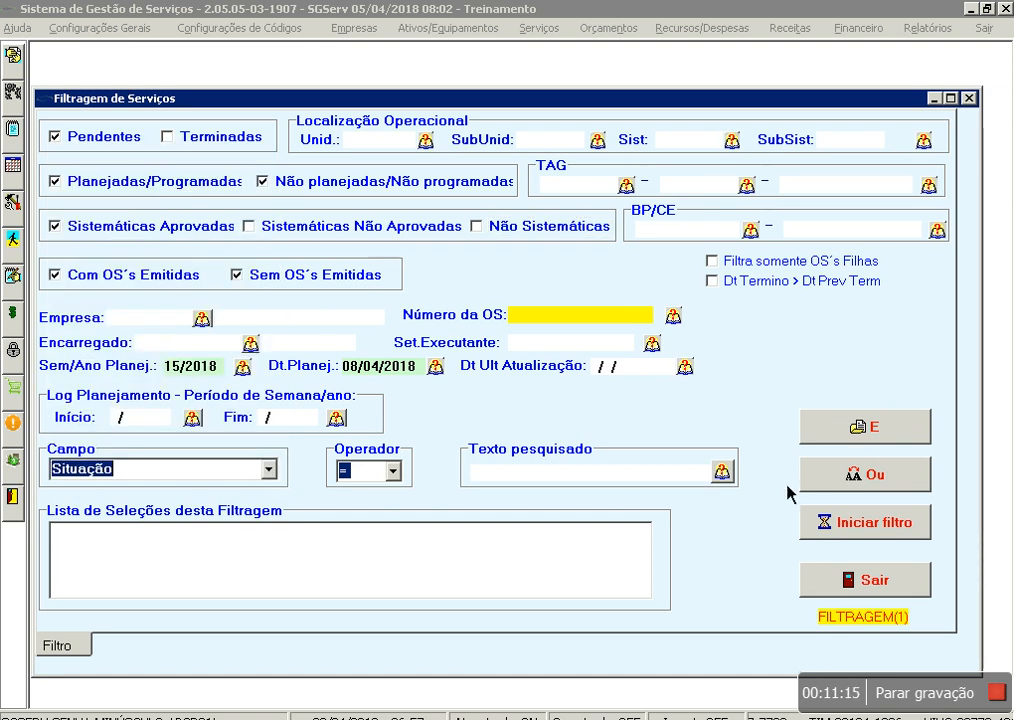
left_click(722, 471)
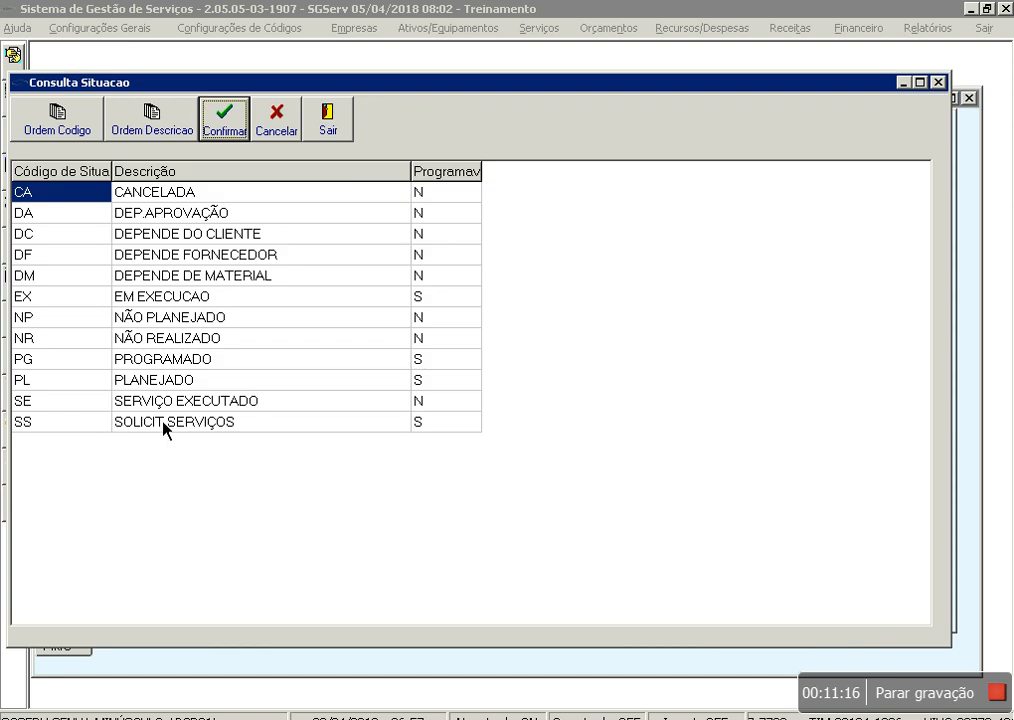
double_click(25, 359)
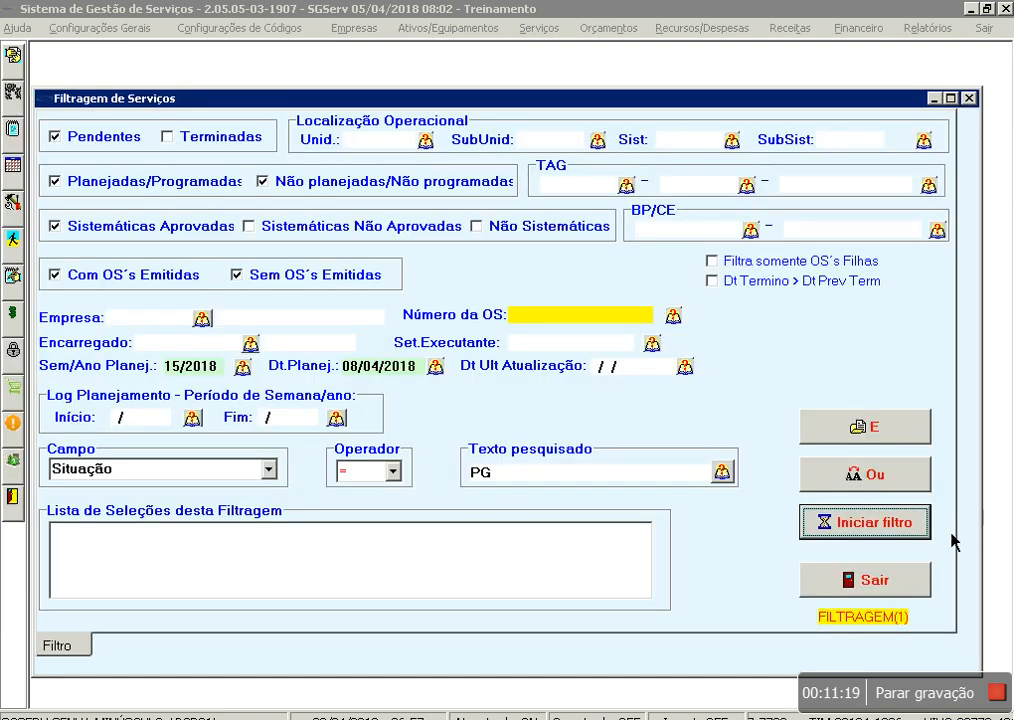
left_click(842, 524)
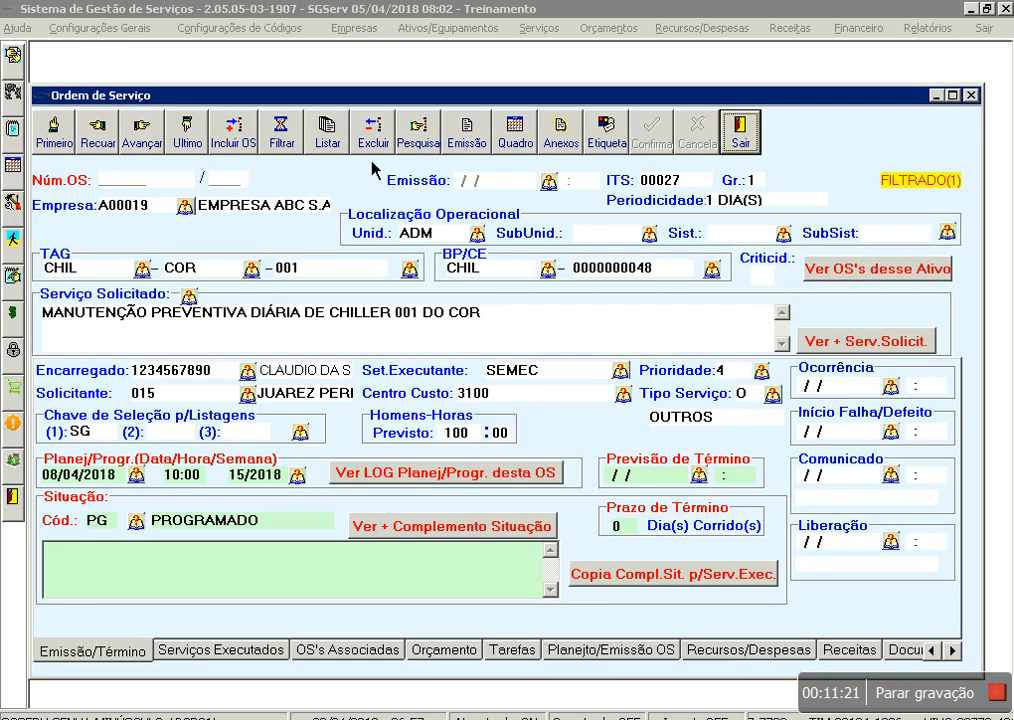
left_click(330, 133)
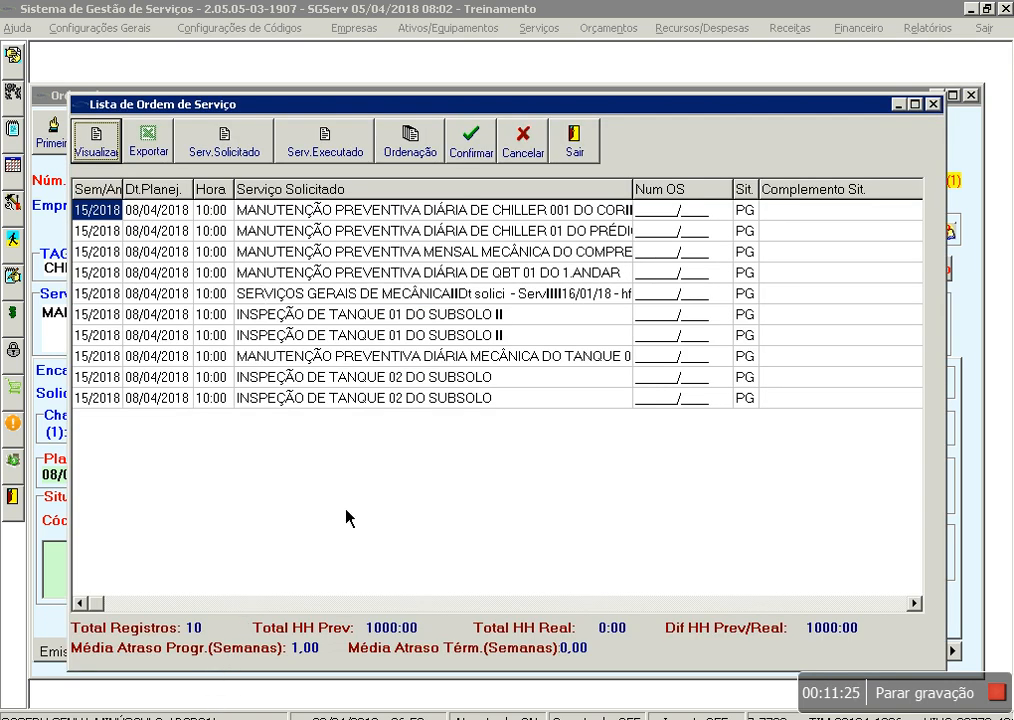
left_click(471, 146)
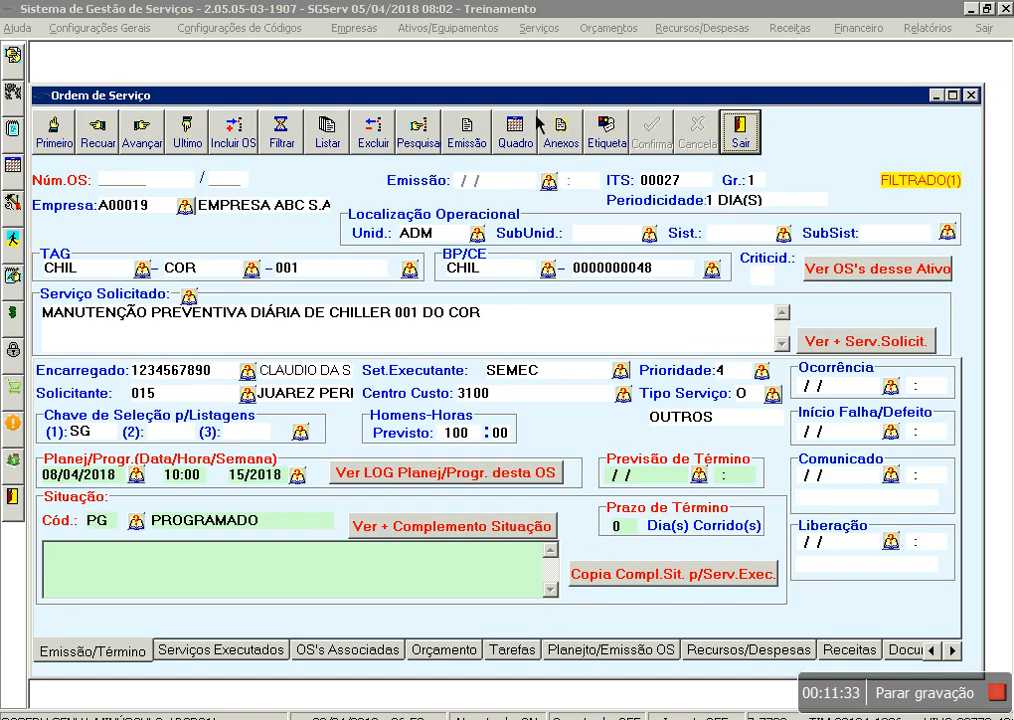
- Start the Emissão de OS's Sistemáticas for the filtered orders
left_click(578, 658)
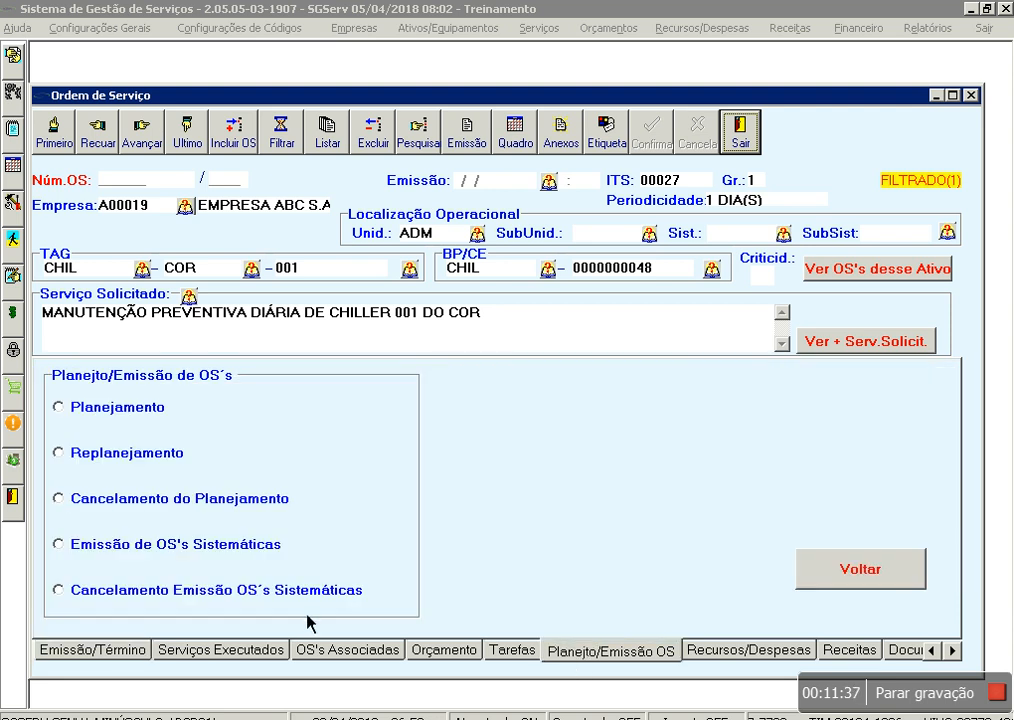
left_click(125, 544)
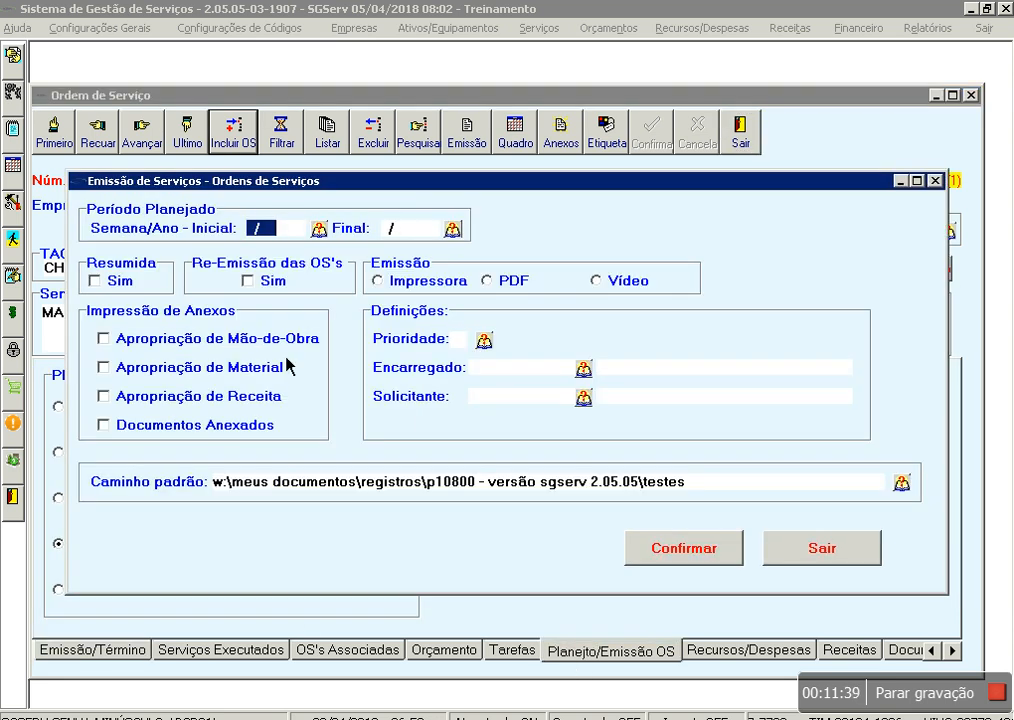
left_click(318, 228)
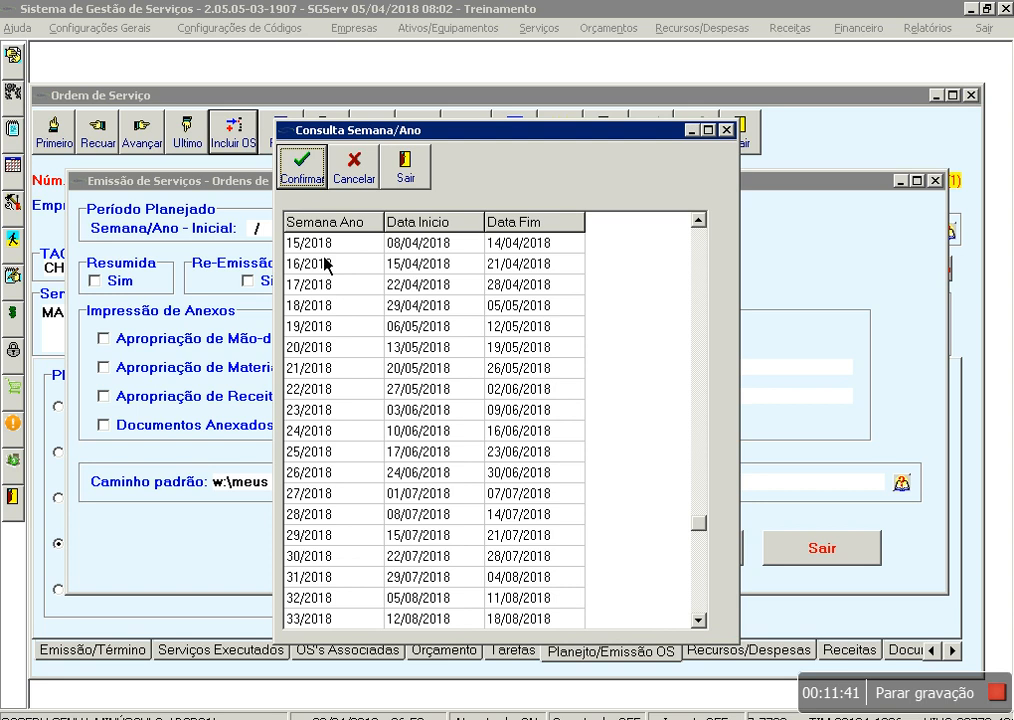
double_click(326, 265)
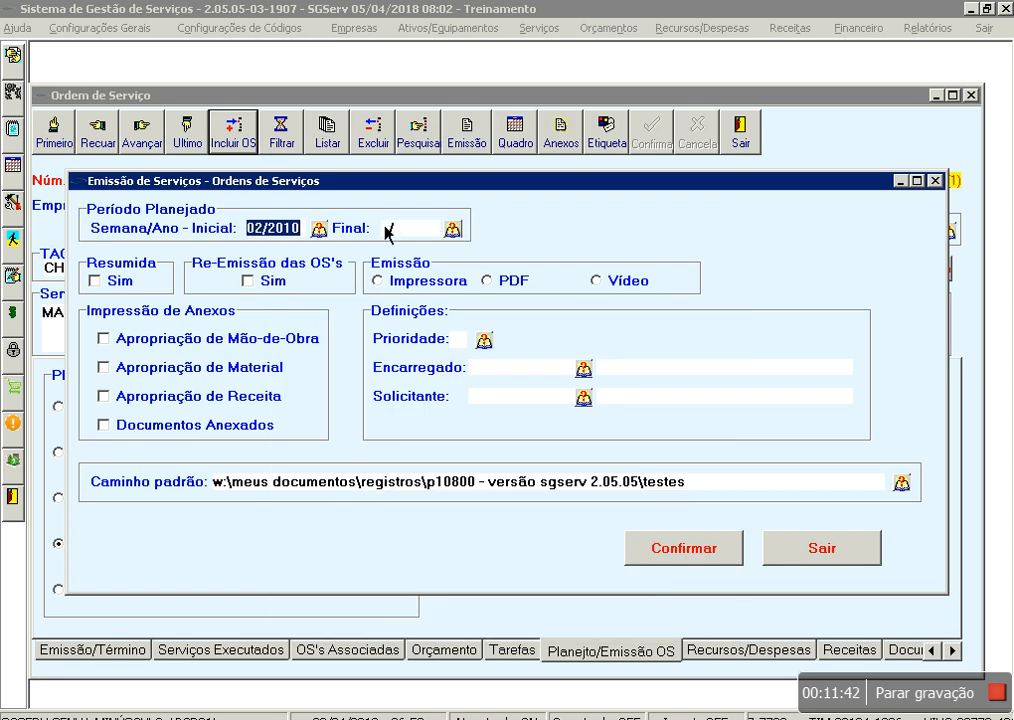
left_click(327, 236)
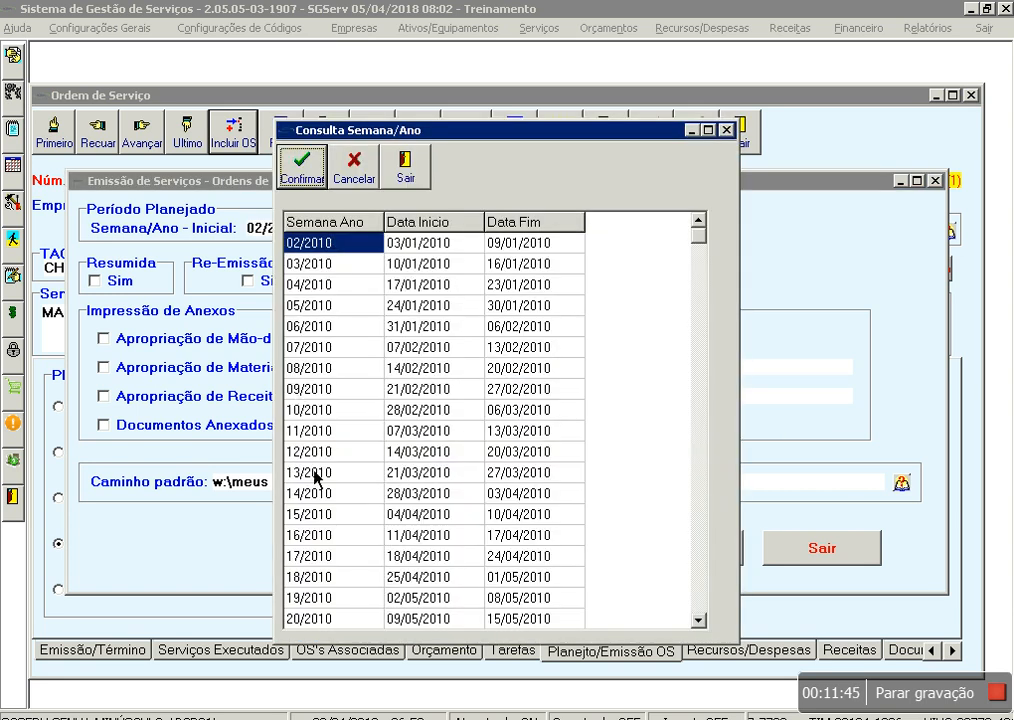
key("Return")
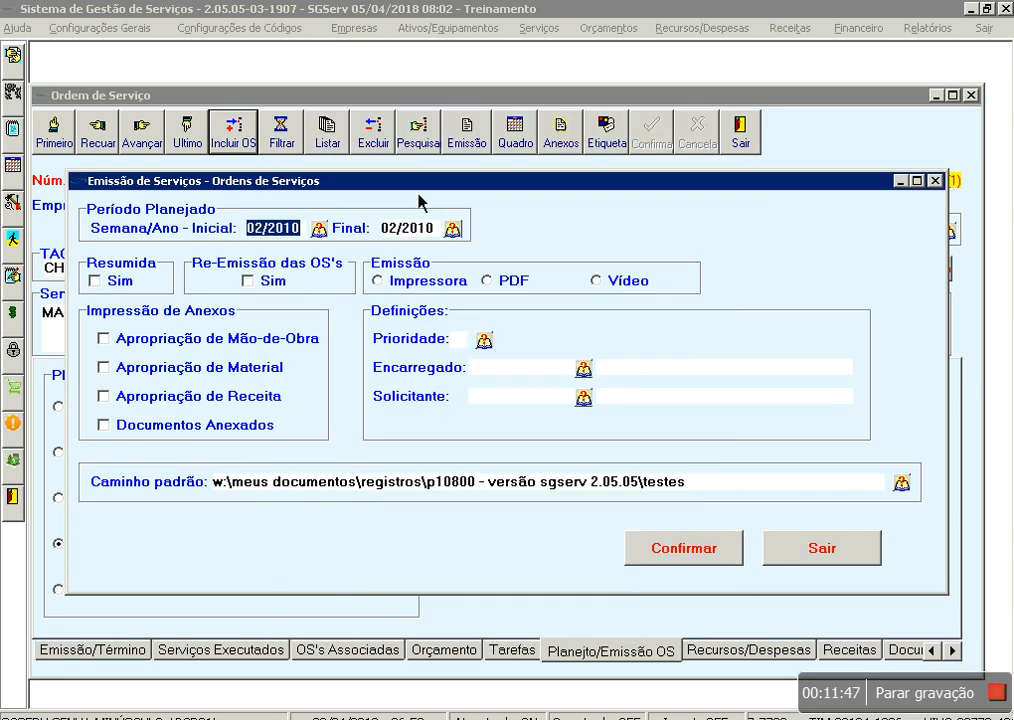
- Set the planned period of the issue to week 15/2018, with Vídeo as output and priority 1
type("15/")
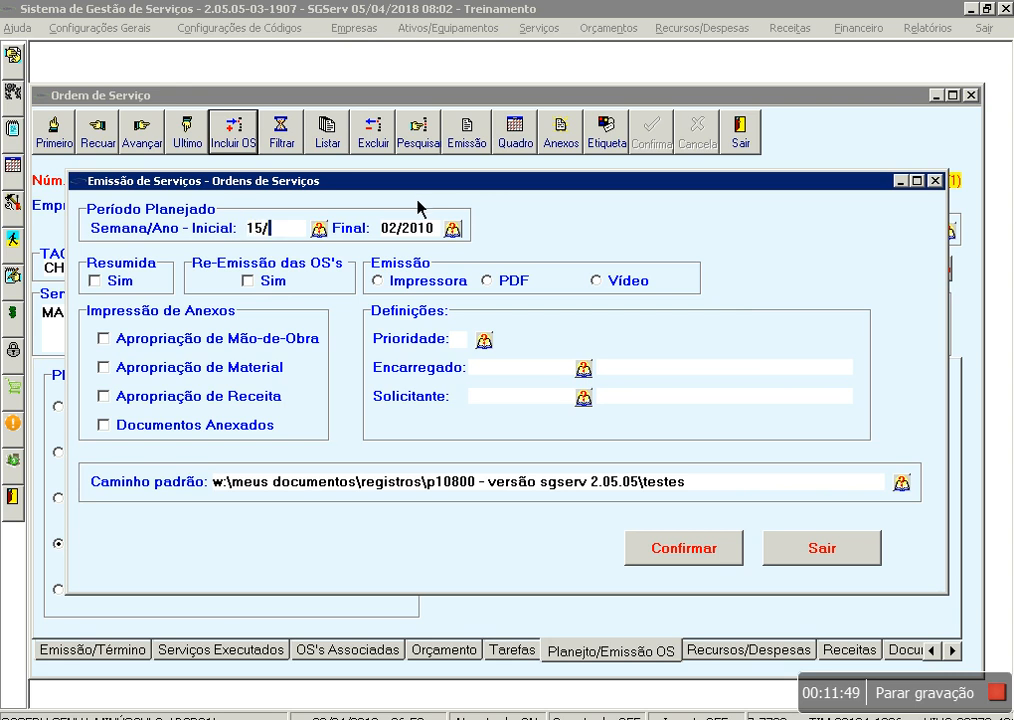
type("18")
key("Tab")
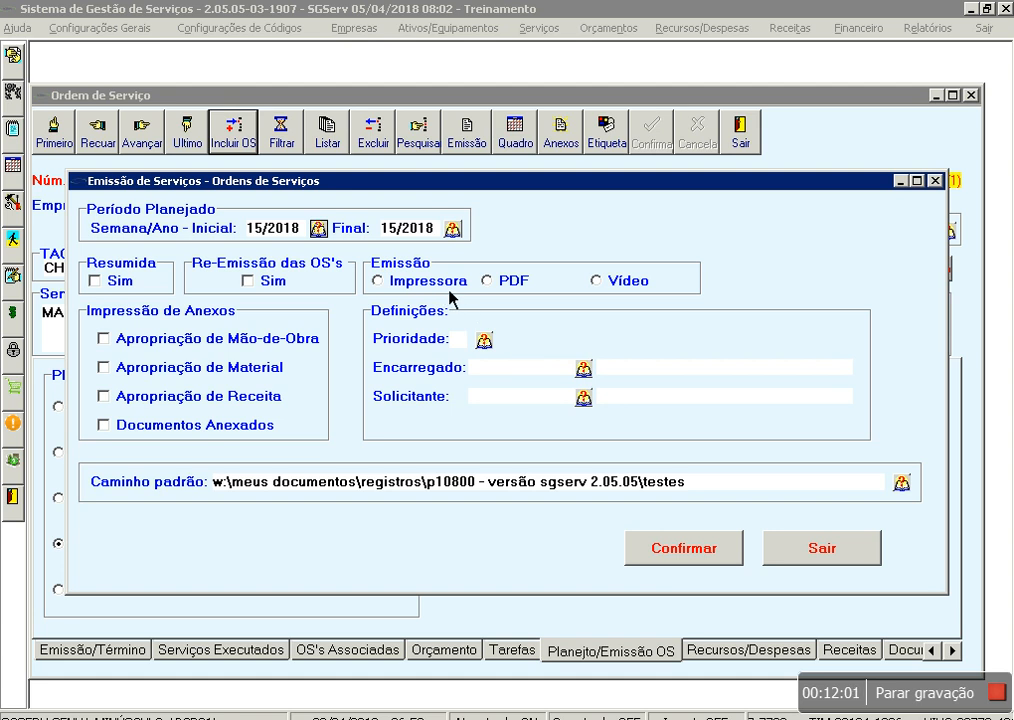
left_click(634, 284)
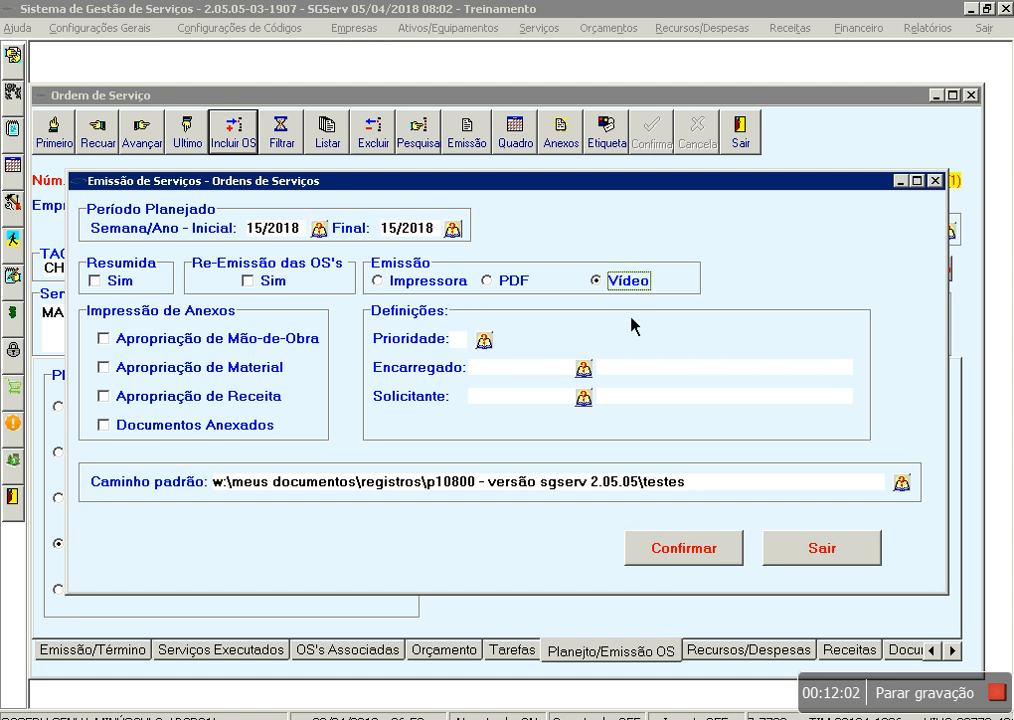
left_click(487, 341)
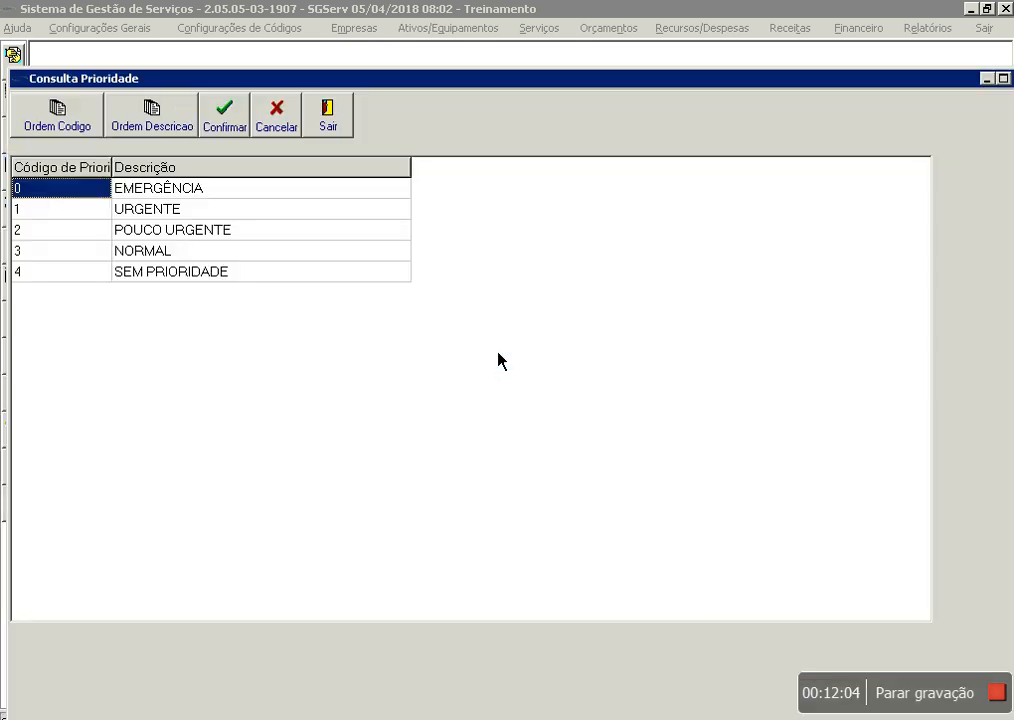
double_click(148, 215)
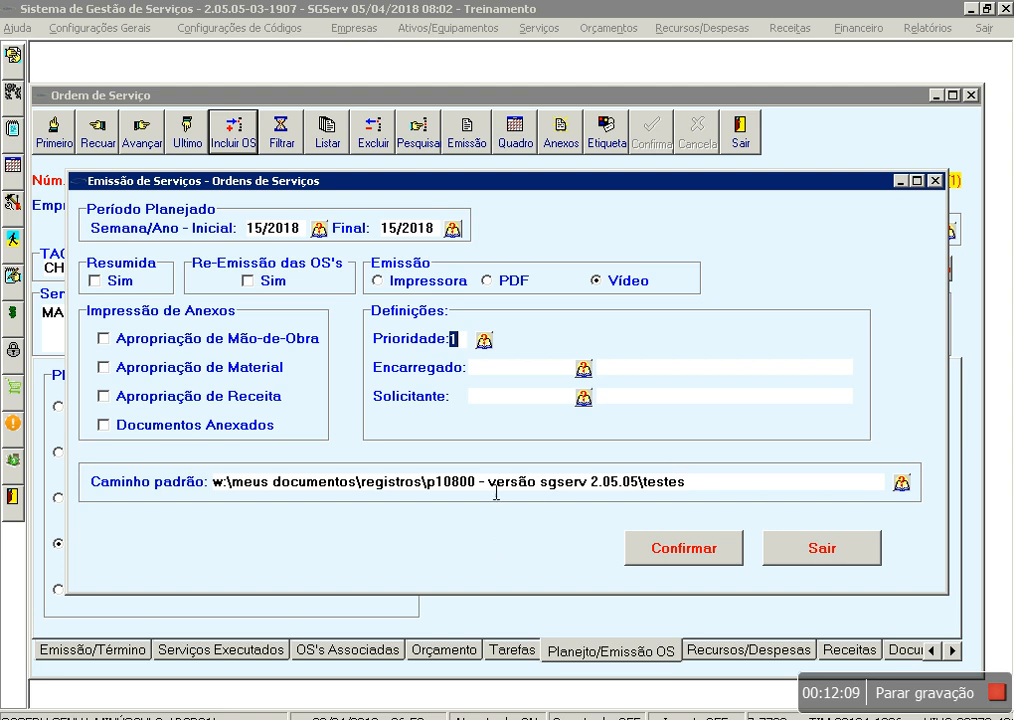
- Issue the week 15/2018 orders, print all pages with CutePDF Writer and dismiss the PDF save dialog without saving
left_click(687, 552)
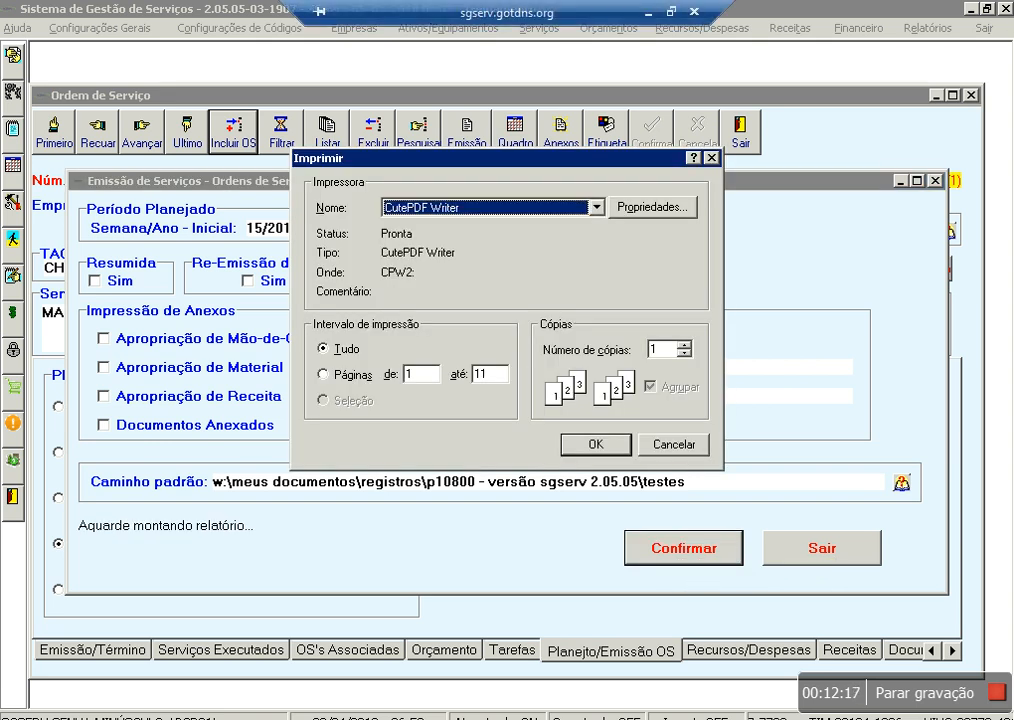
left_click(595, 443)
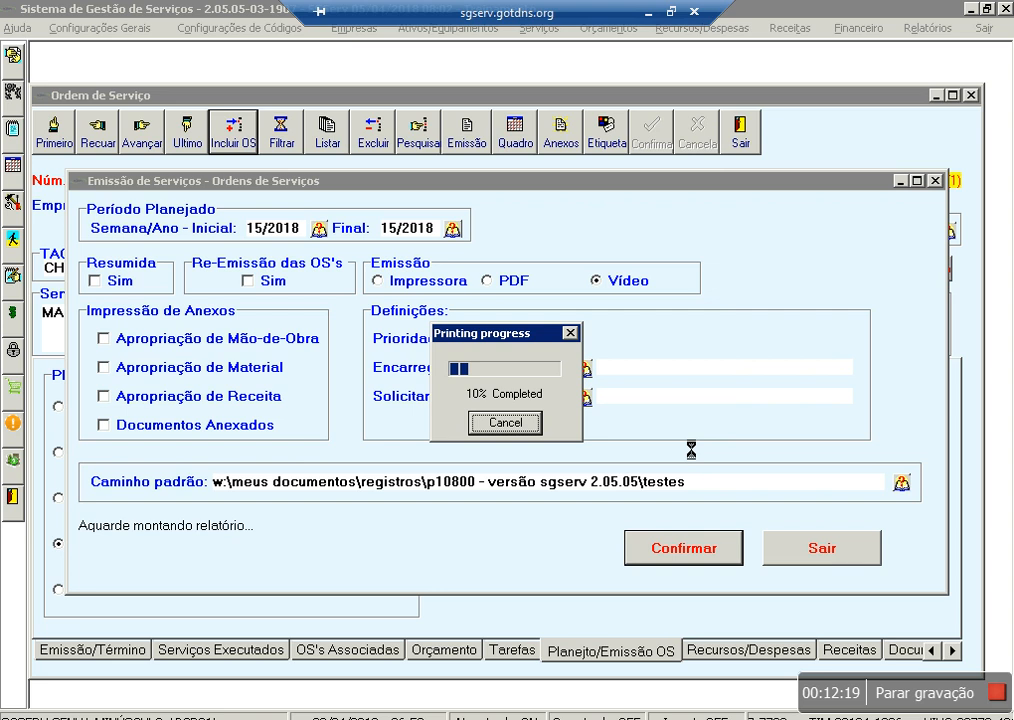
left_click(542, 437)
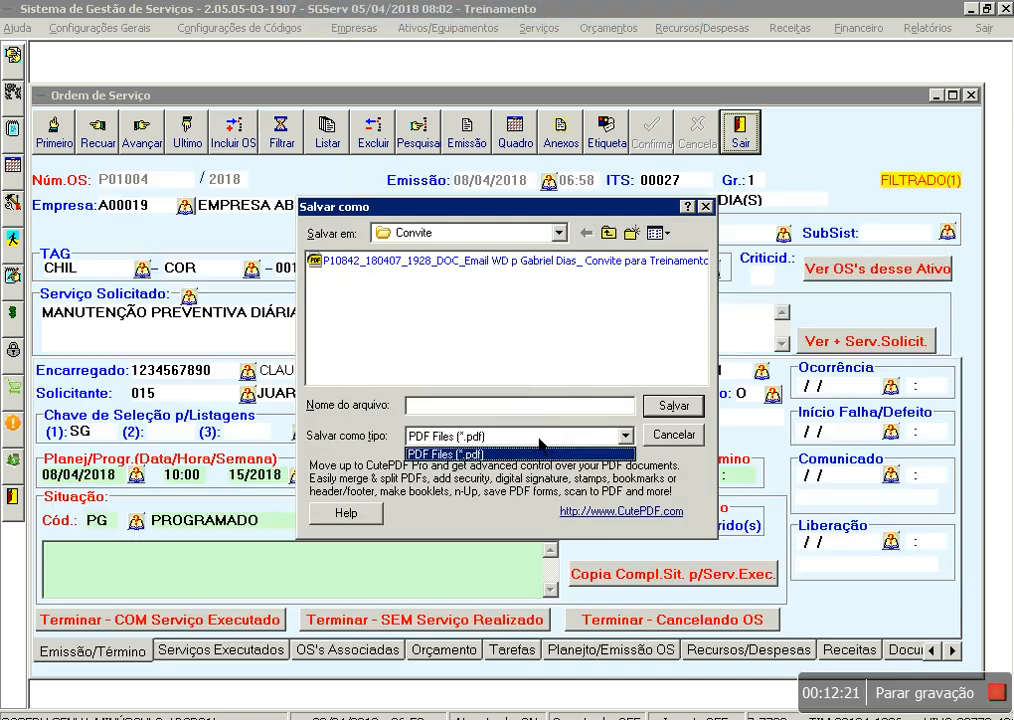
left_click(680, 458)
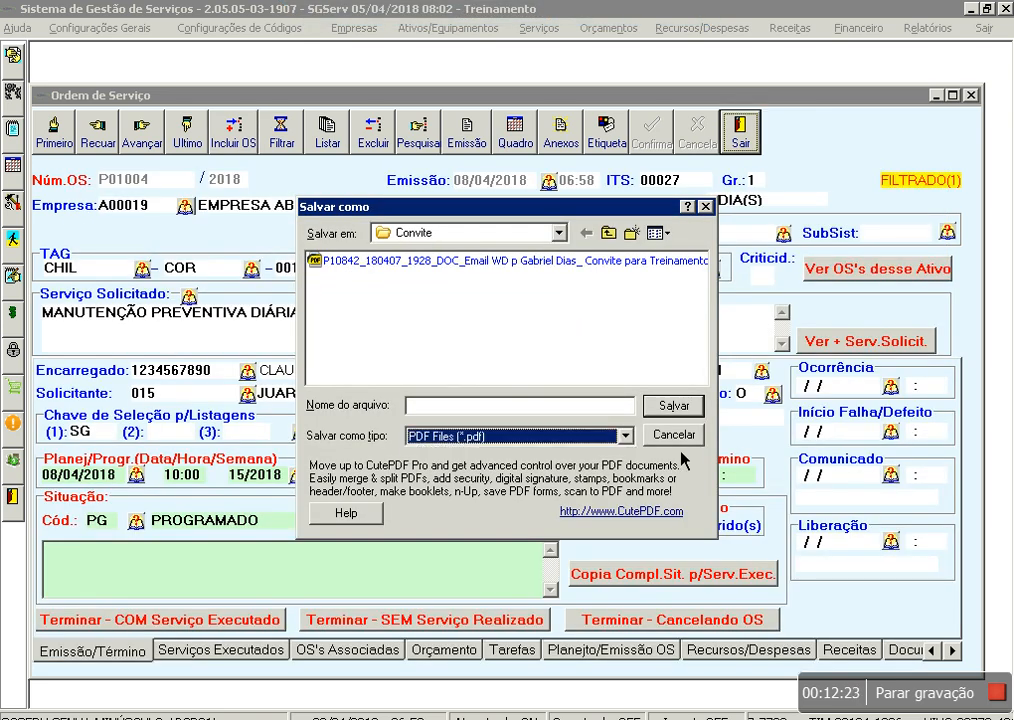
key("Escape")
- Review the list of issued orders, including situation, TAG and BP/CE details, and return to the first order
left_click(283, 133)
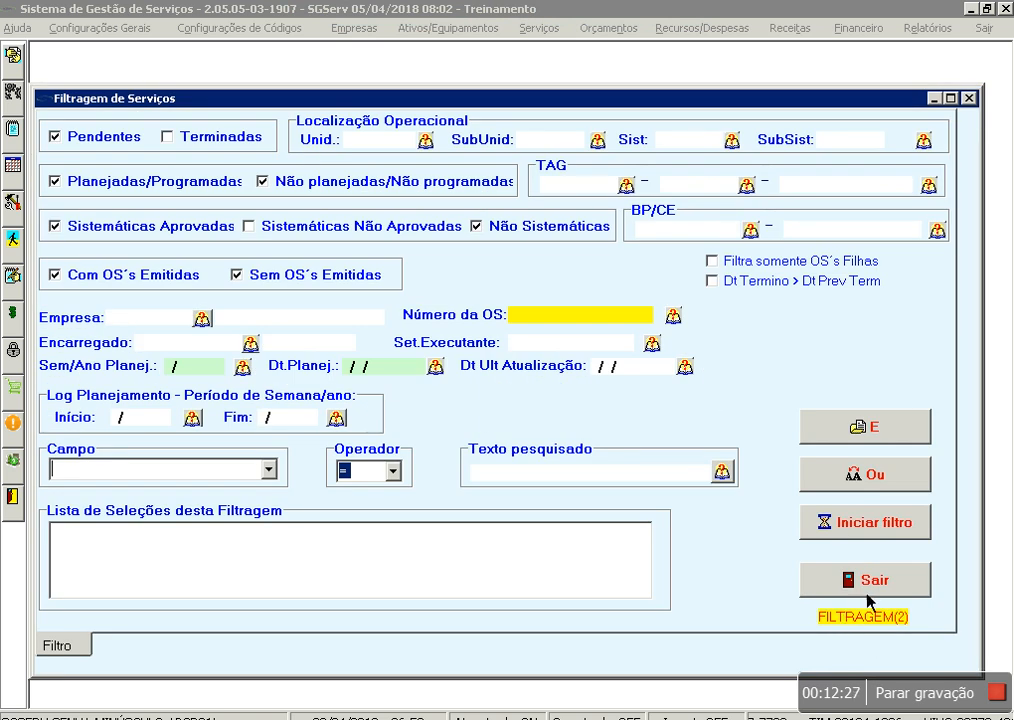
left_click(867, 597)
left_click(340, 136)
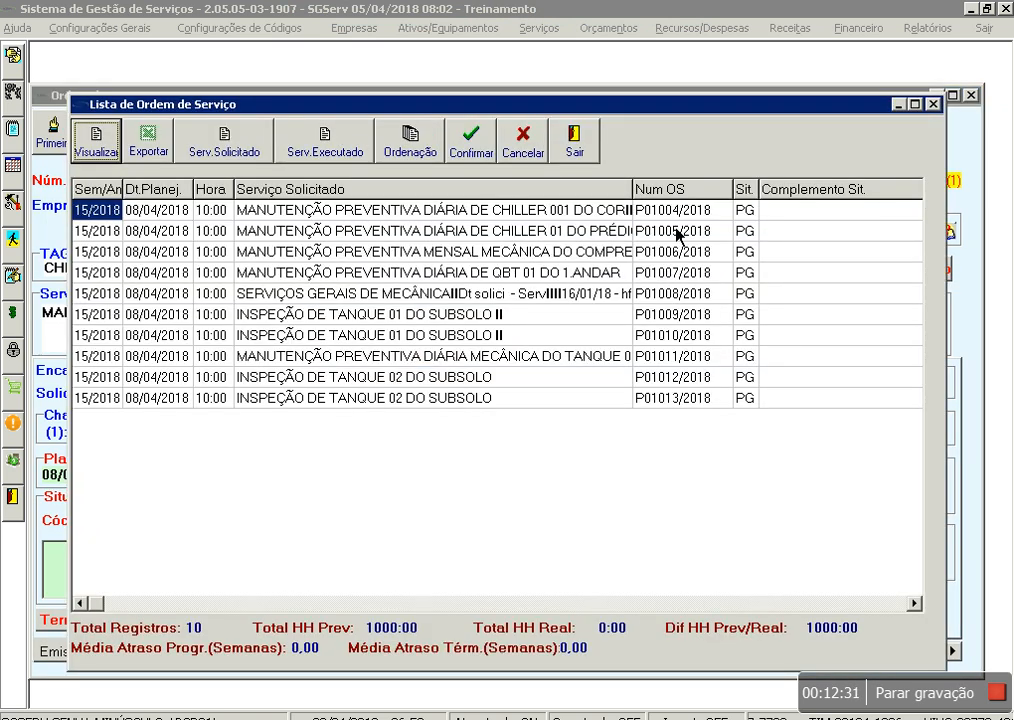
scroll(873, 635, "right", 3)
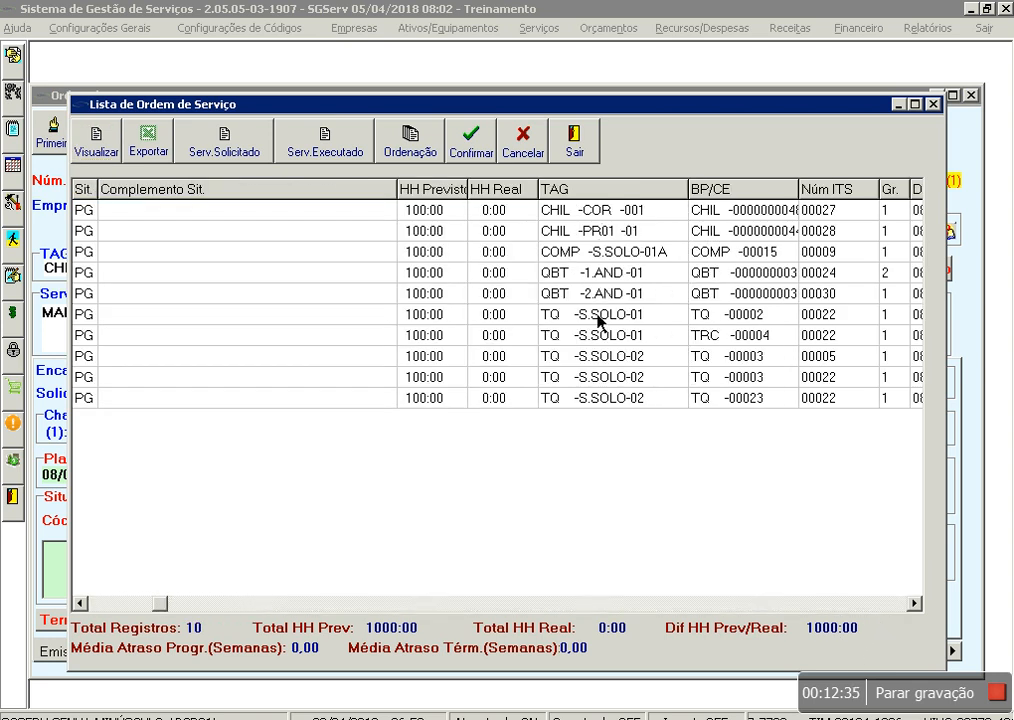
scroll(123, 618, "left", 3)
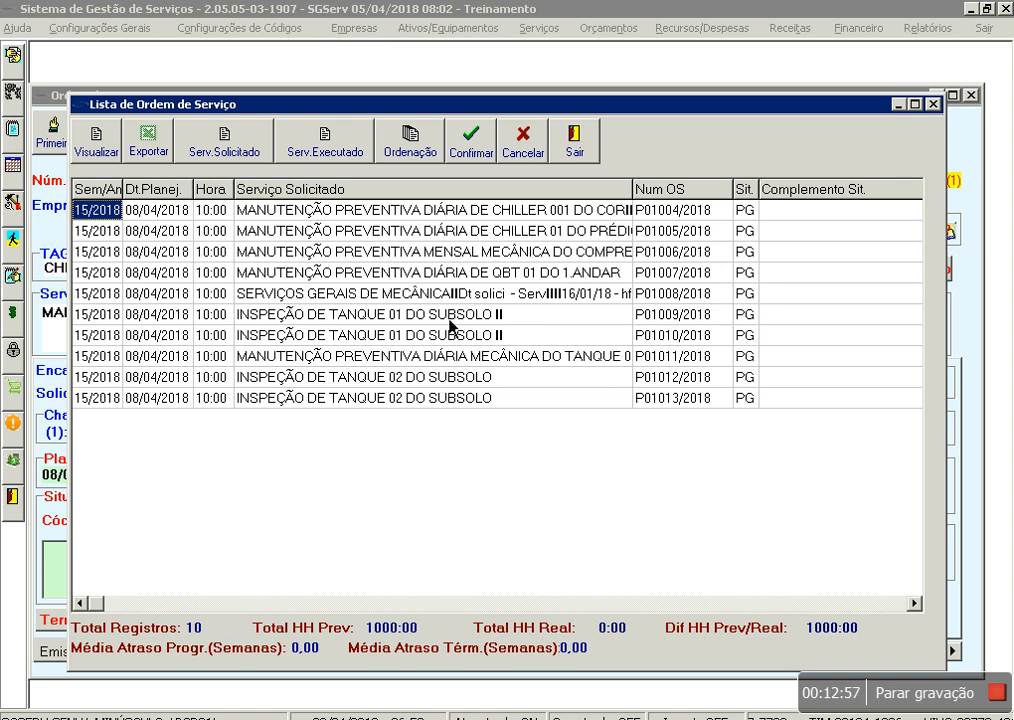
left_click(468, 140)
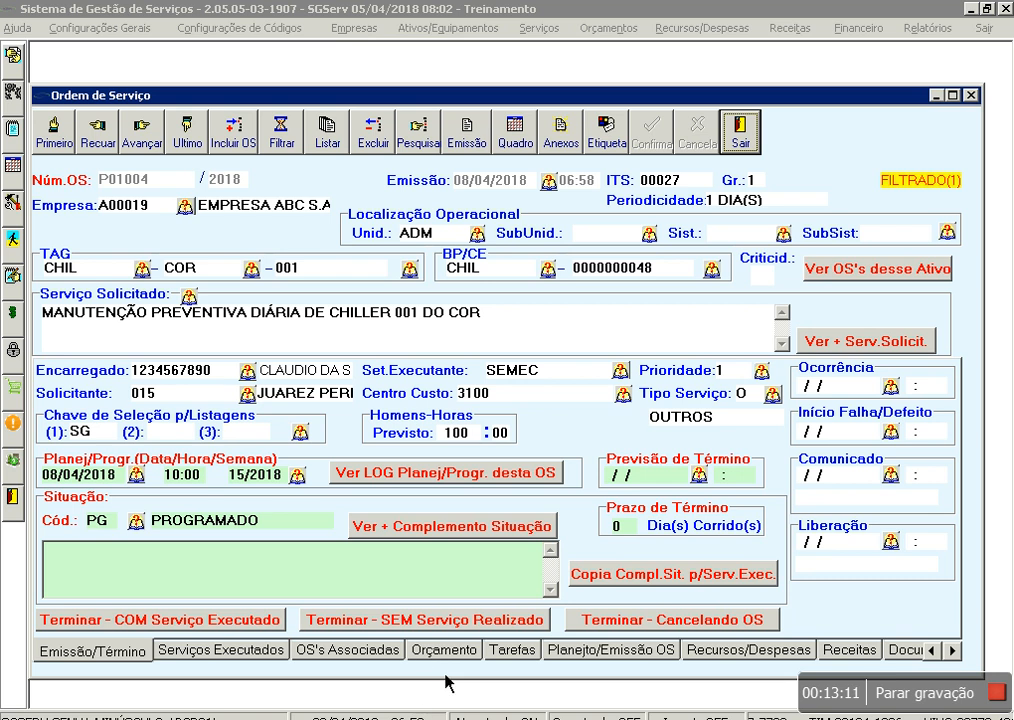
- Start terminating the chiller order without executed service, with "Não realizado por não ter sido liberado pela produção" as Serviços Executados
left_click(437, 620)
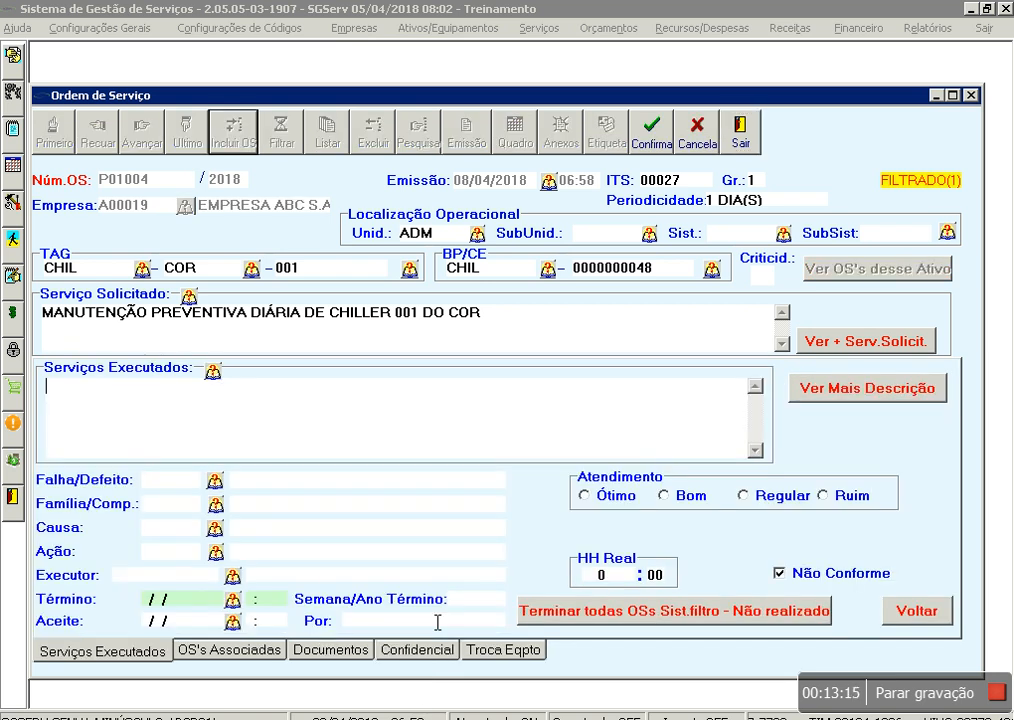
type("Não realizado ")
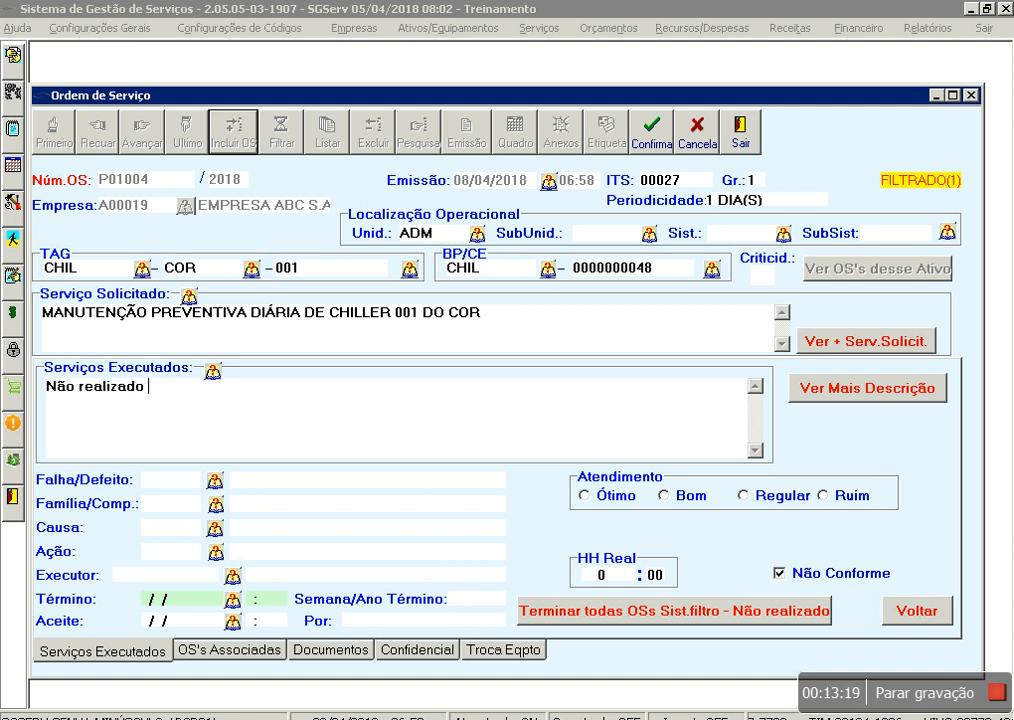
type("por não ter sido li")
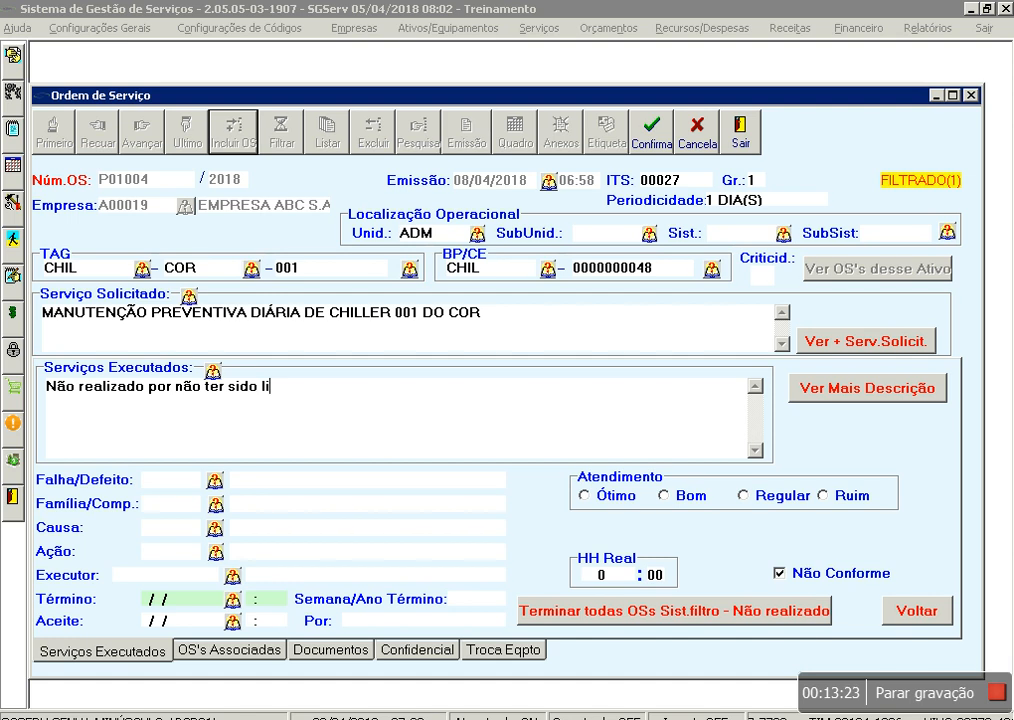
type("berado pel")
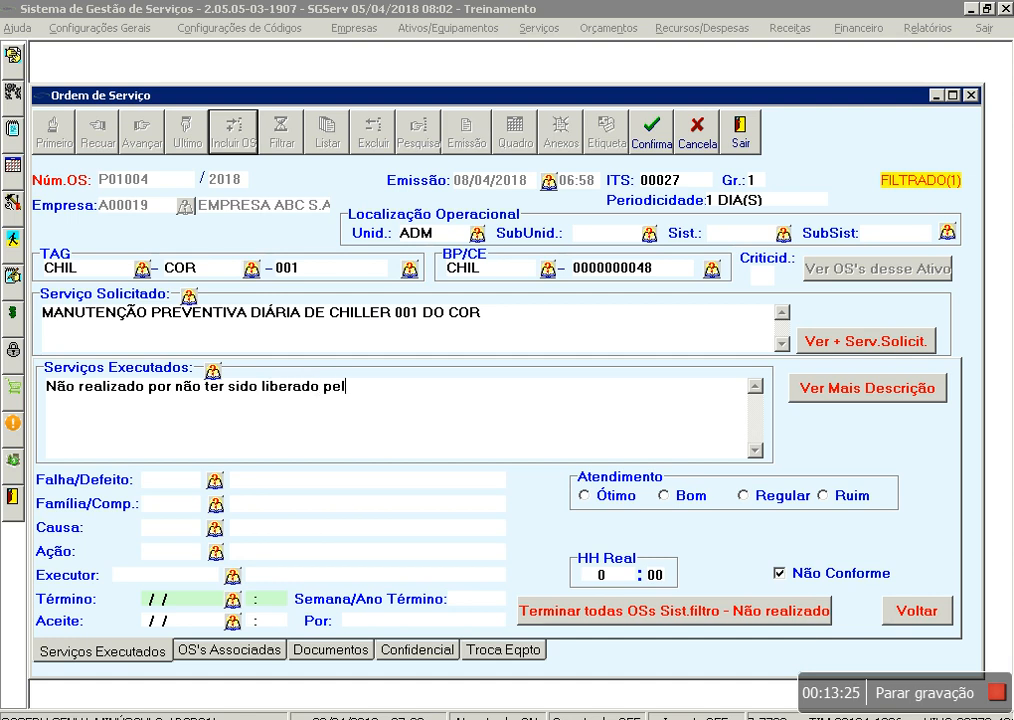
type("a produção")
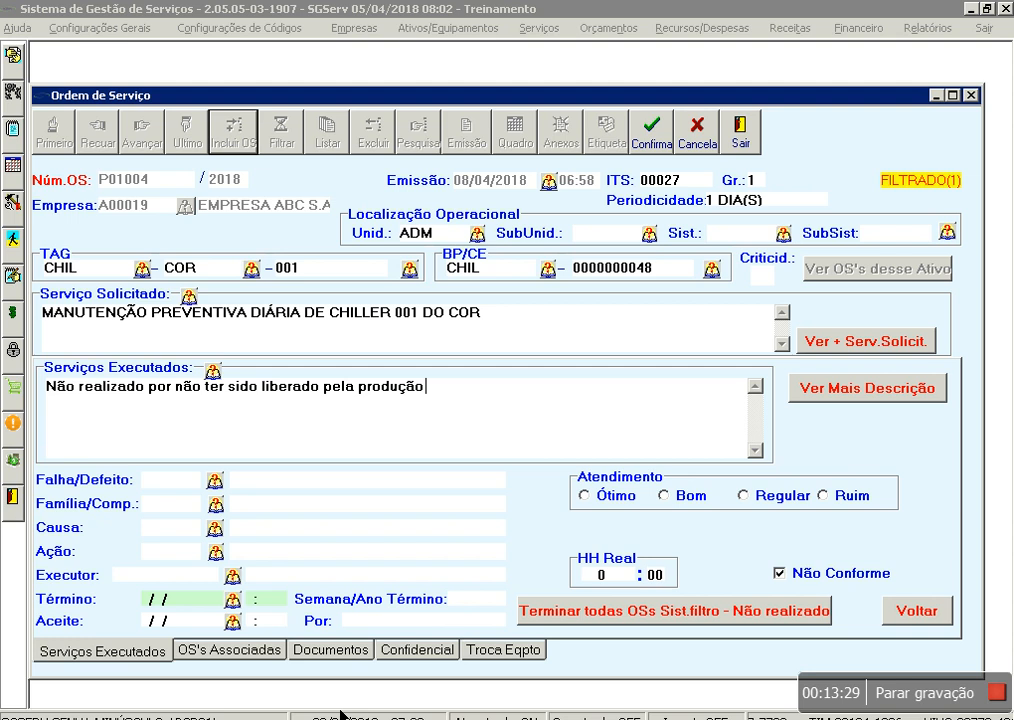
- Choose the SEMEC mechanic as Executor, set Término and Aceite to 08/04/2018 07:00, and fill in the acceptor's name
left_click(234, 578)
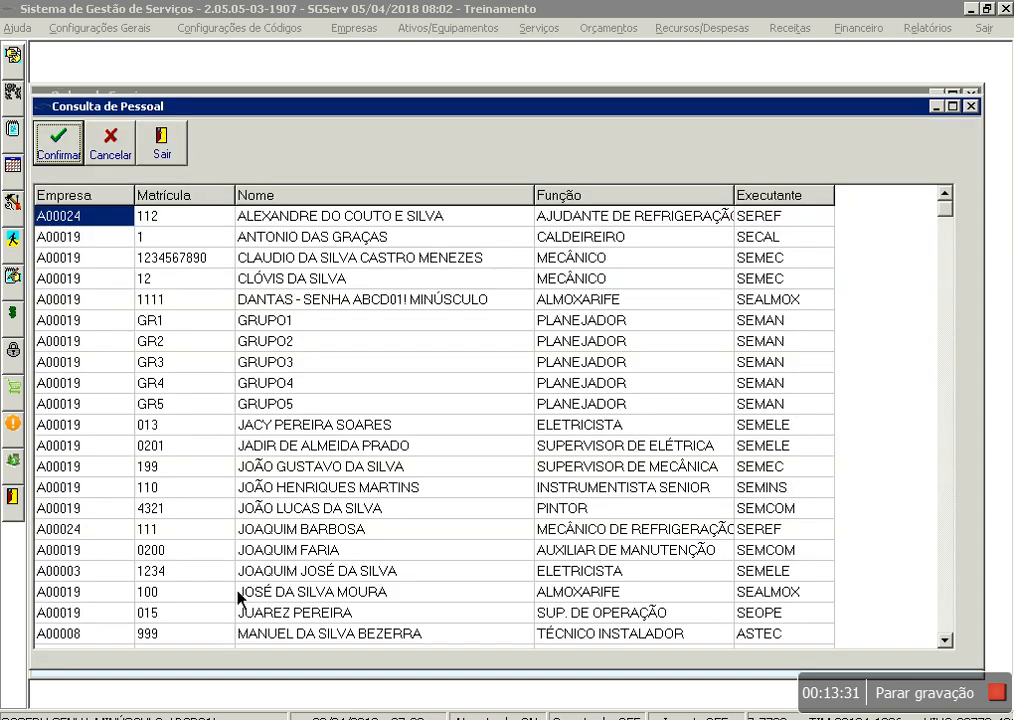
double_click(468, 221)
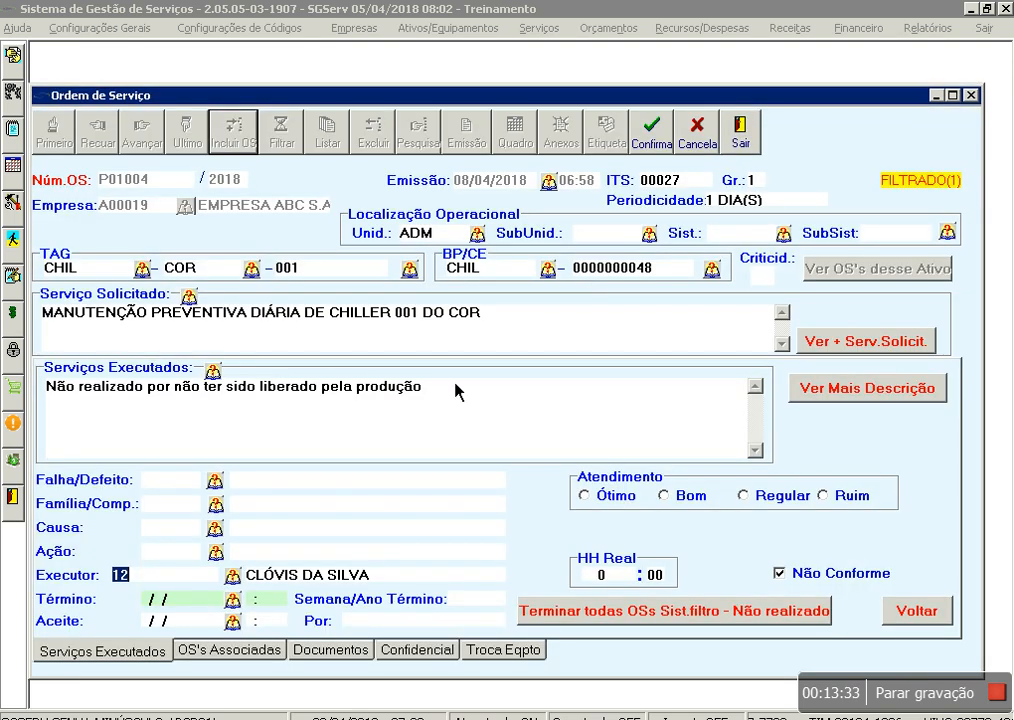
left_click(236, 602)
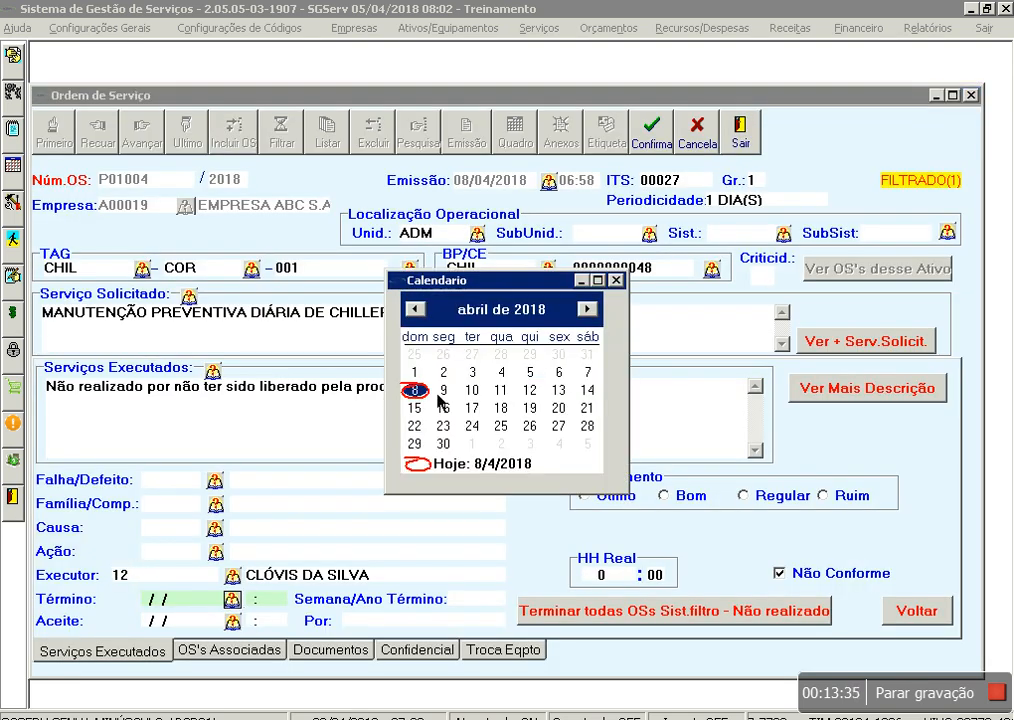
left_click(415, 390)
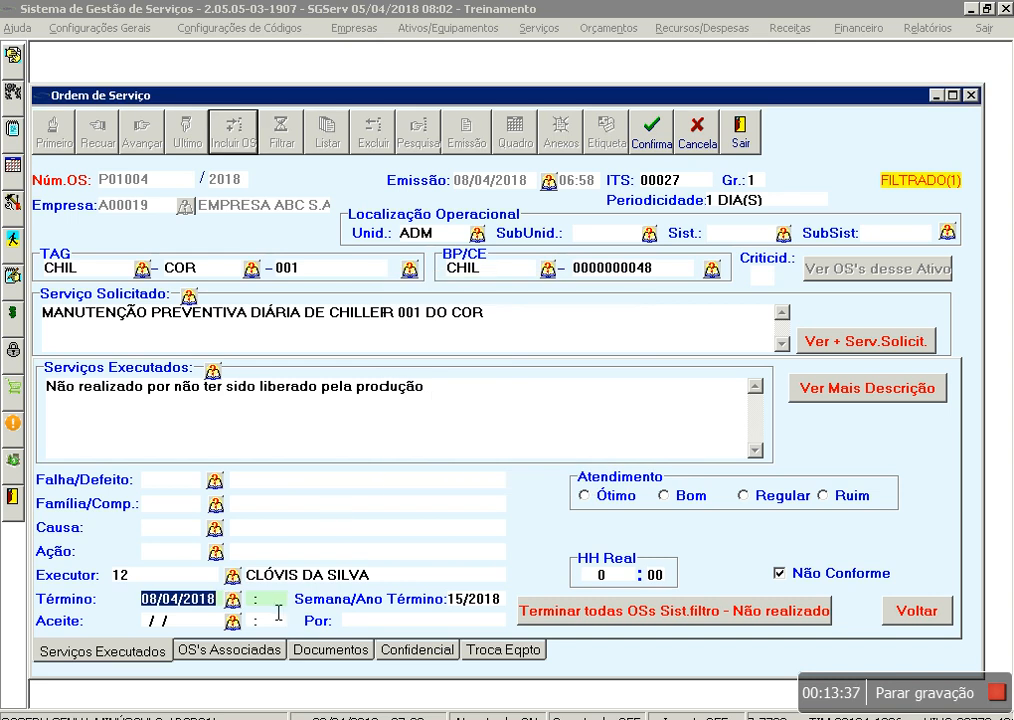
key("Tab")
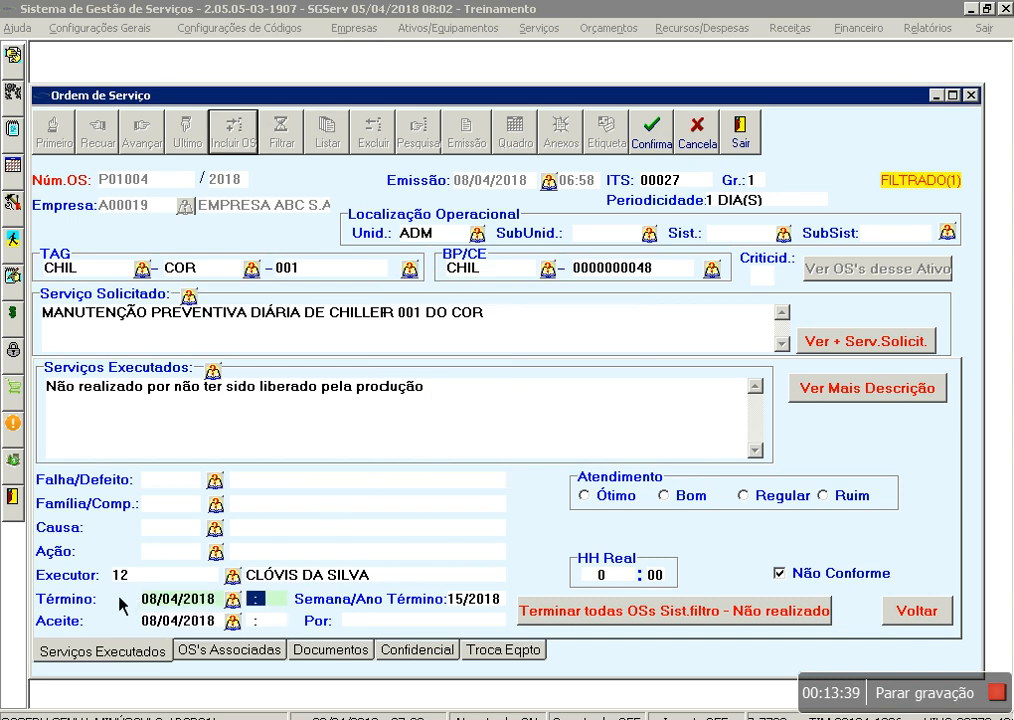
type("0700")
key("Tab")
key("Tab")
type("JACY")
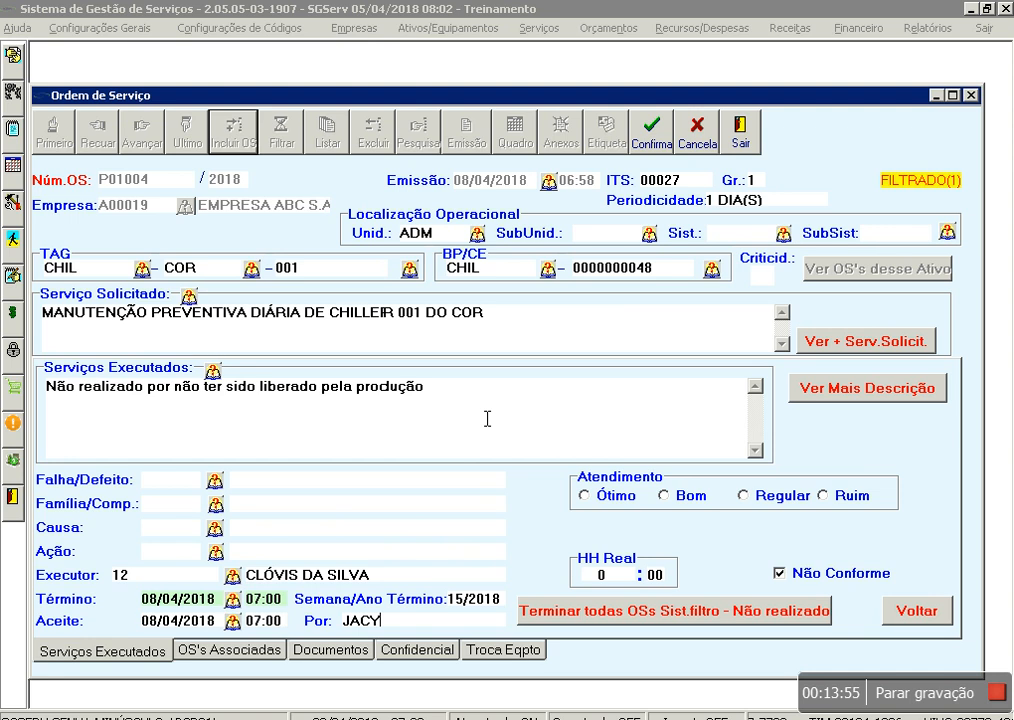
- Terminate all filtered systematic orders as Não realizado, accepting the confirmation and the completion message
left_click(740, 619)
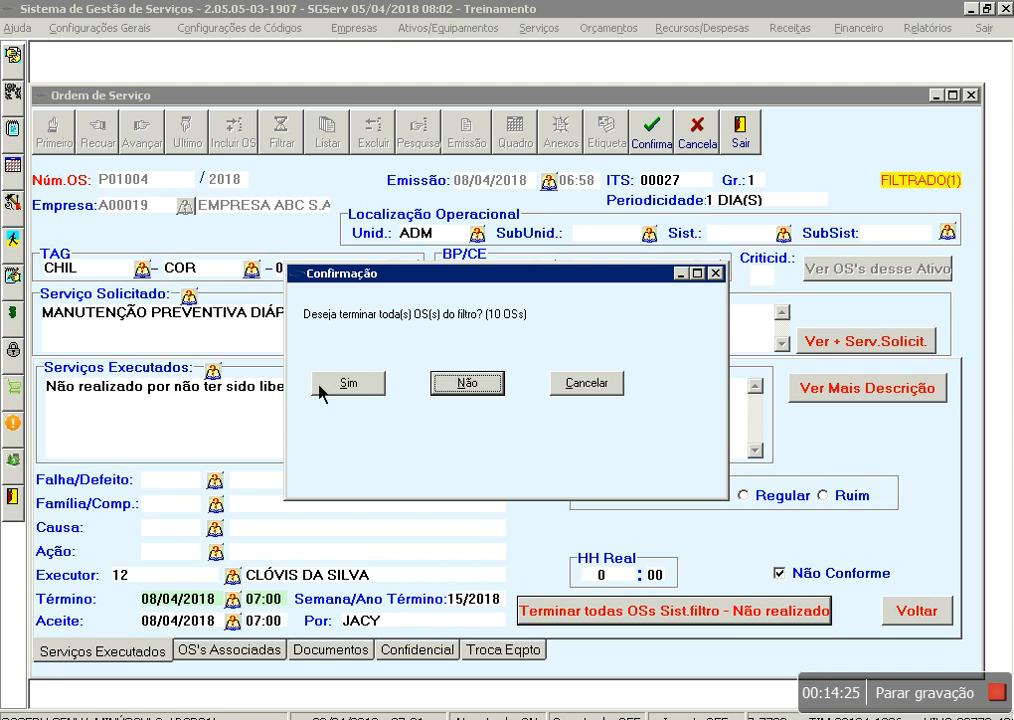
left_click(350, 387)
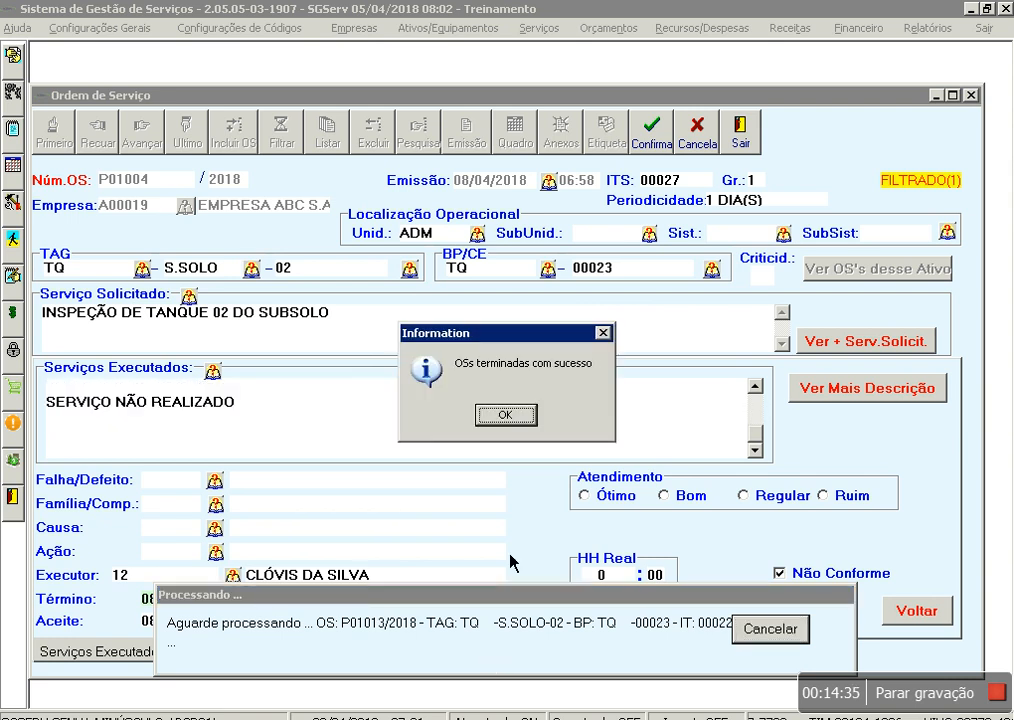
left_click(505, 414)
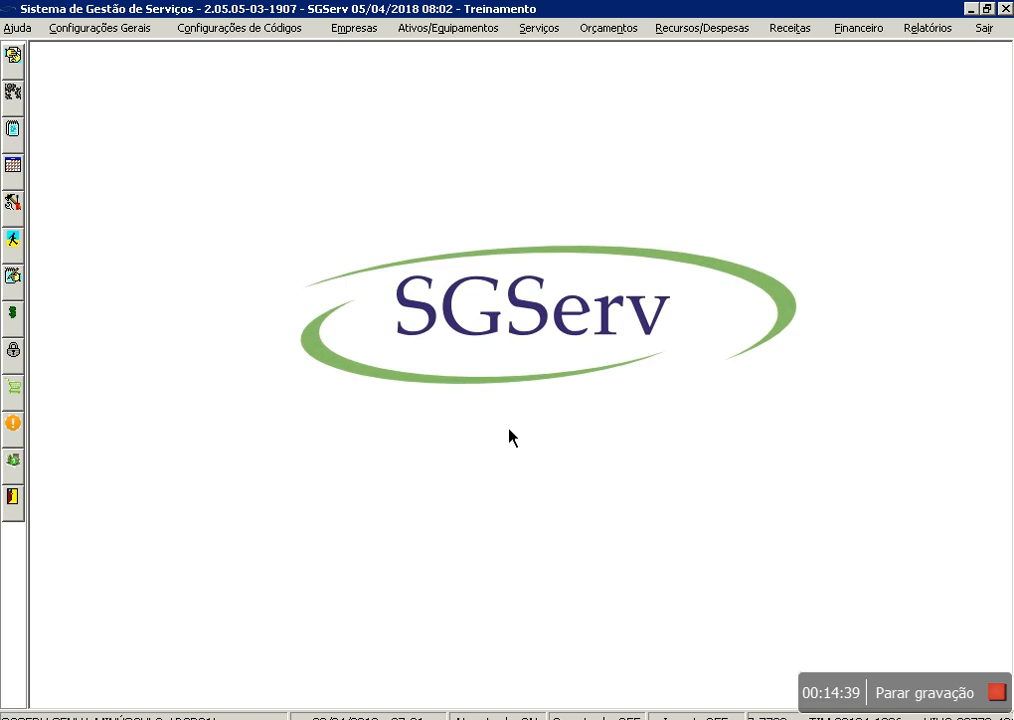
- Filter the terminated orders by Data de término = 08/04/2018, excluding Pendentes and Não Sistemáticas
left_click(29, 170)
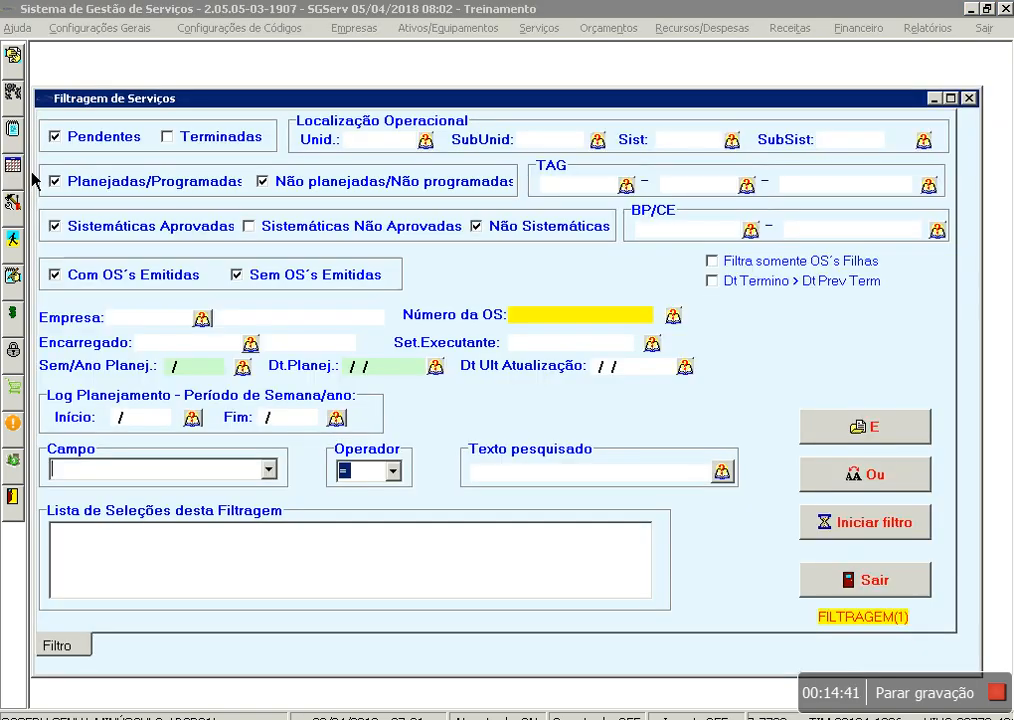
left_click(88, 146)
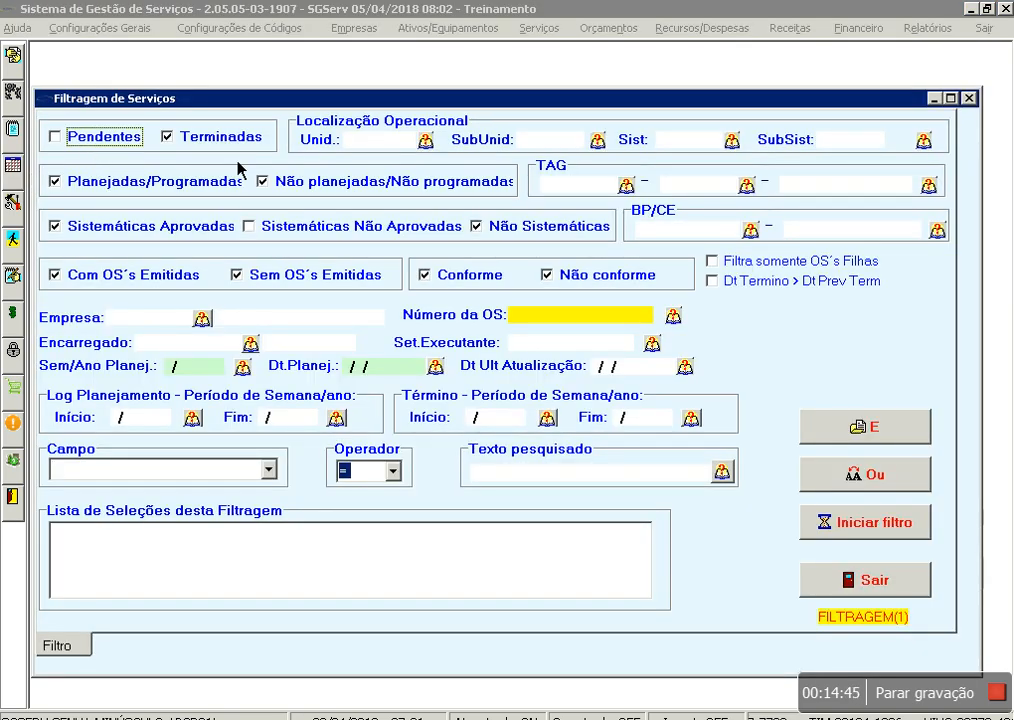
left_click(512, 230)
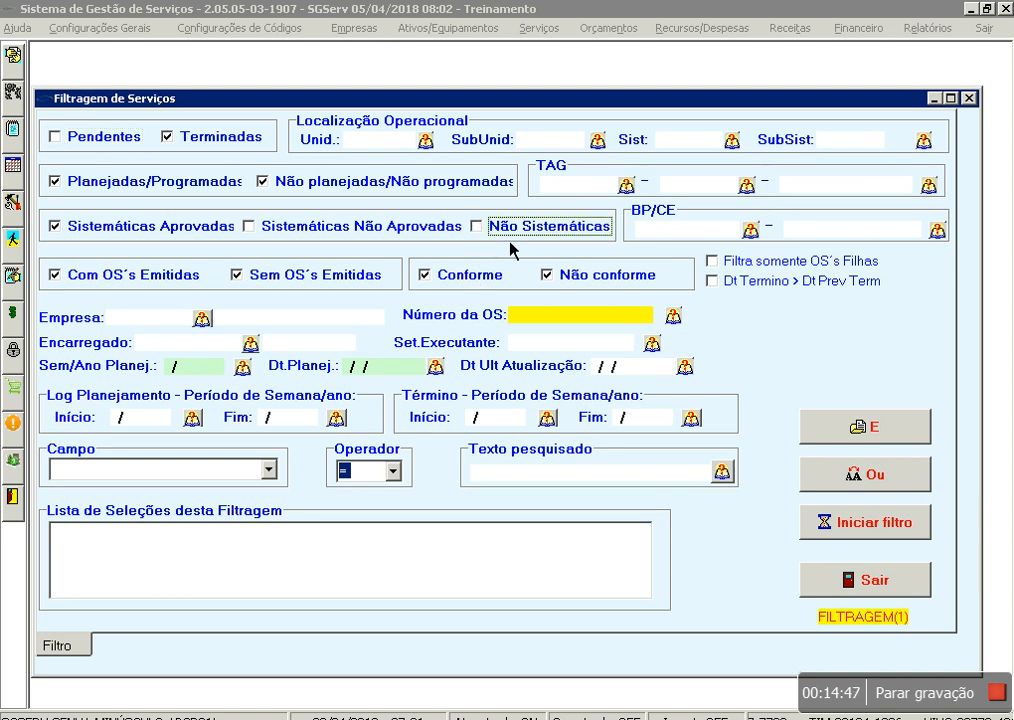
left_click(270, 471)
scroll(287, 492, "down", 9)
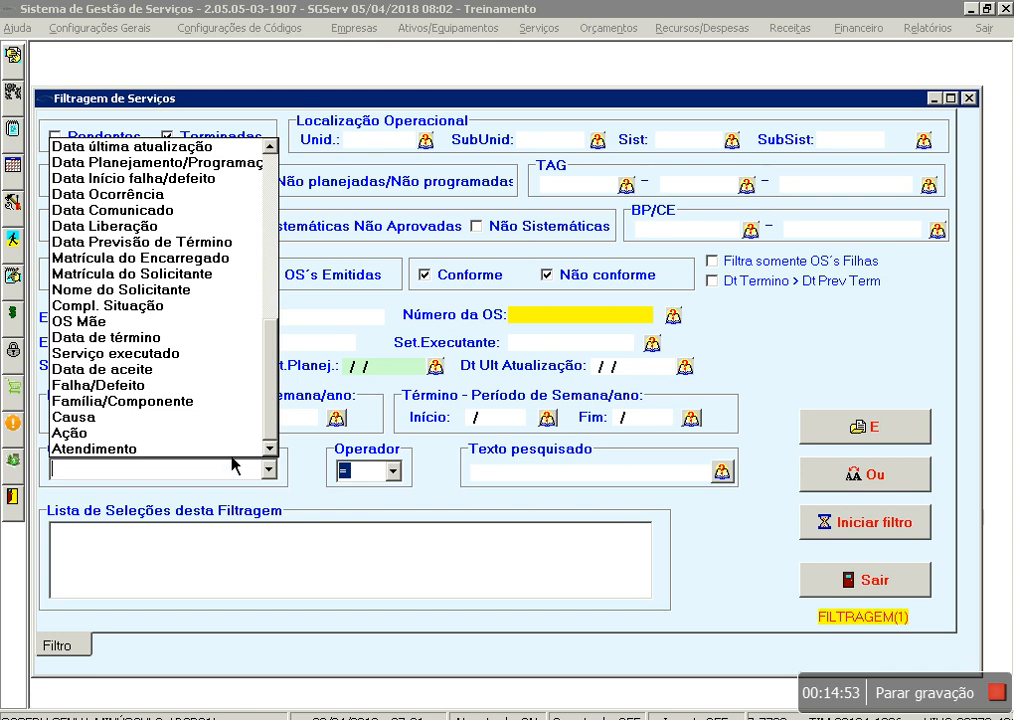
left_click(112, 340)
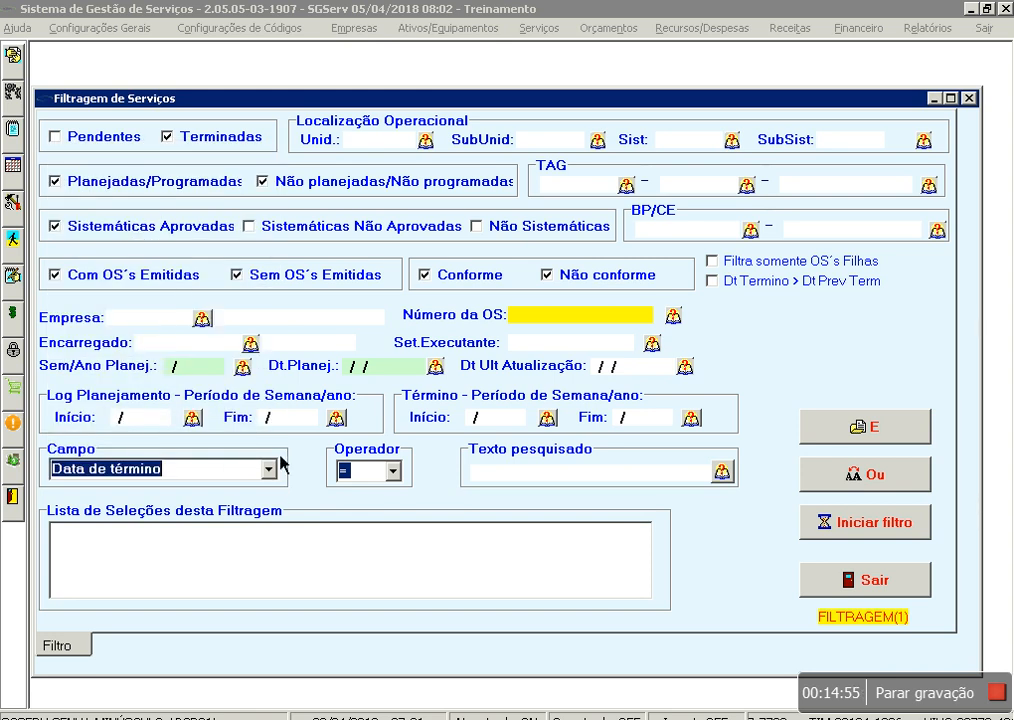
left_click(722, 471)
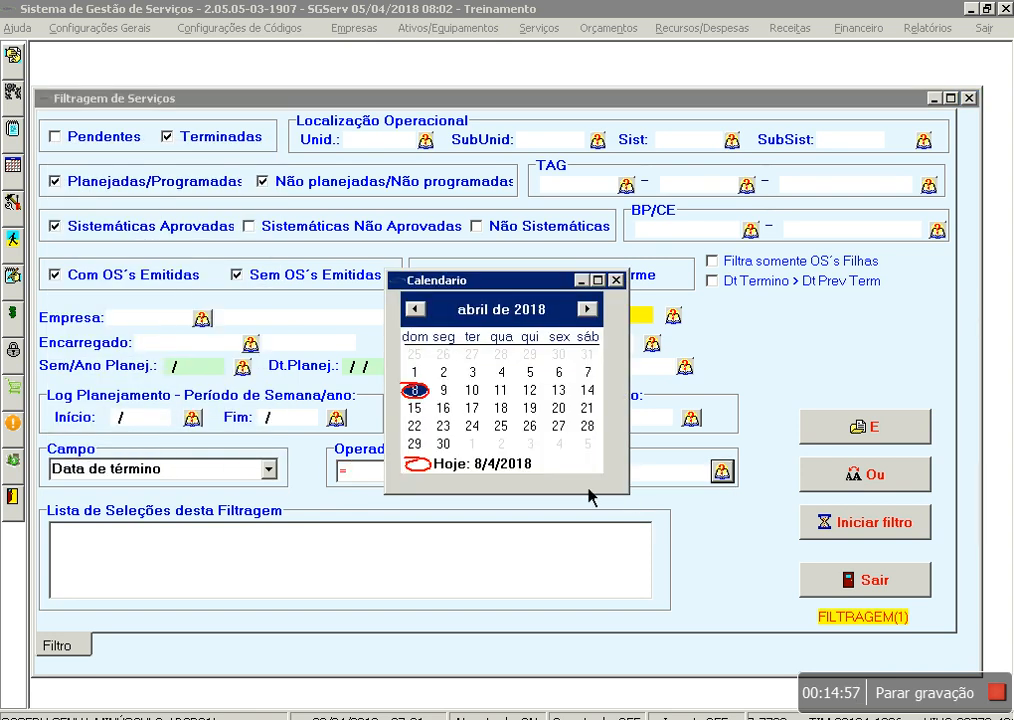
left_click(415, 391)
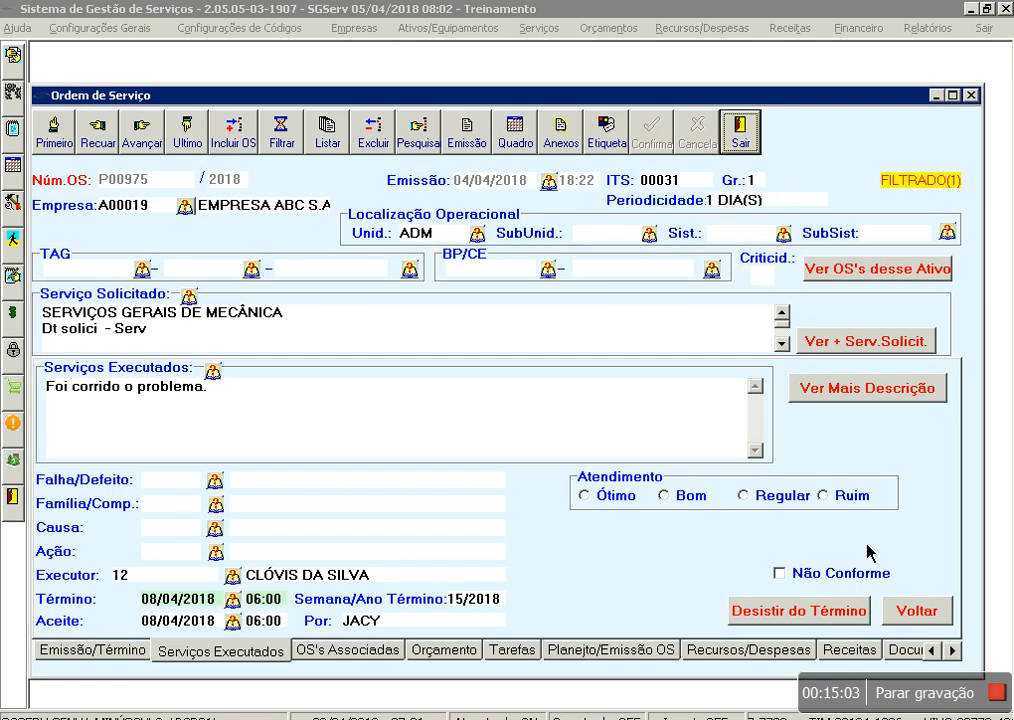
- List the terminated orders and examine the executed services of both chiller orders and the tasks of CHIL-COR-001
left_click(328, 148)
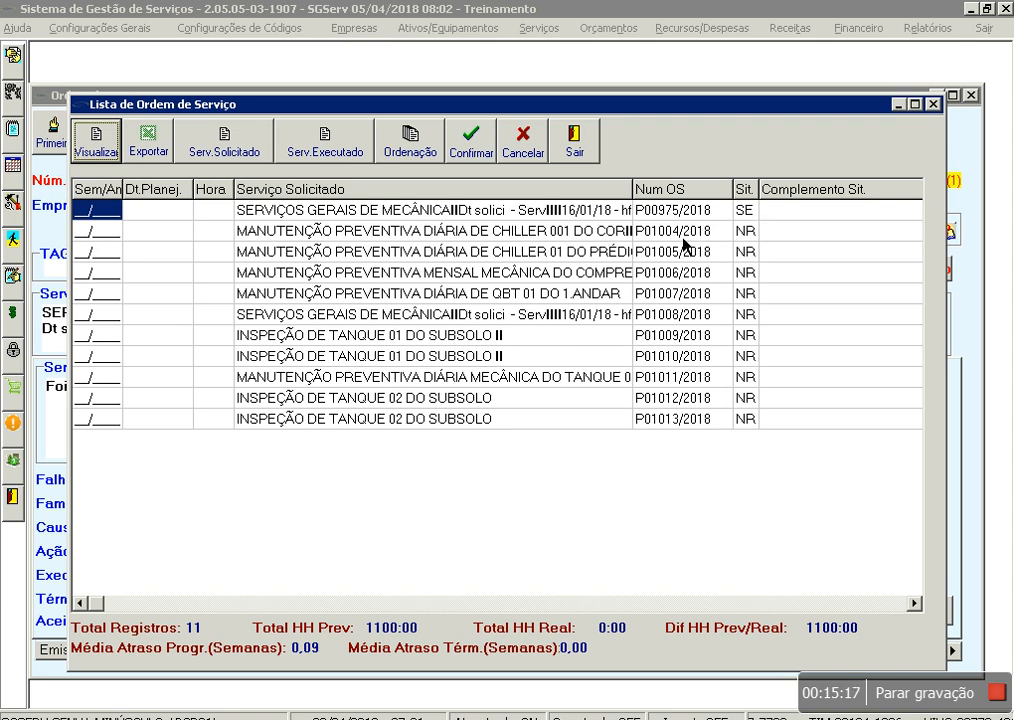
double_click(754, 240)
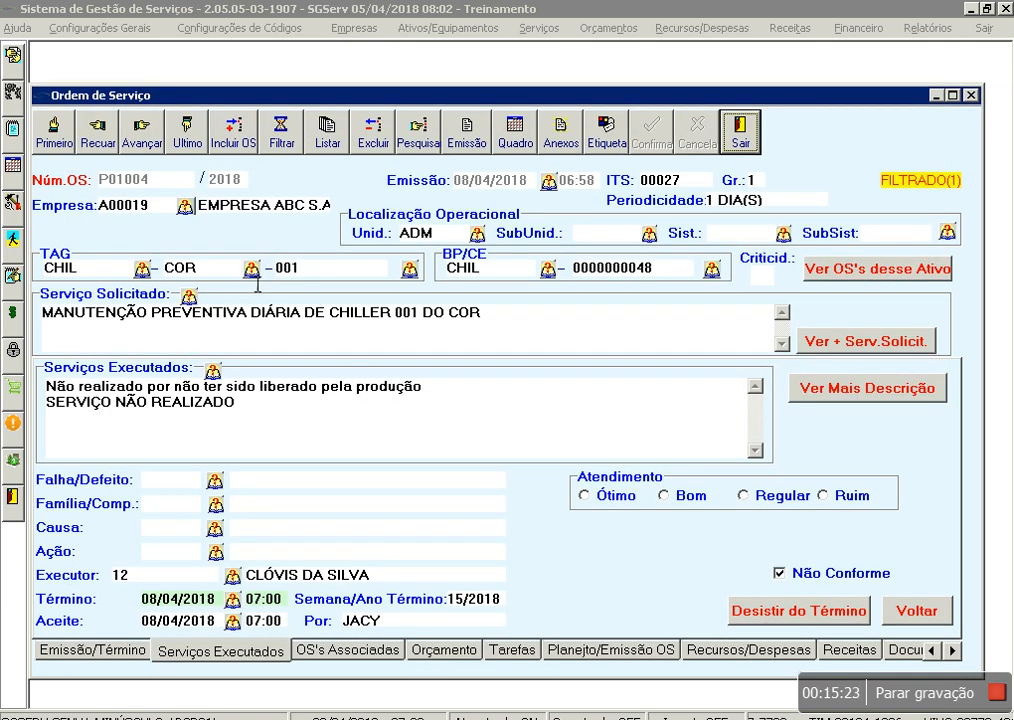
left_click(152, 145)
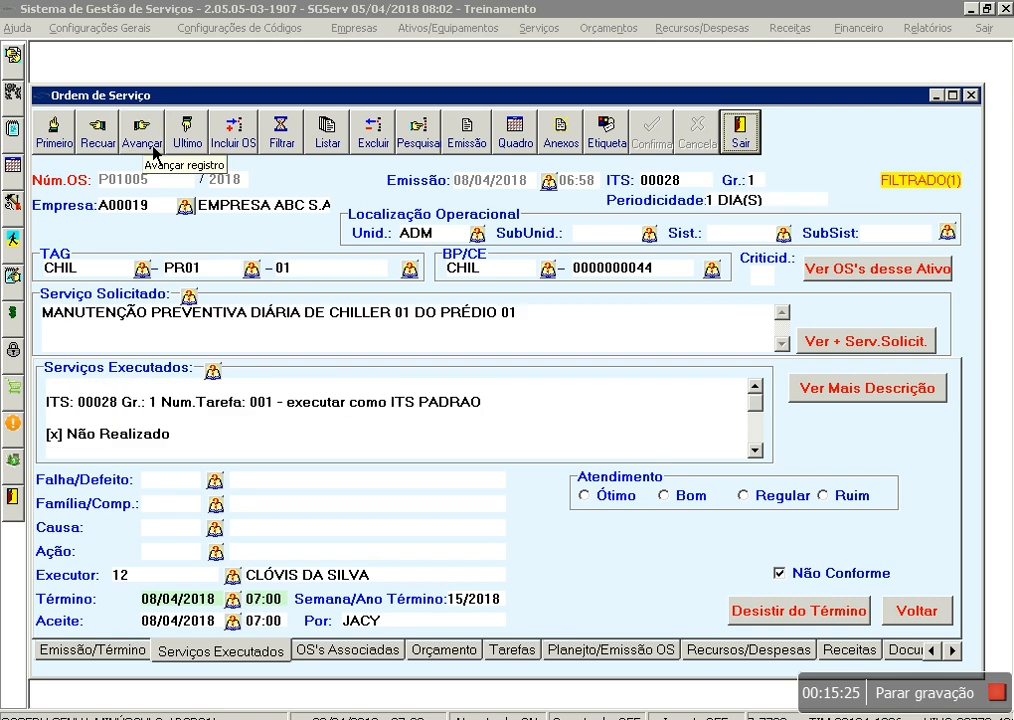
left_click(98, 128)
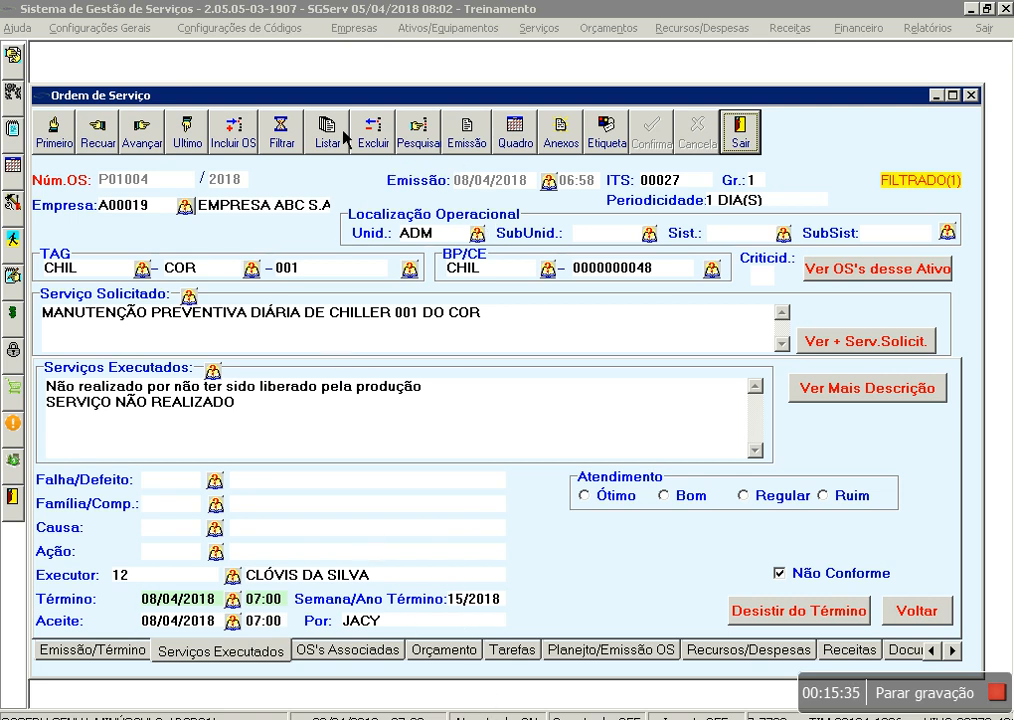
left_click(514, 654)
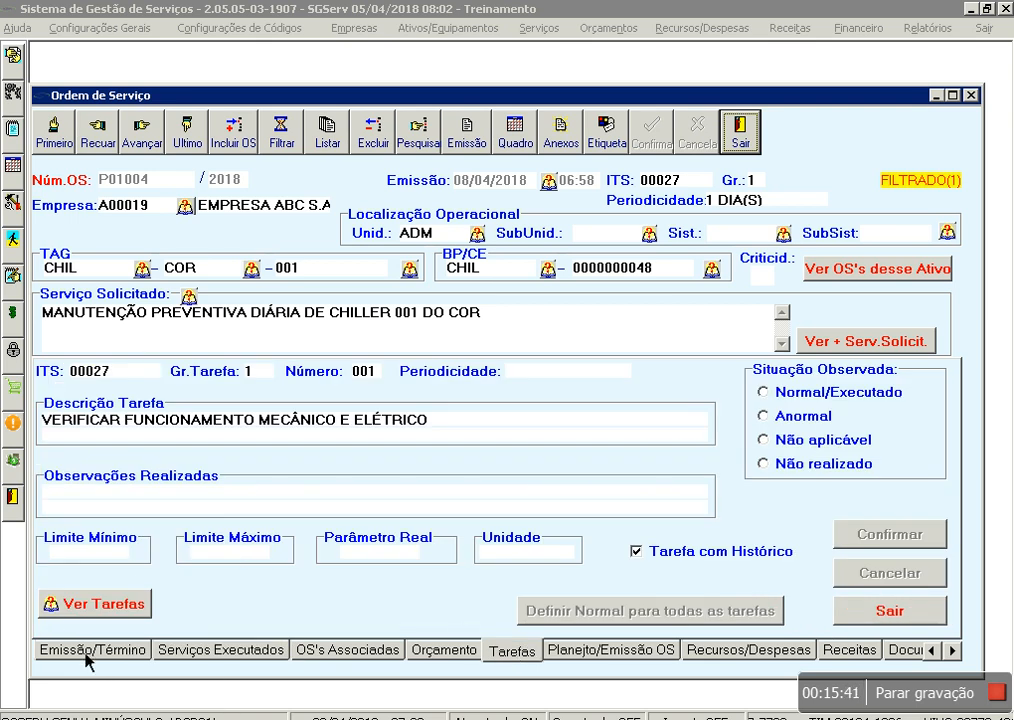
- Examine the full task list of the CHIL-COR-001 order, including limits and units, and close the order window
left_click(50, 608)
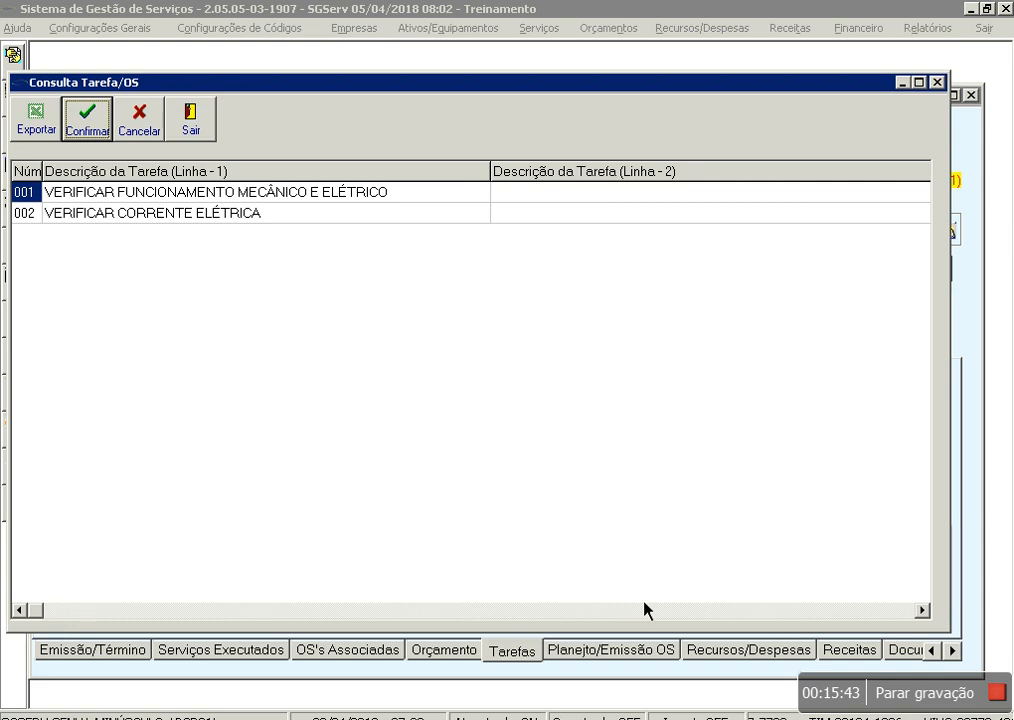
left_click(922, 610)
left_click(901, 613)
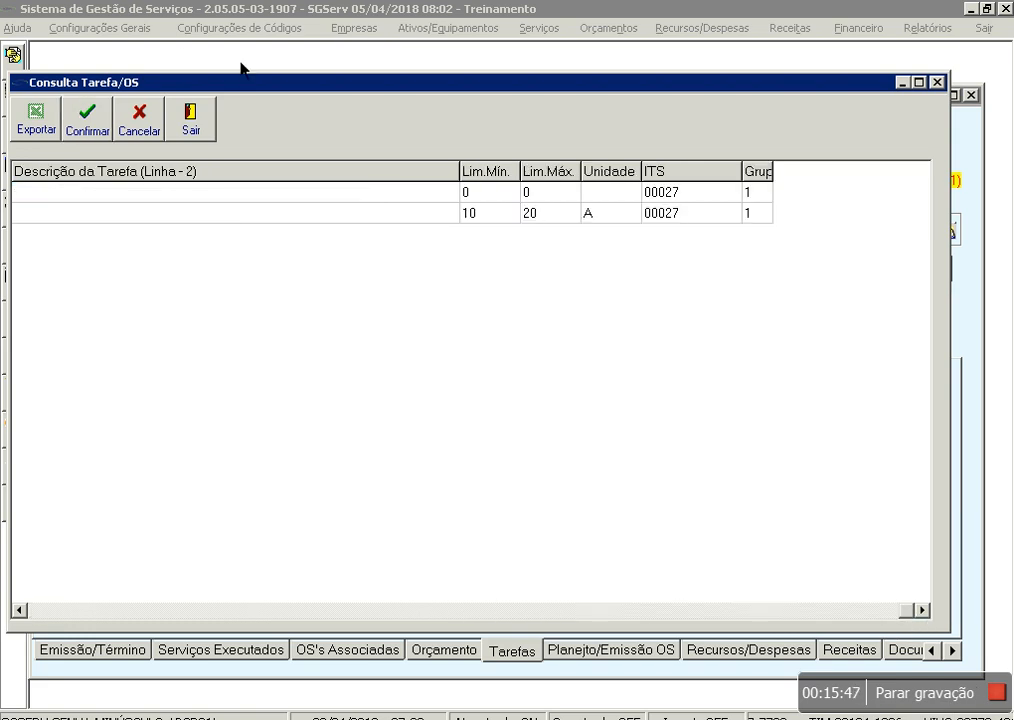
left_click(205, 116)
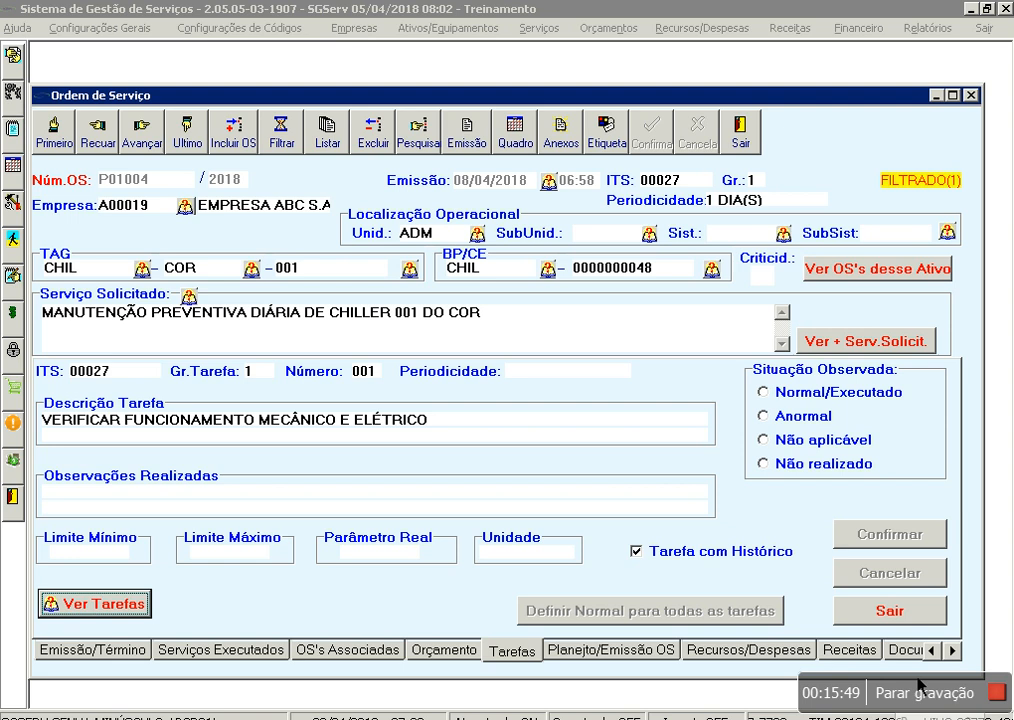
left_click(878, 605)
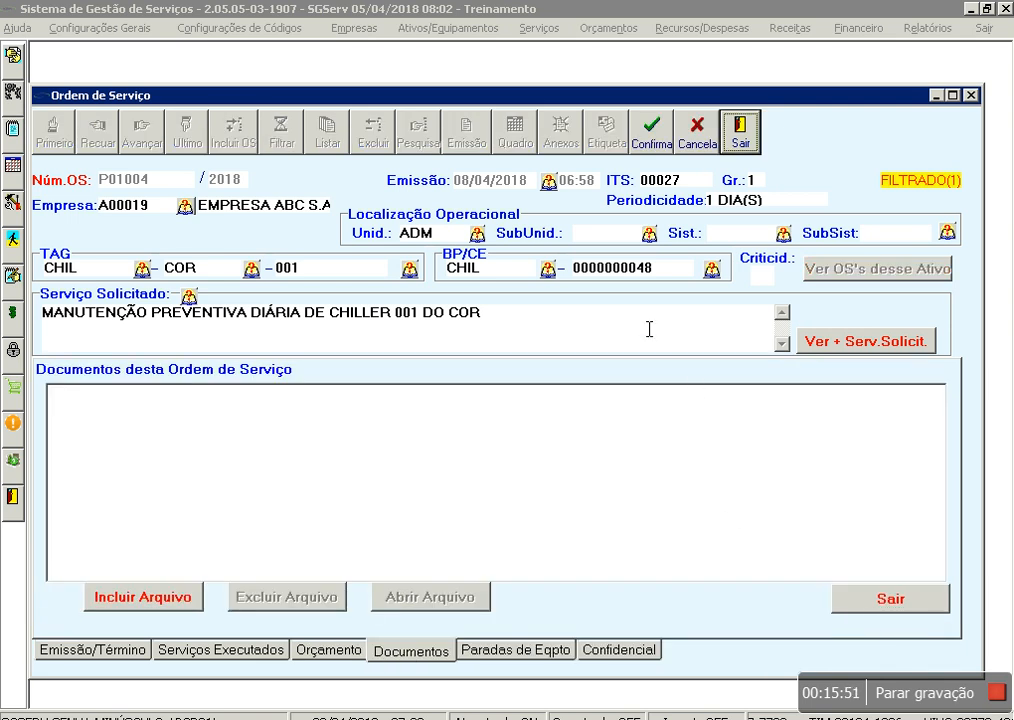
left_click(650, 140)
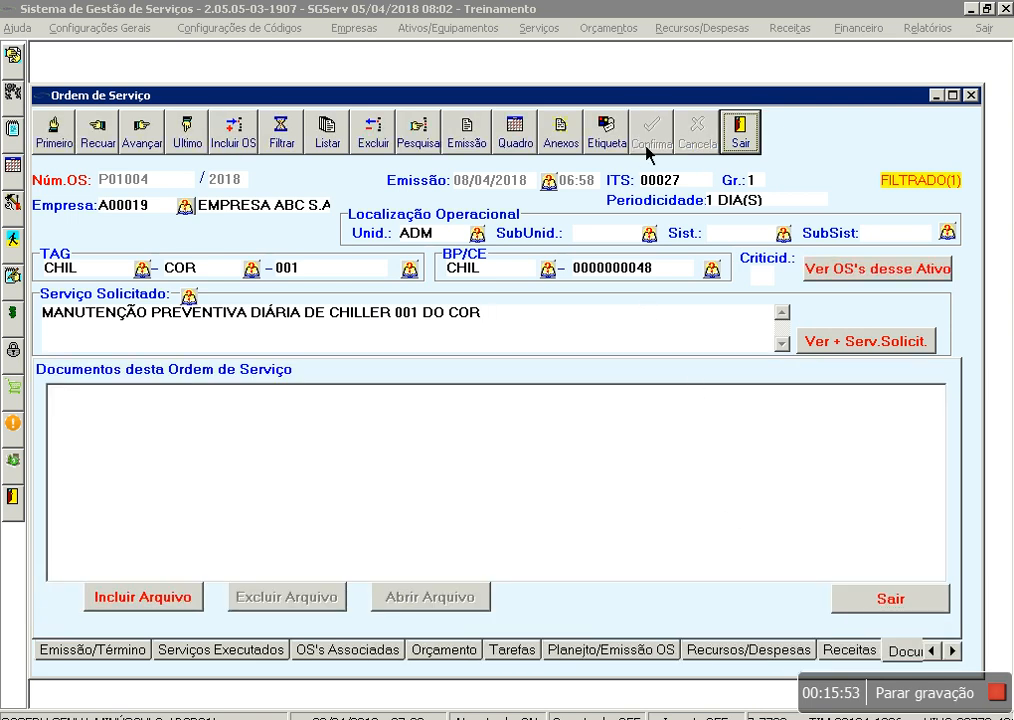
left_click(513, 651)
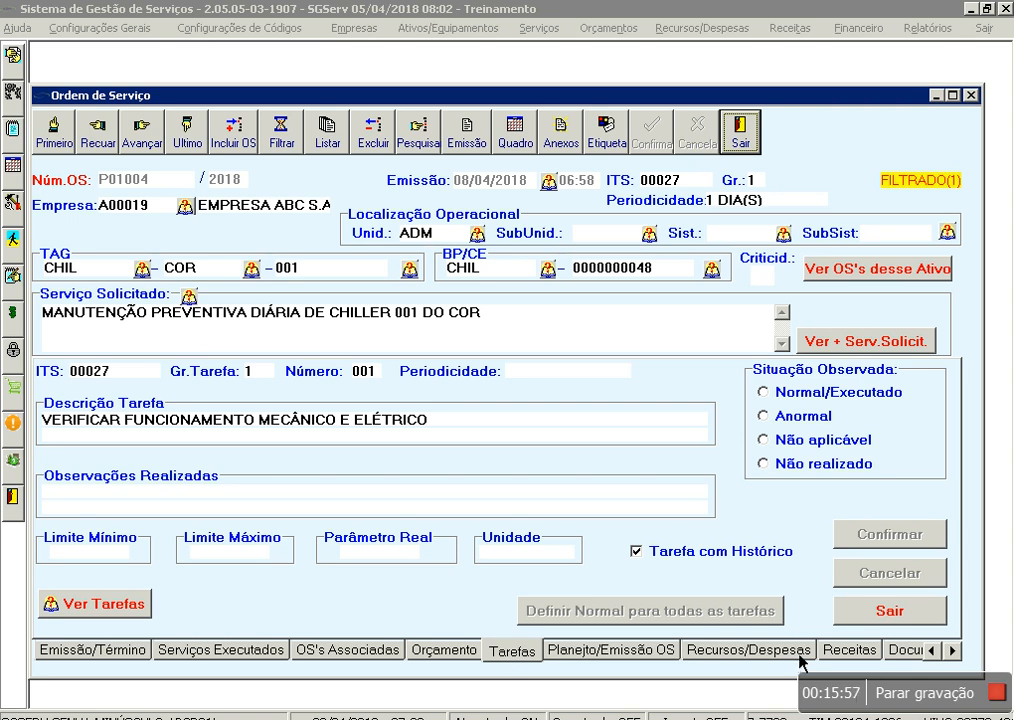
left_click(925, 608)
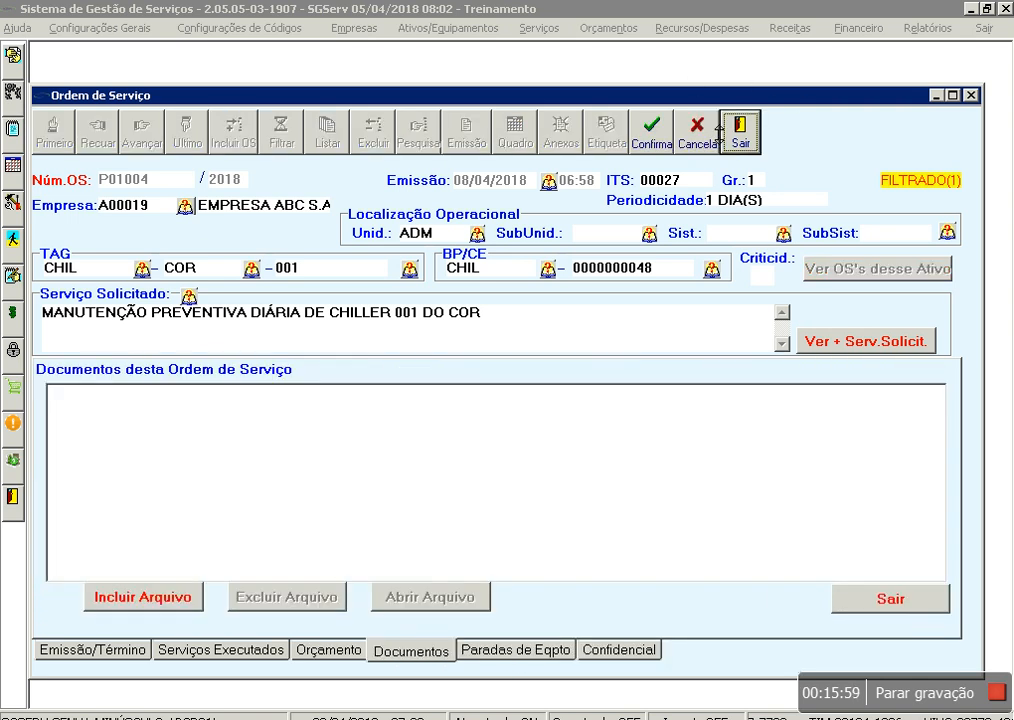
left_click(755, 149)
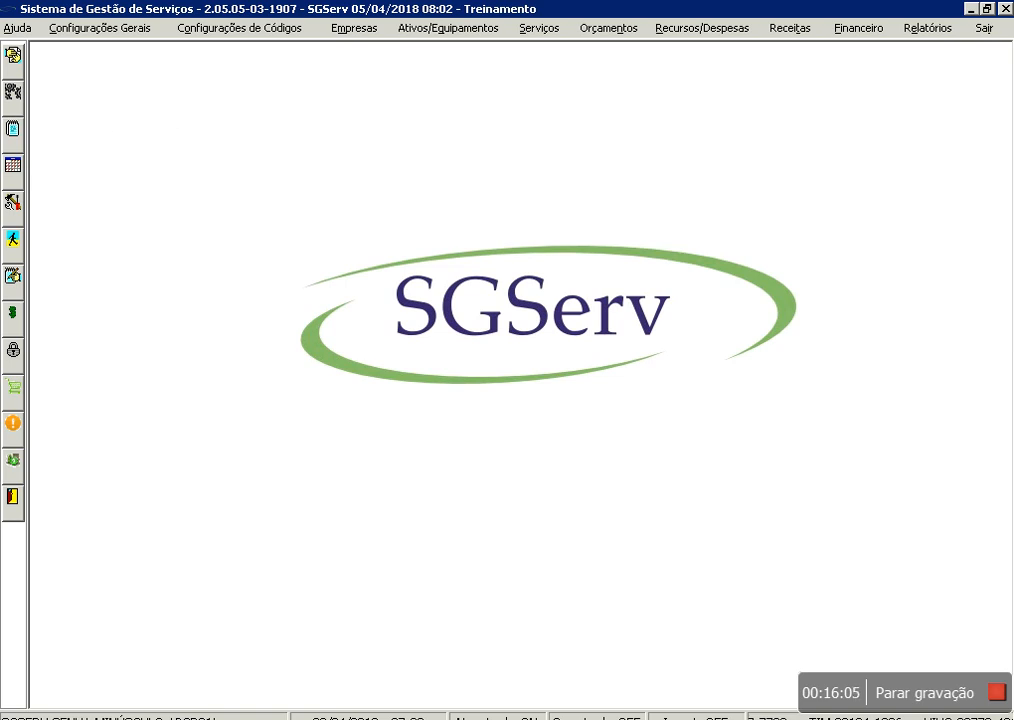
- Filter the pending services without Não Sistemáticas and Com OS's Emitidas, and list the systematic services still without issued orders
left_click(13, 130)
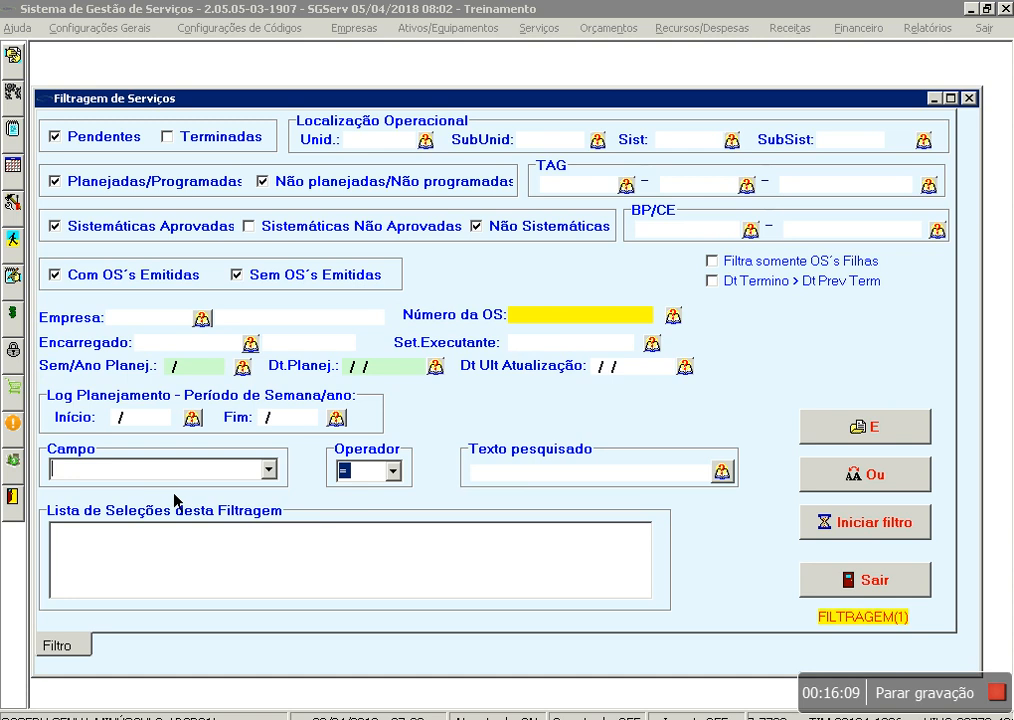
left_click(554, 243)
left_click(552, 245)
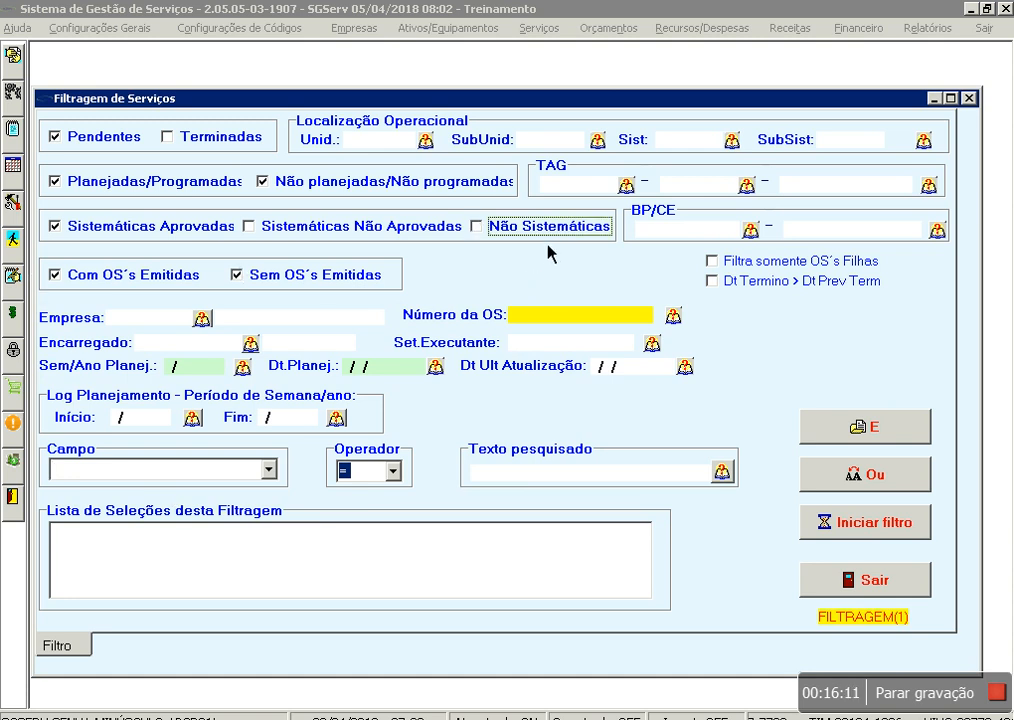
left_click(190, 288)
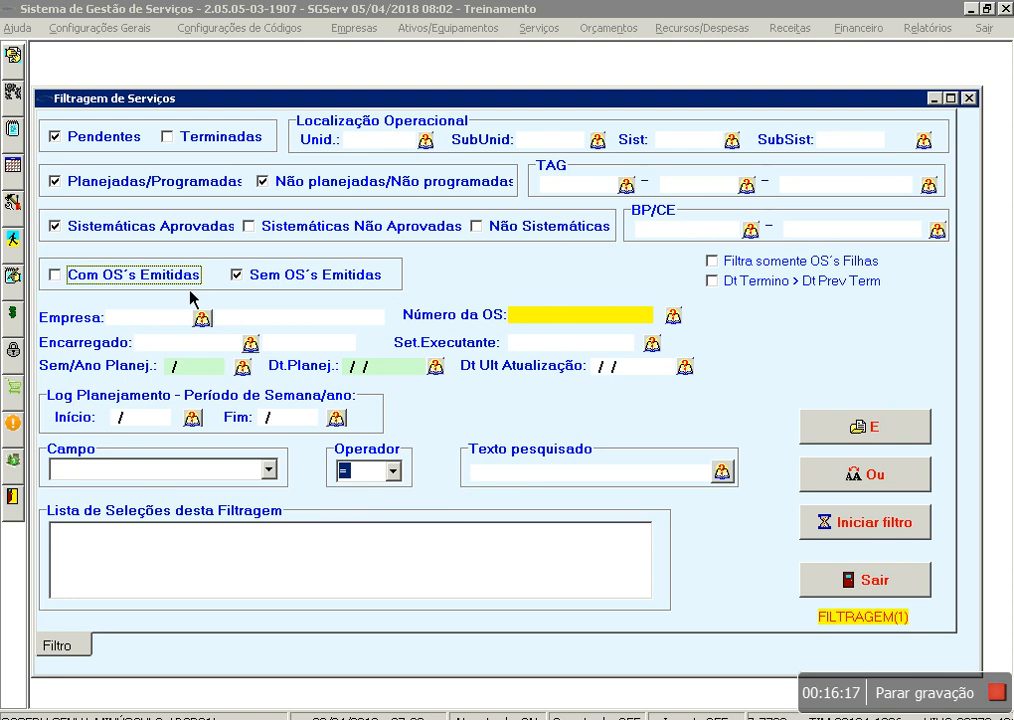
left_click(896, 525)
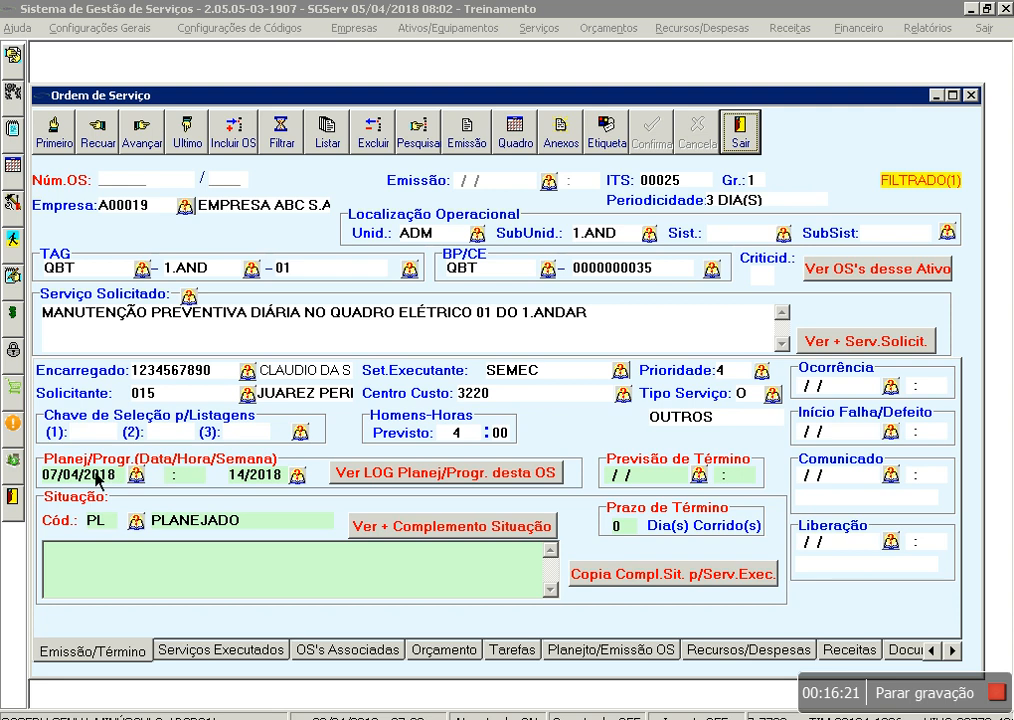
left_click(327, 135)
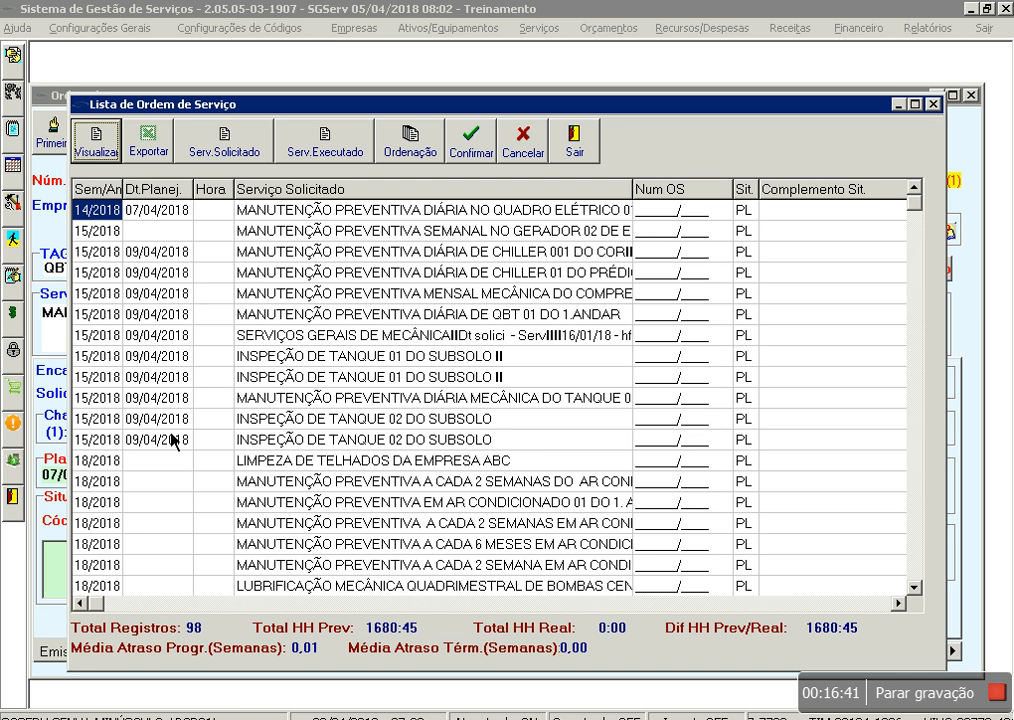
left_click(469, 141)
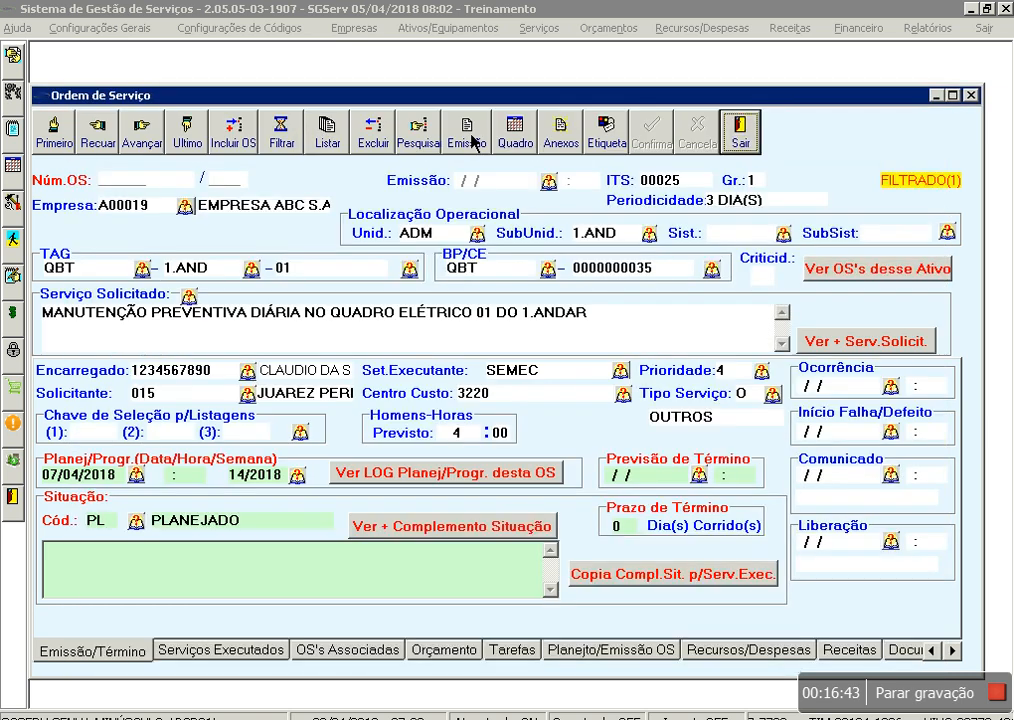
- Refilter the services by Dt.Planej. 09/04/2018 and review the resulting service order list
left_click(275, 140)
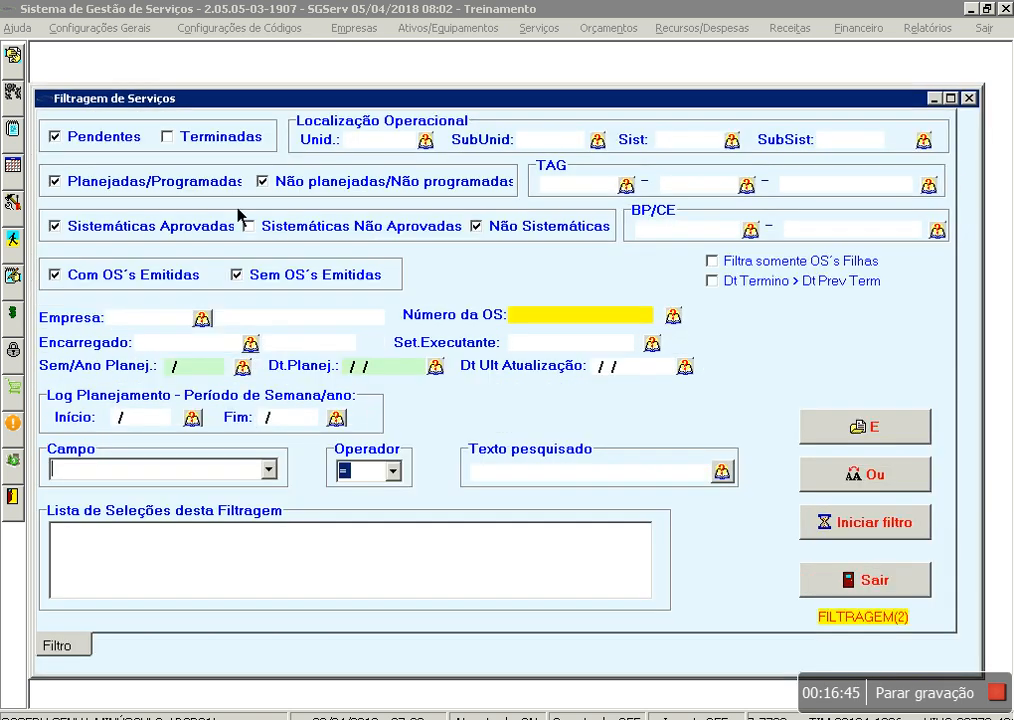
left_click(436, 367)
left_click(444, 391)
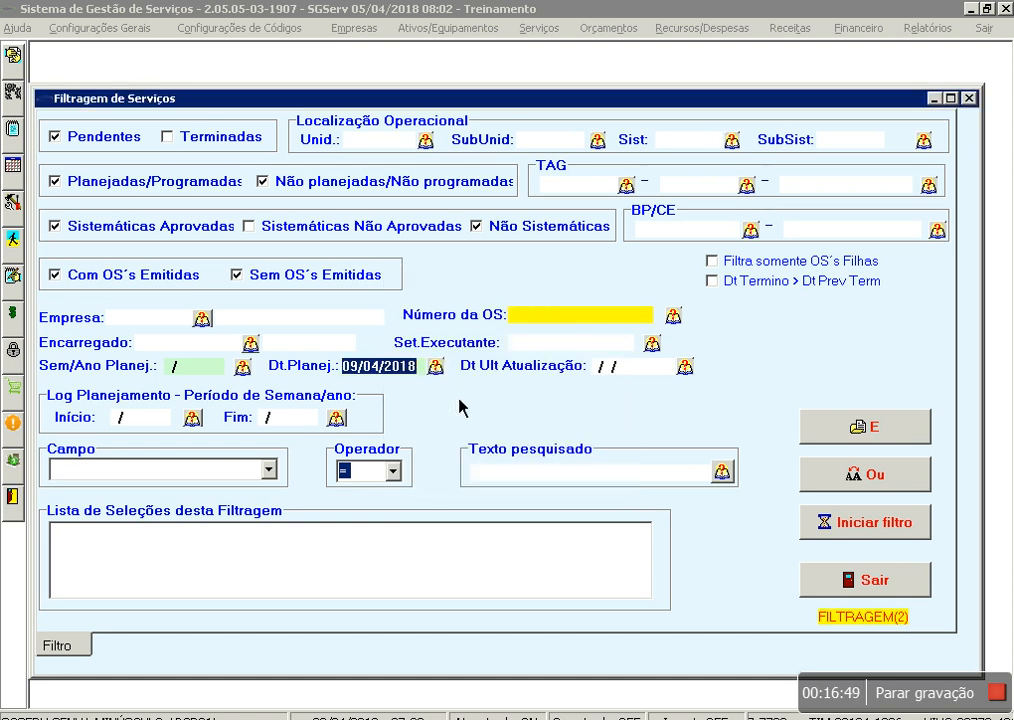
left_click(914, 532)
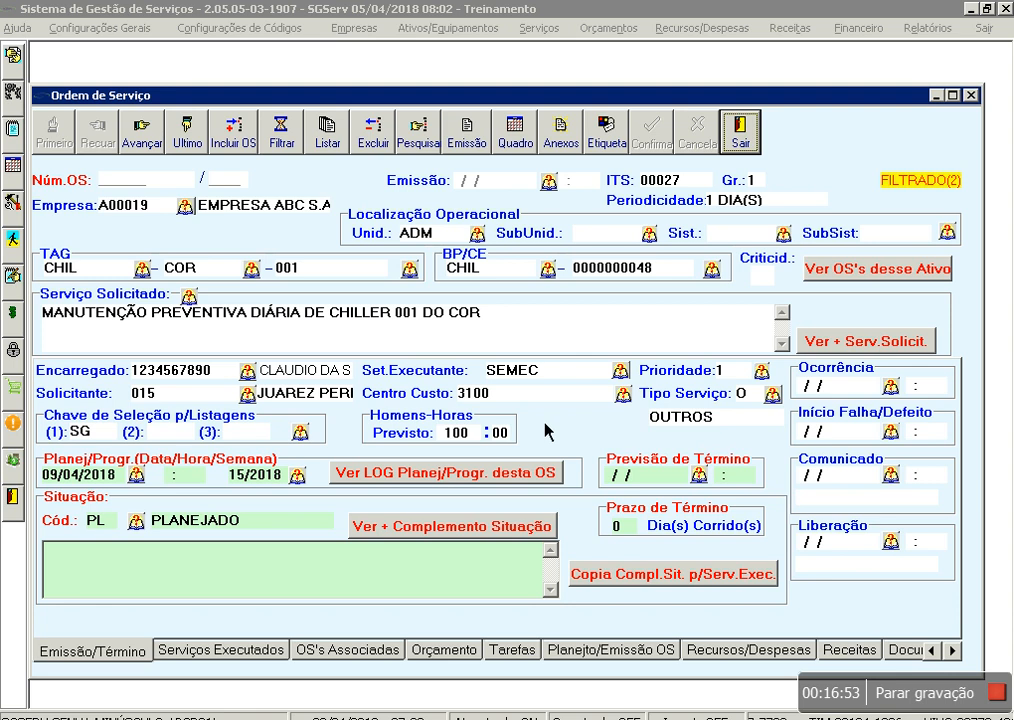
left_click(326, 133)
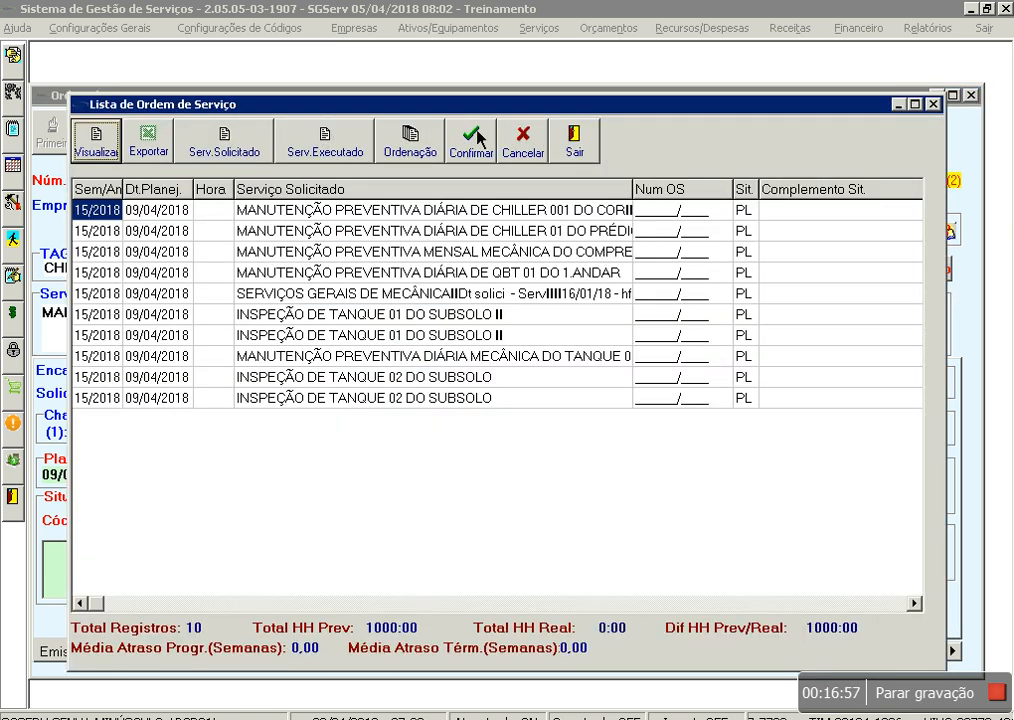
left_click(476, 135)
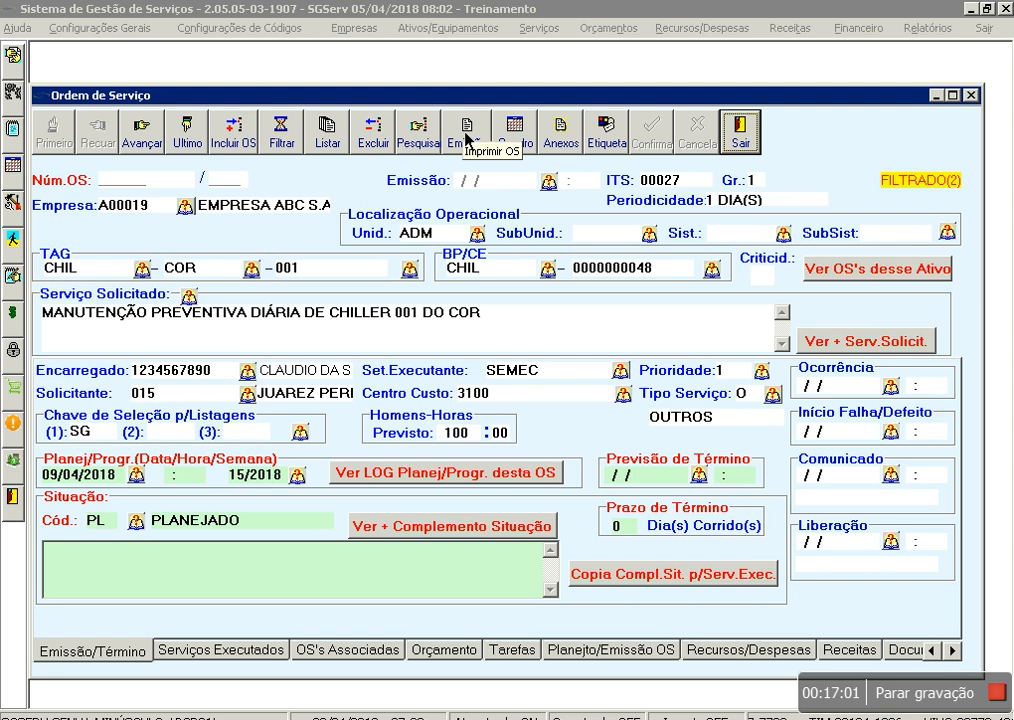
- Issue the filtered systematic service orders for planned weeks 15/2018 to 15/2018 and close the order window
left_click(668, 657)
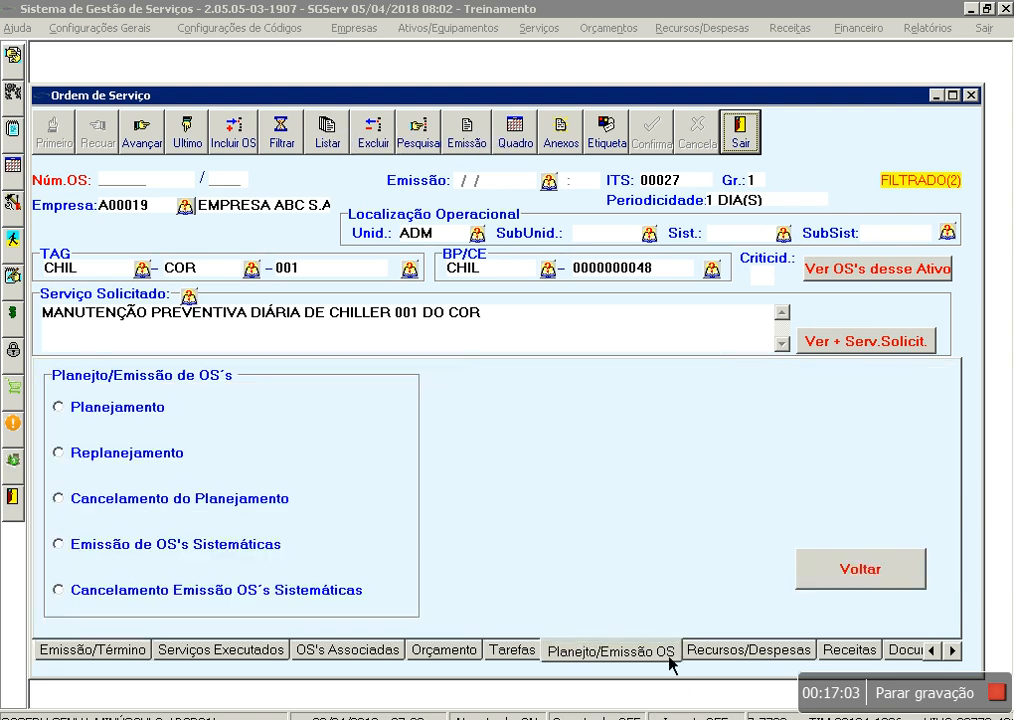
left_click(255, 552)
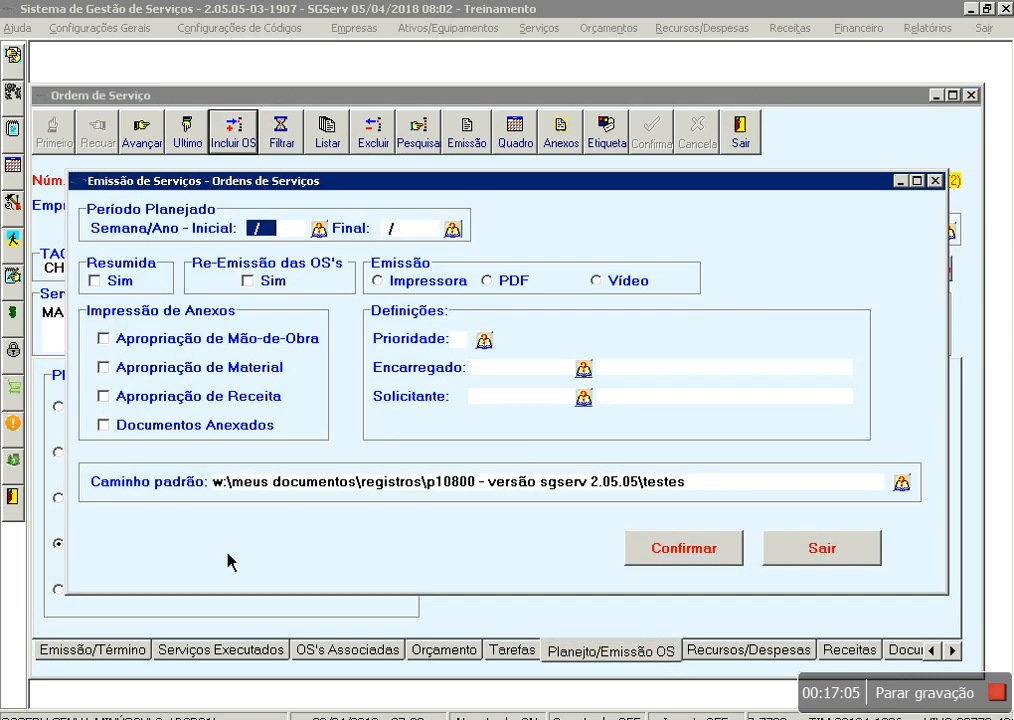
left_click(318, 228)
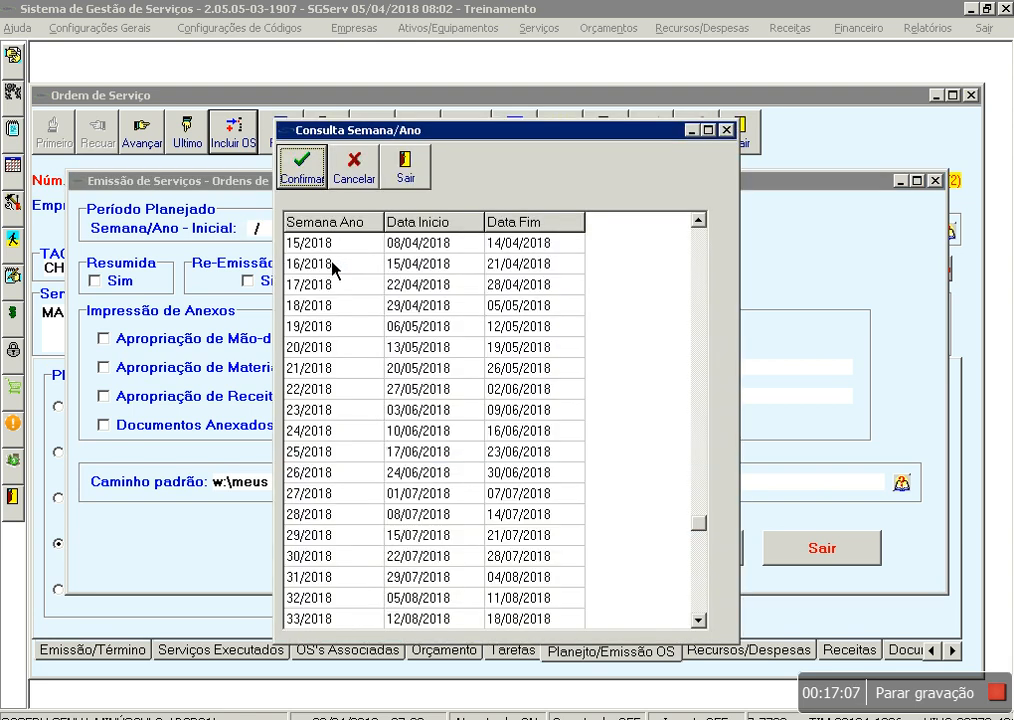
key("Return")
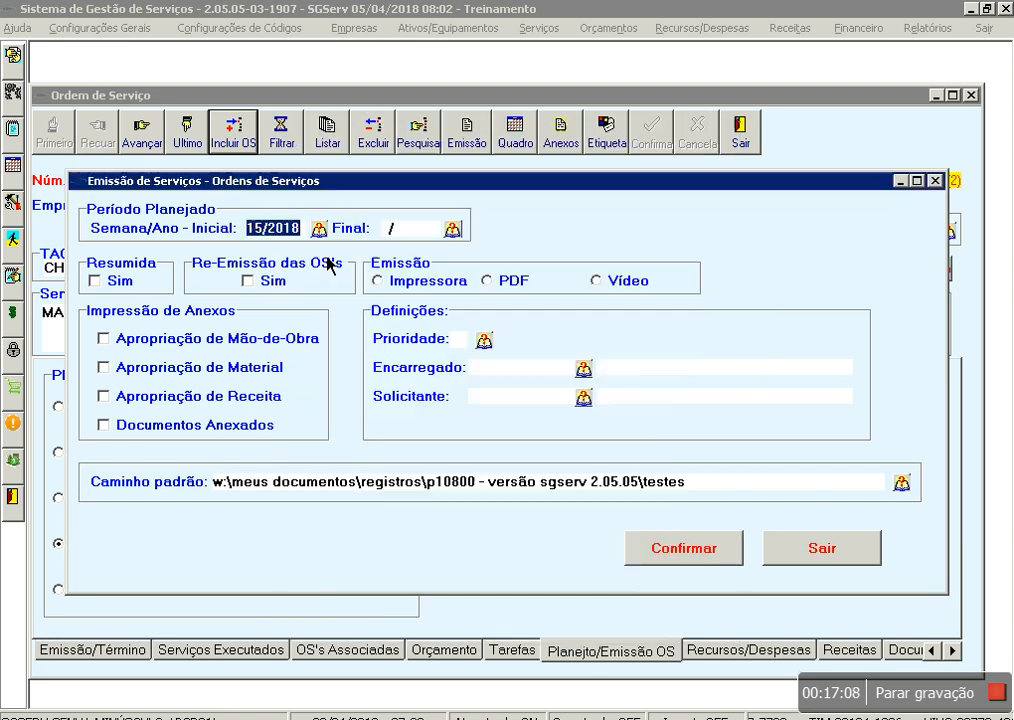
left_click(453, 228)
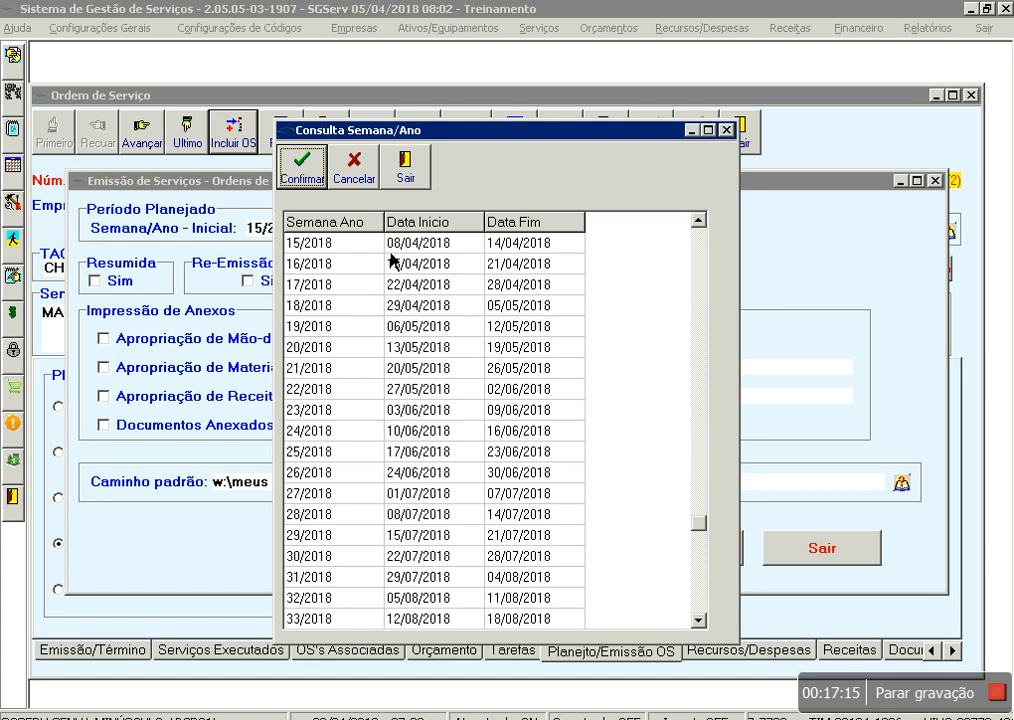
double_click(309, 246)
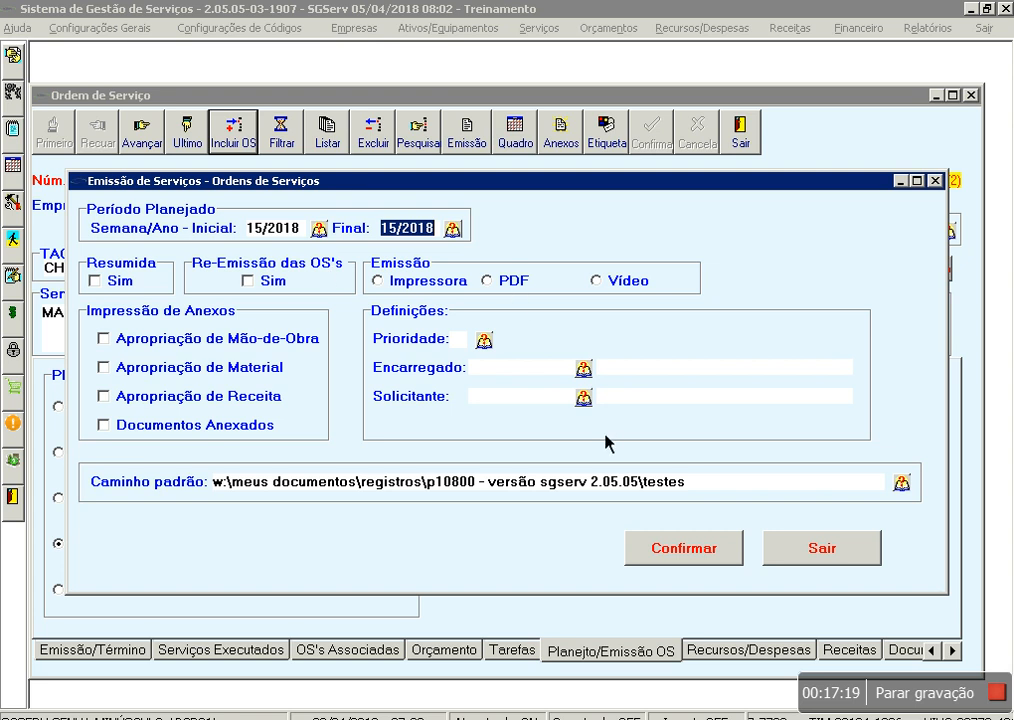
left_click(693, 556)
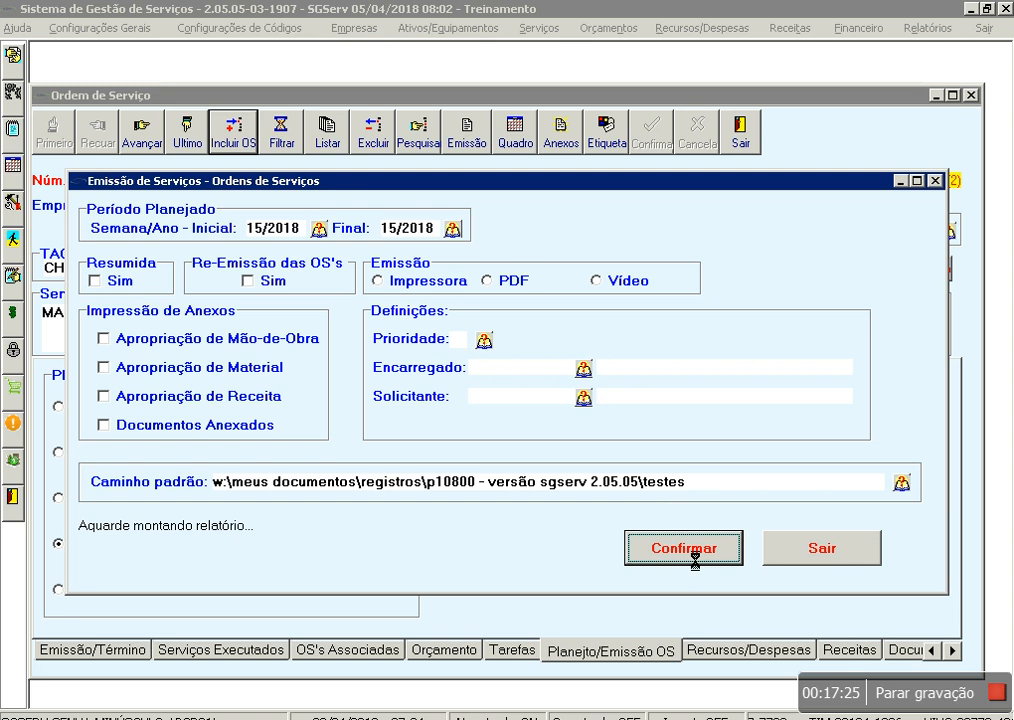
key("Return")
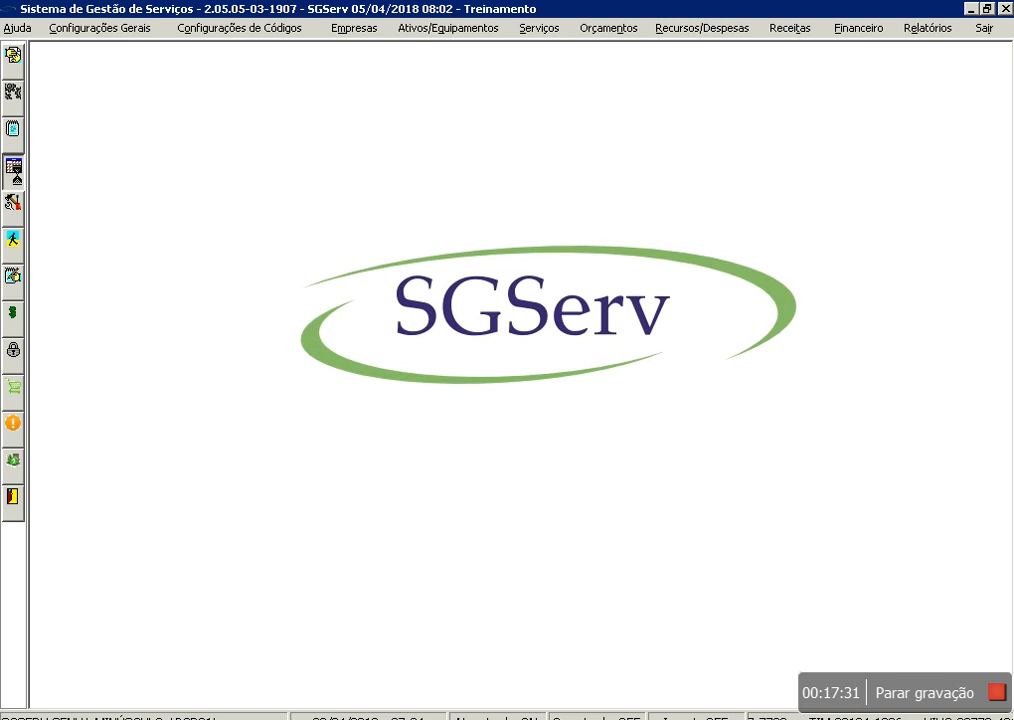
- Filter the pending orders by Dt.Planej. 09/04/2018, excluding Não Sistemáticas, and list the issued service orders
left_click(13, 132)
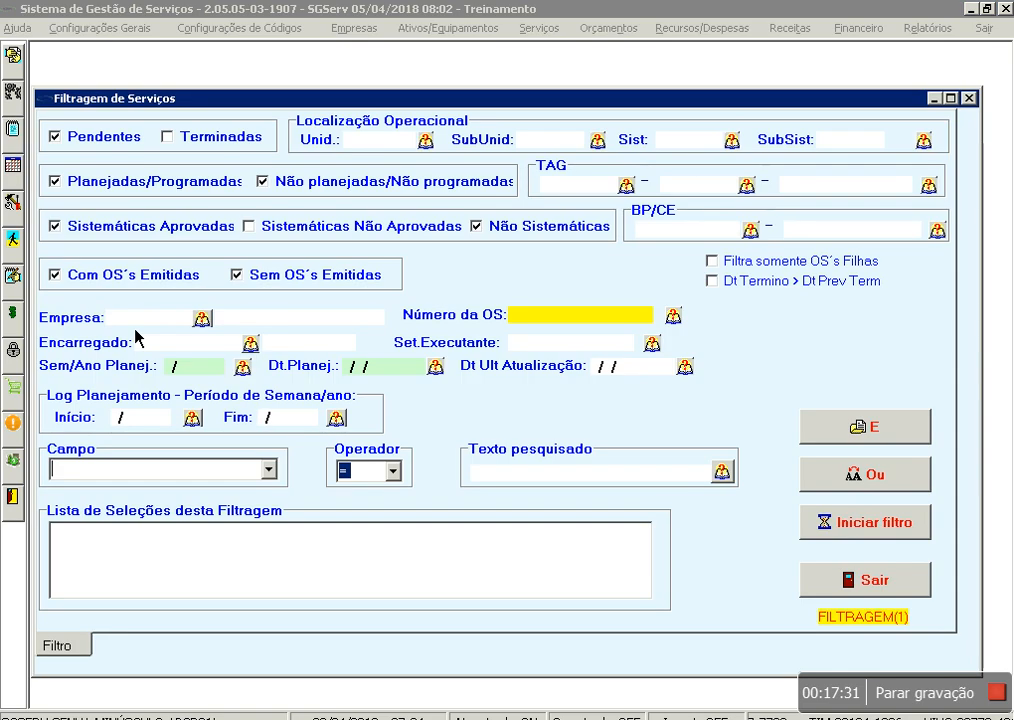
left_click(438, 369)
left_click(444, 391)
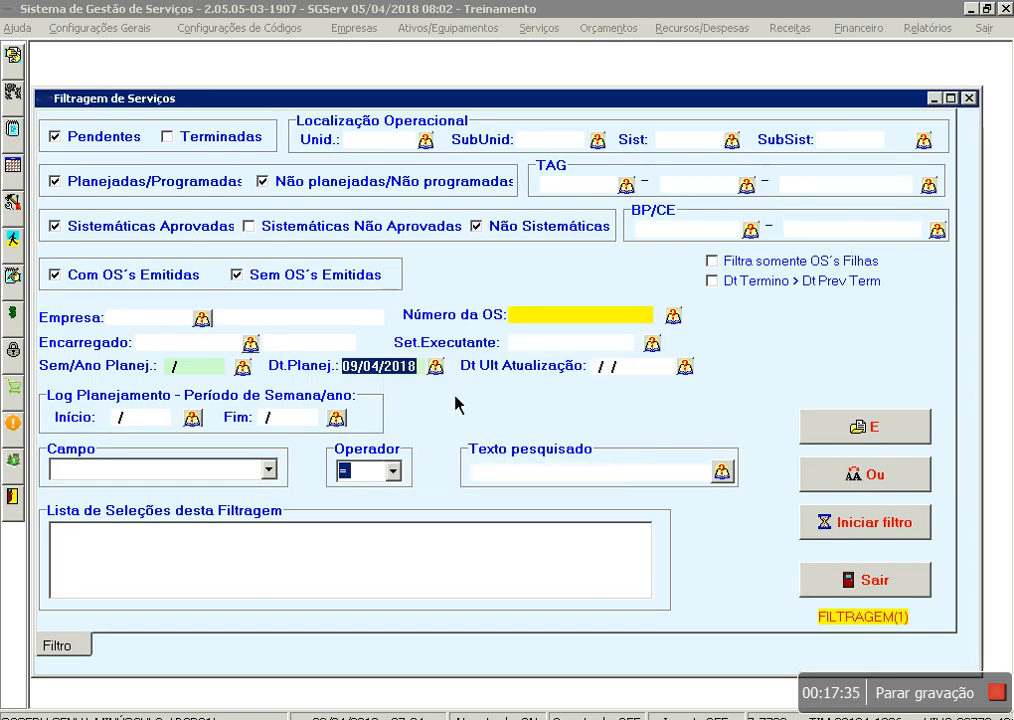
left_click(518, 227)
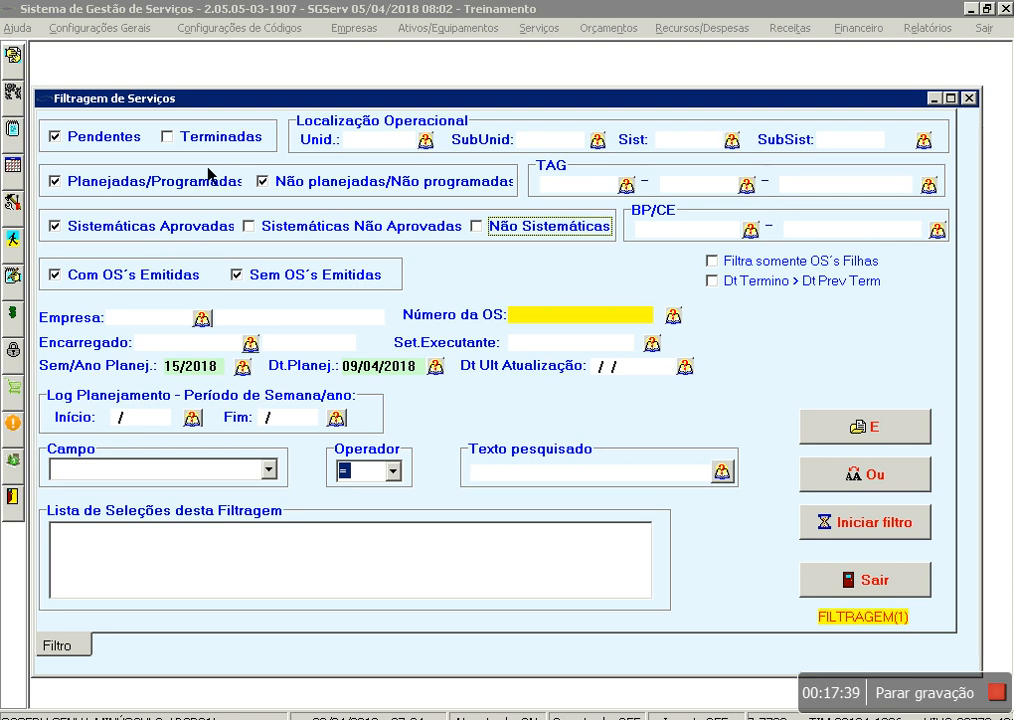
left_click(815, 523)
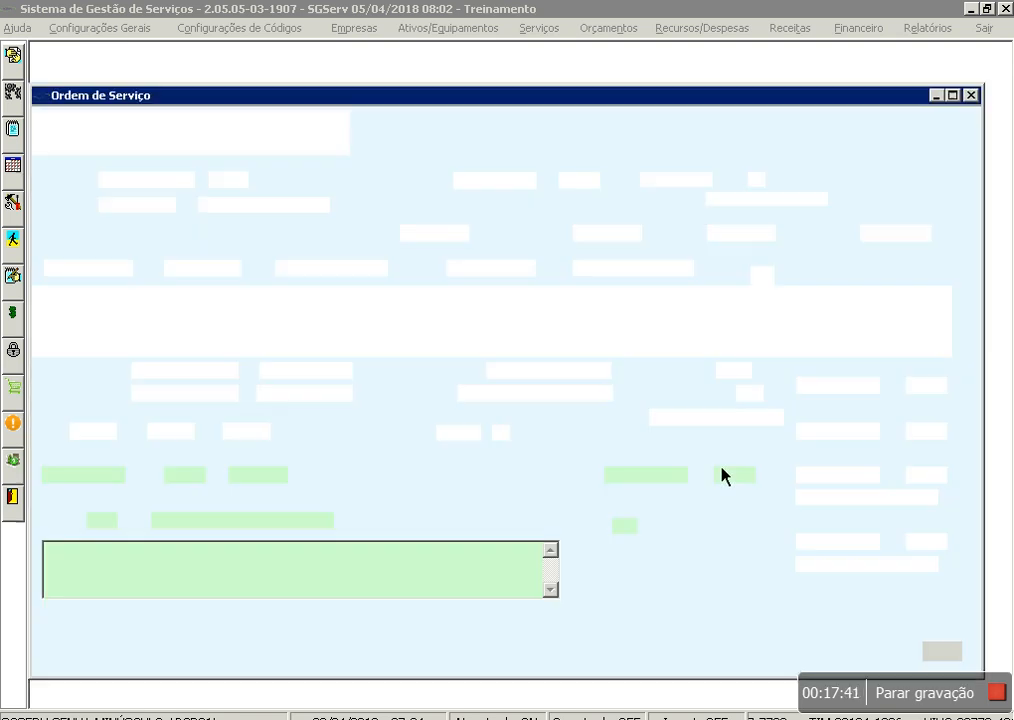
left_click(328, 137)
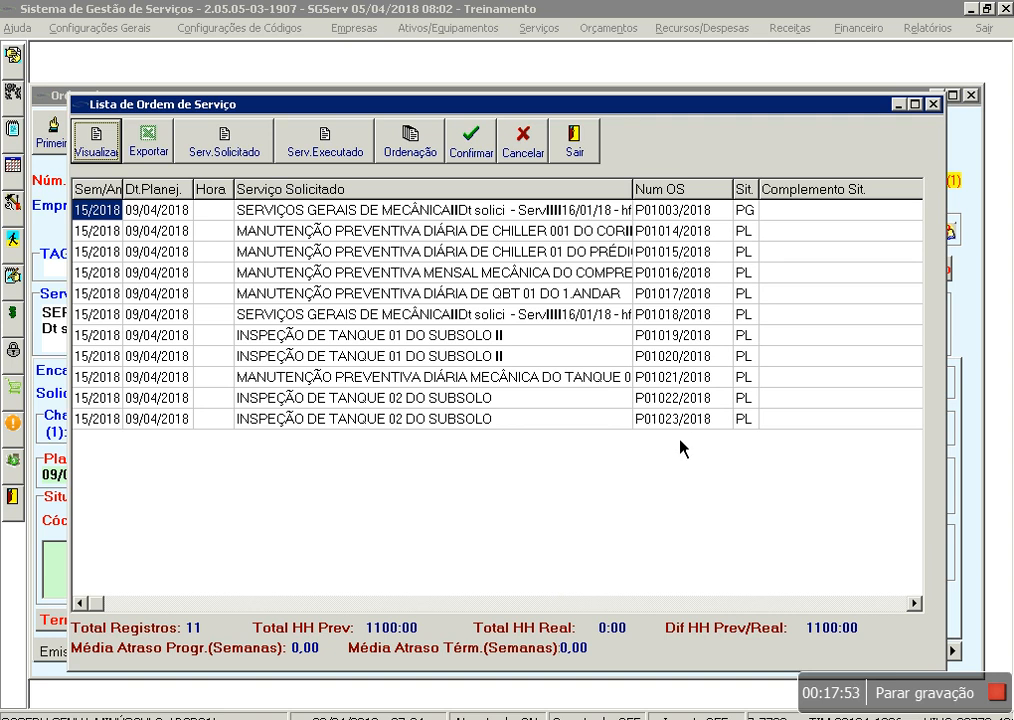
left_click(490, 156)
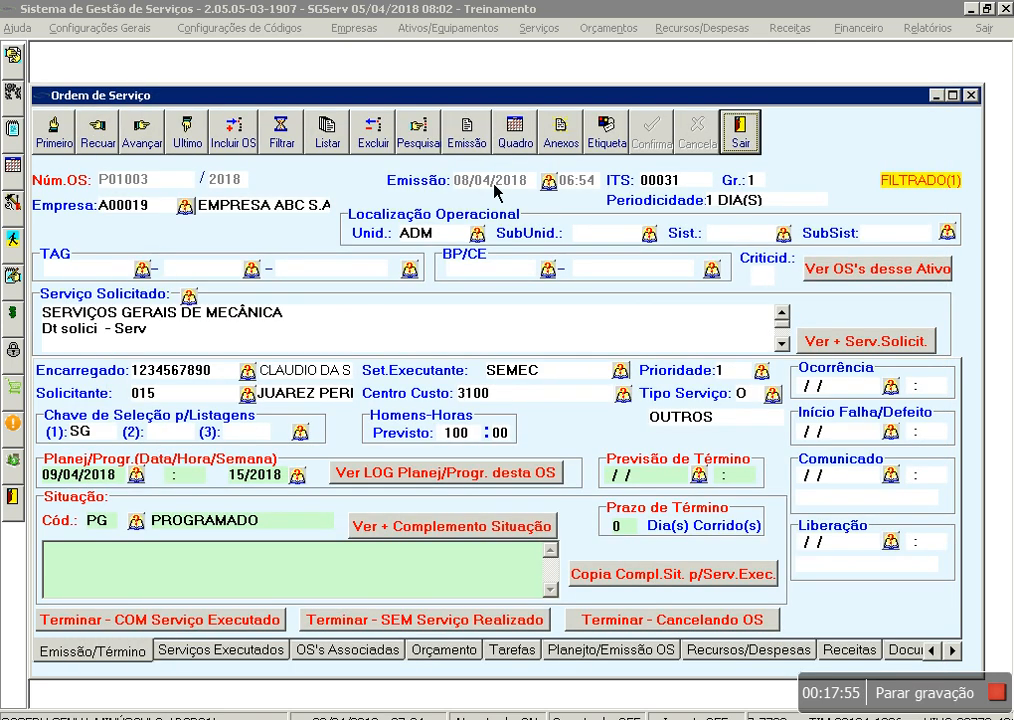
- Start terminating the order by cancellation and set the observed situation of all its tasks to Não aplicável
left_click(609, 626)
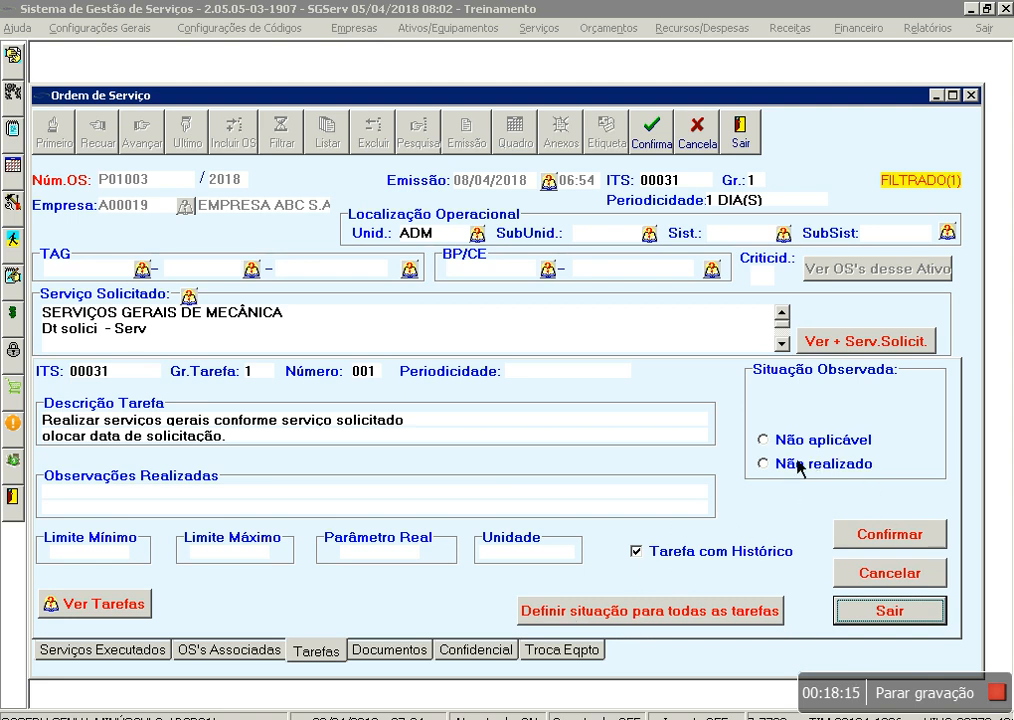
left_click(822, 440)
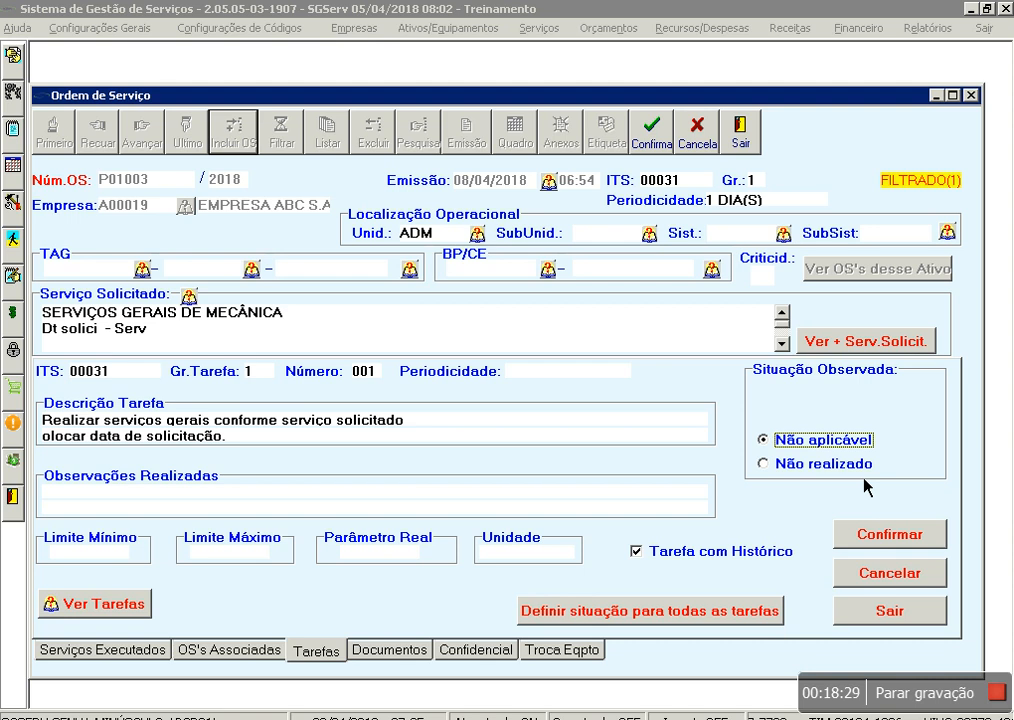
left_click(626, 621)
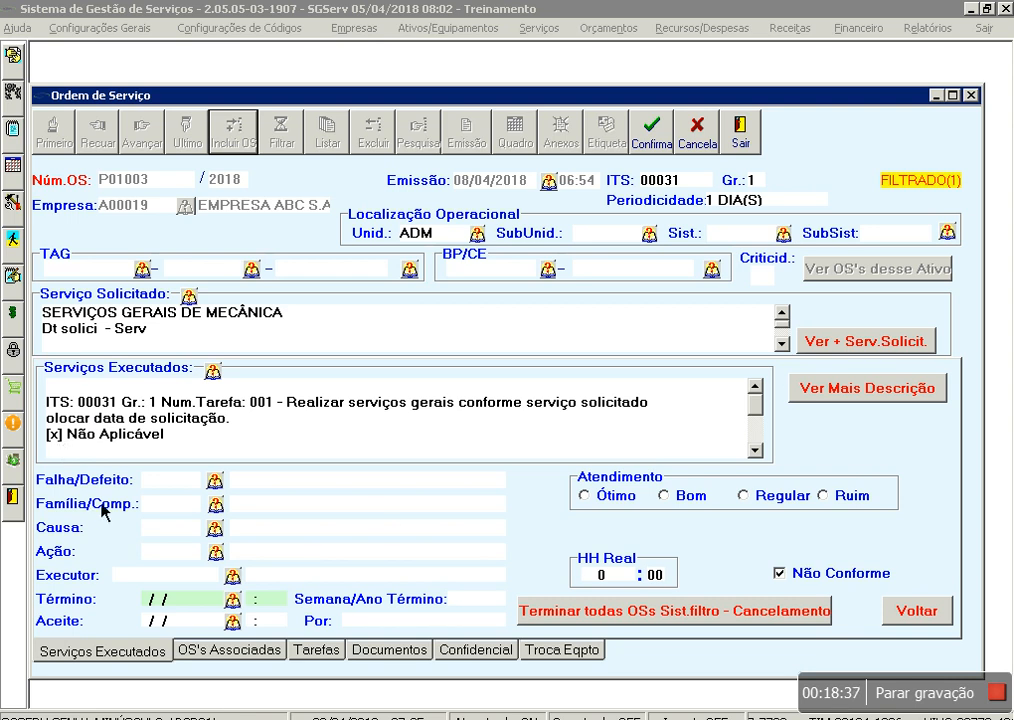
- Select the executor, set Término and Aceite to 08/04/2018 07:00, and enter the name of the person accepting the service
left_click(245, 580)
double_click(588, 292)
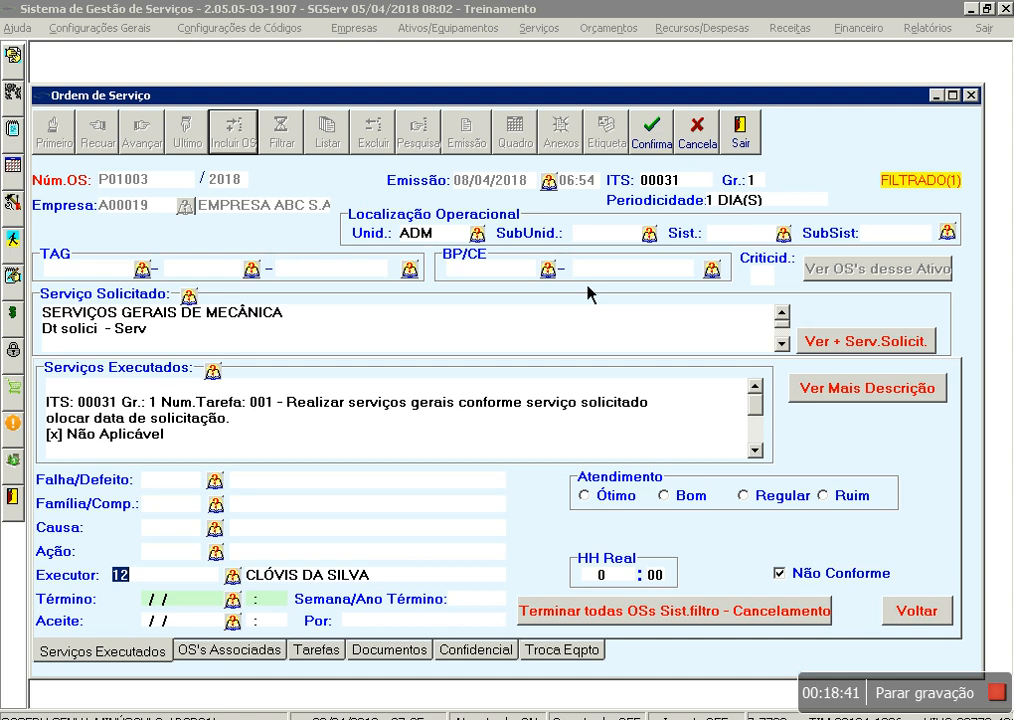
left_click(232, 600)
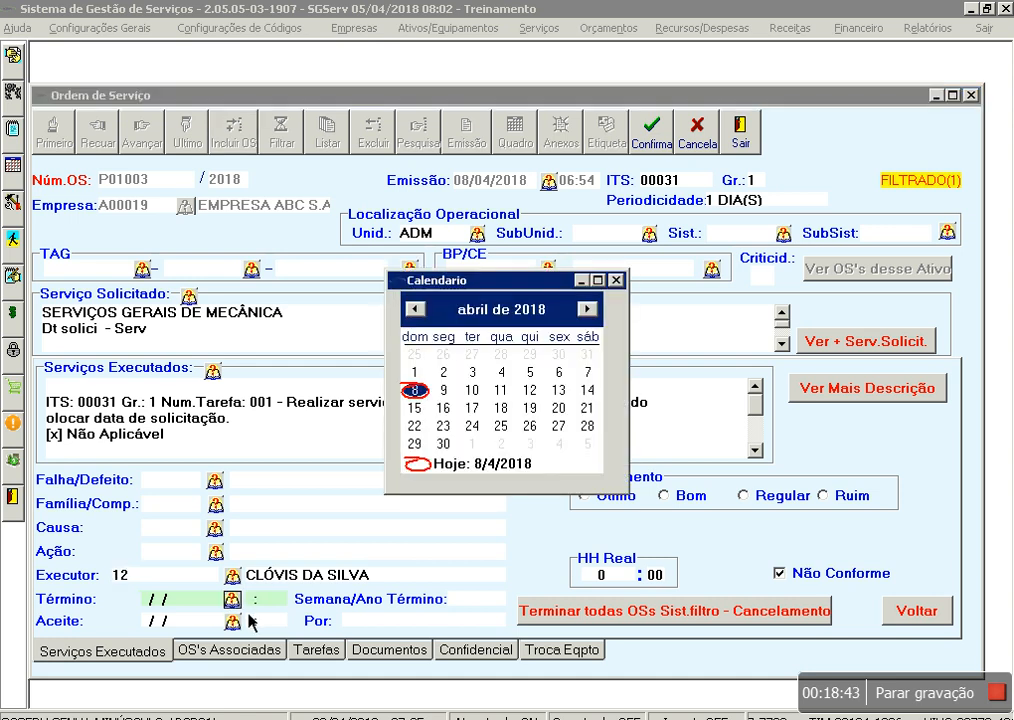
double_click(415, 390)
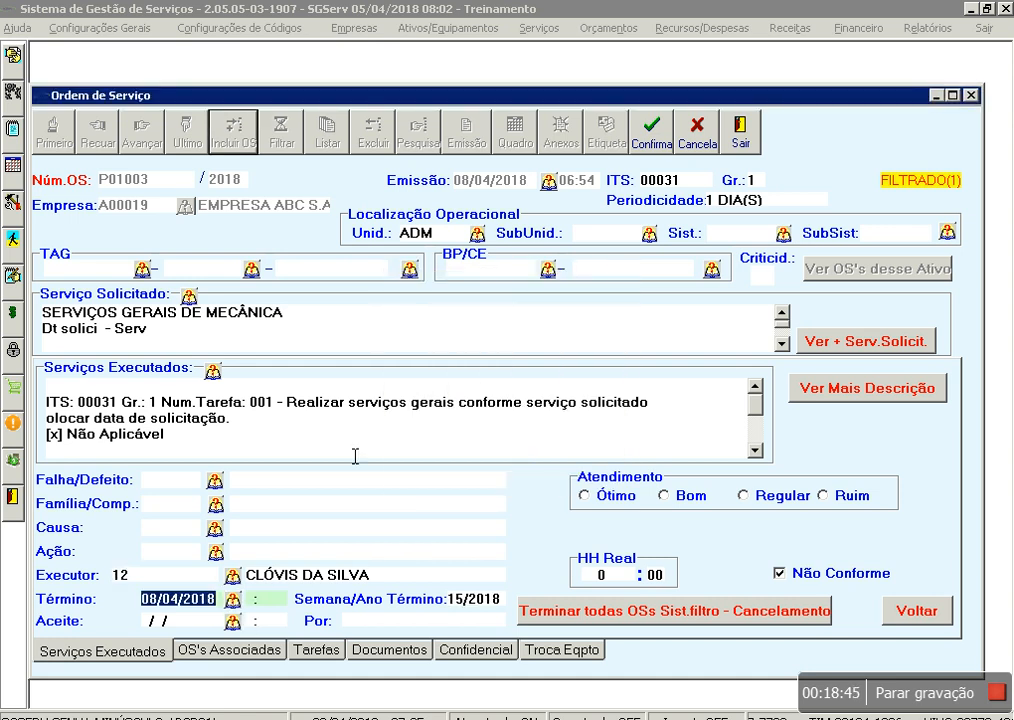
key("Tab")
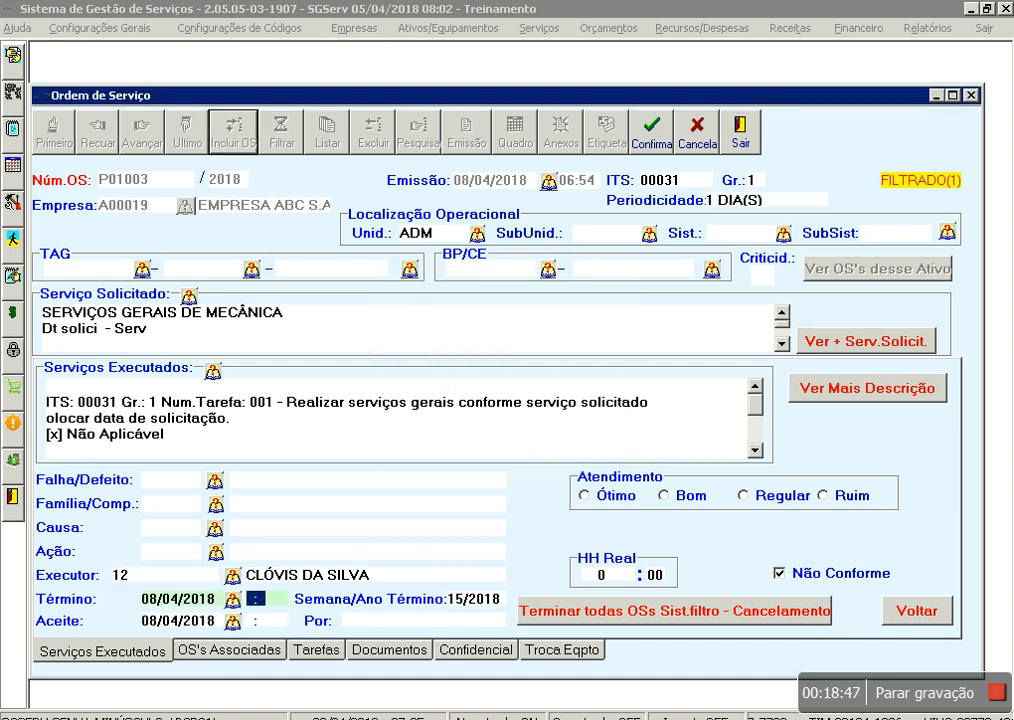
type("0700")
key("Tab")
key("Tab")
key("Tab")
type("JACY")
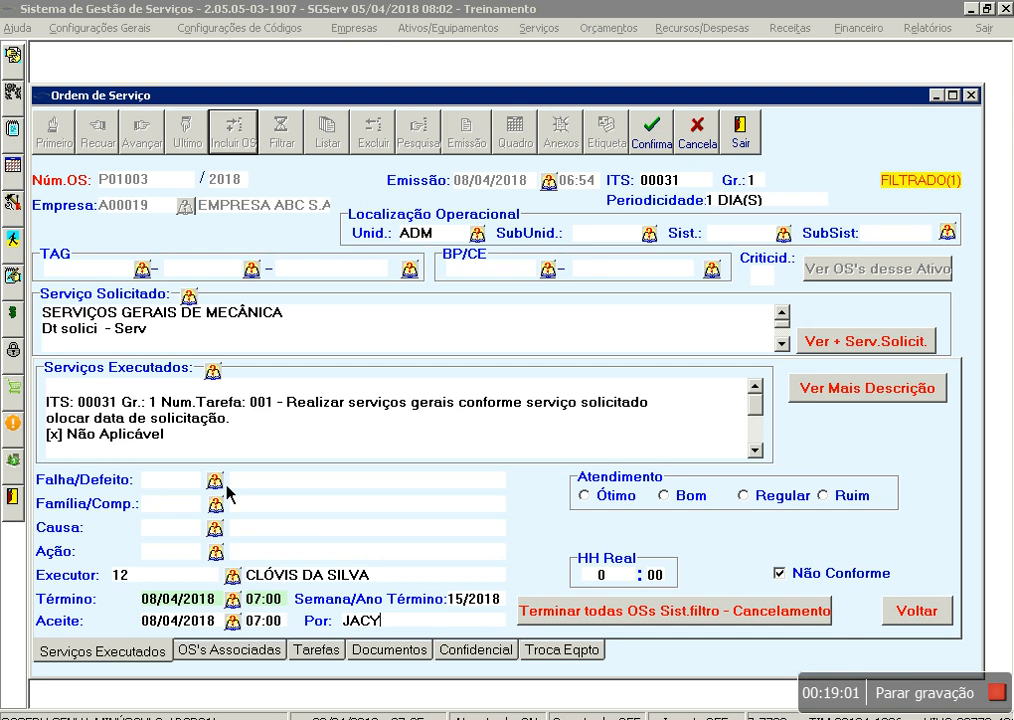
- Terminate all filtered systematic orders by cancellation and open a new service filter
left_click(634, 624)
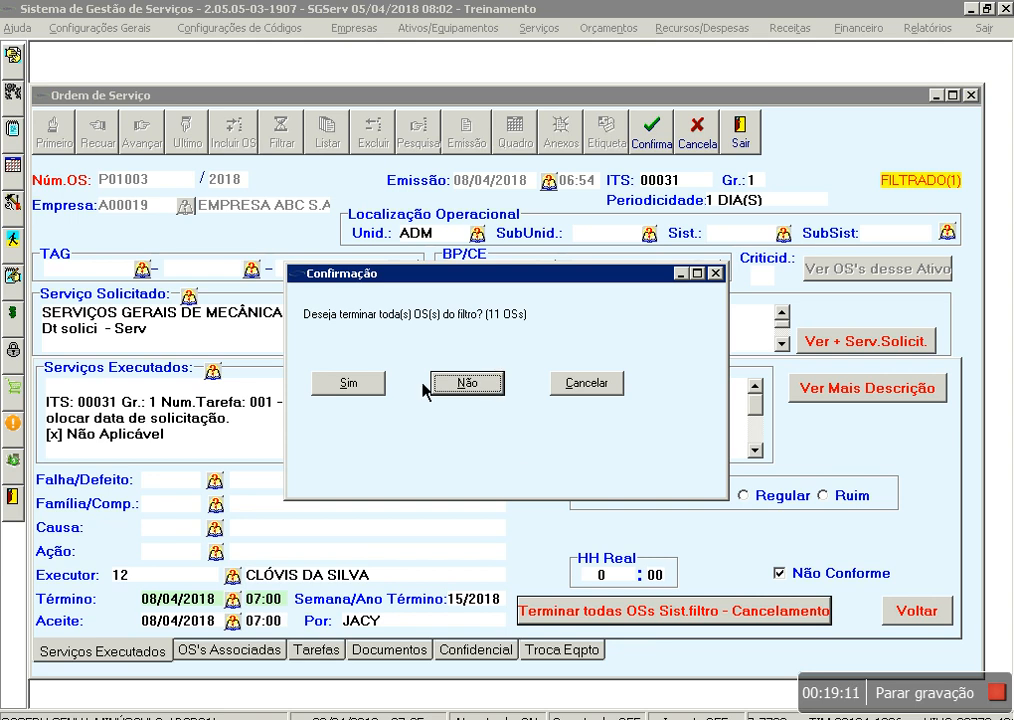
left_click(348, 382)
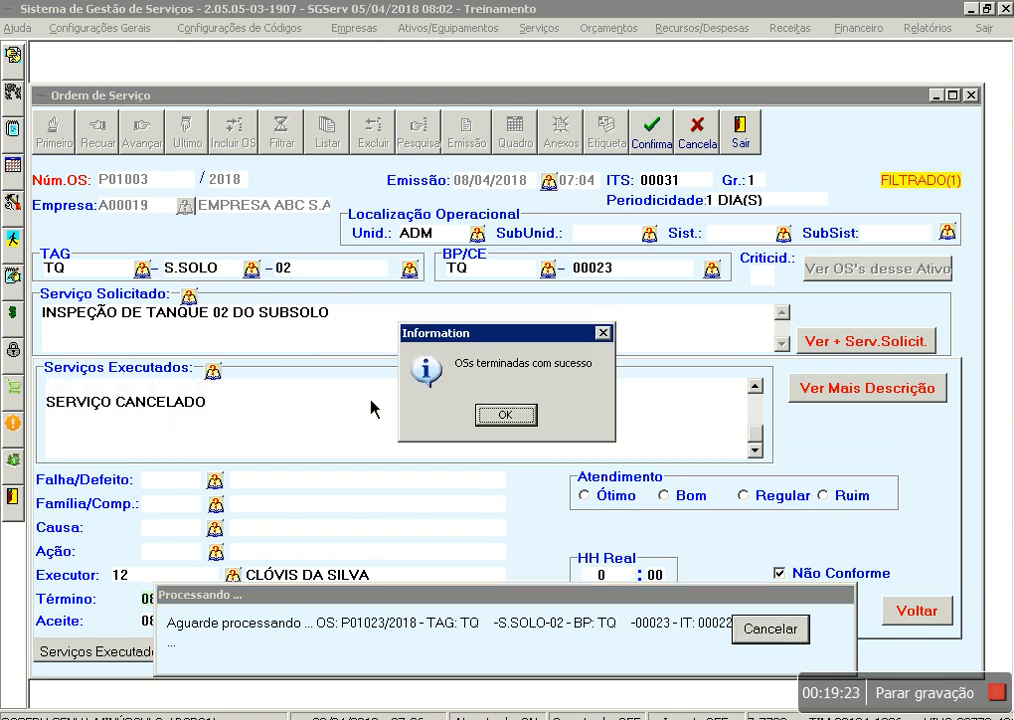
left_click(506, 416)
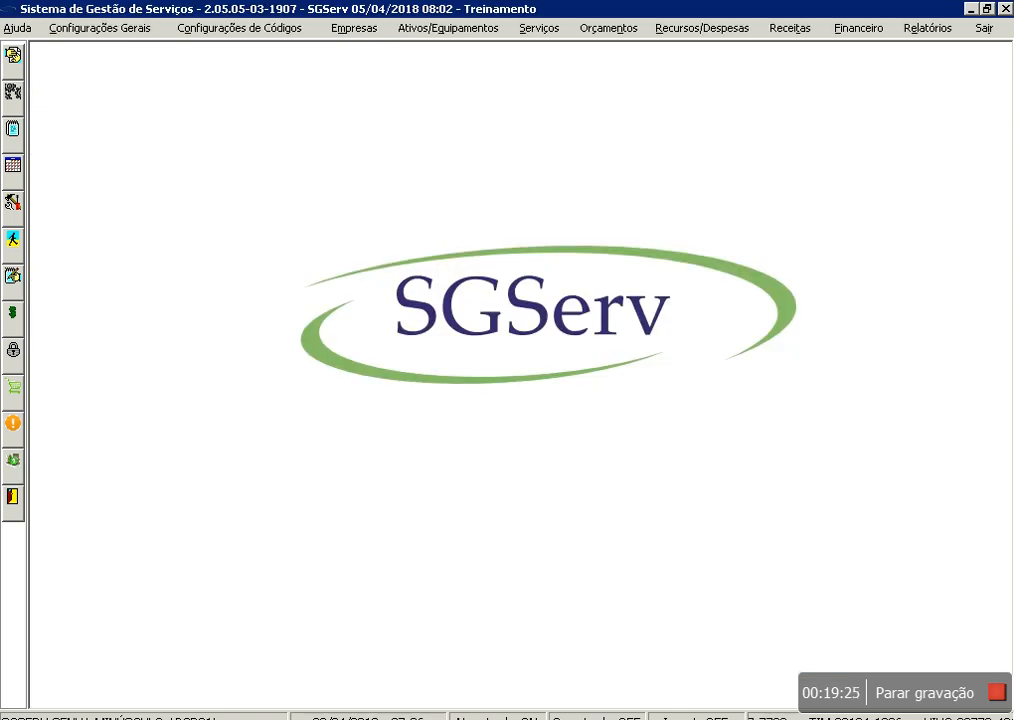
left_click(15, 132)
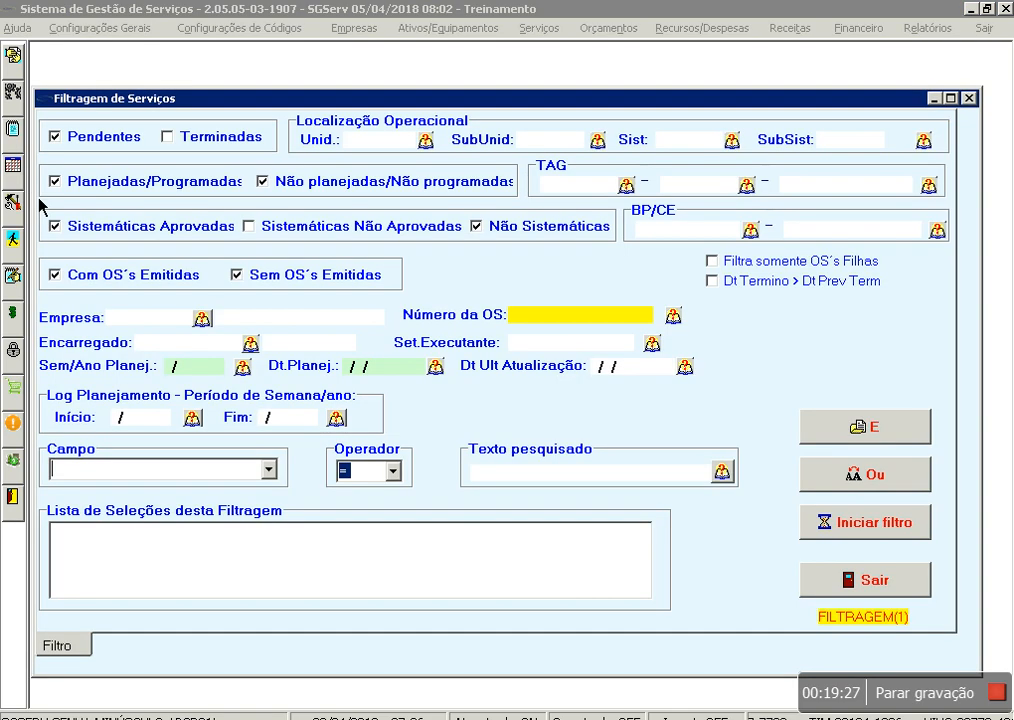
left_click(435, 366)
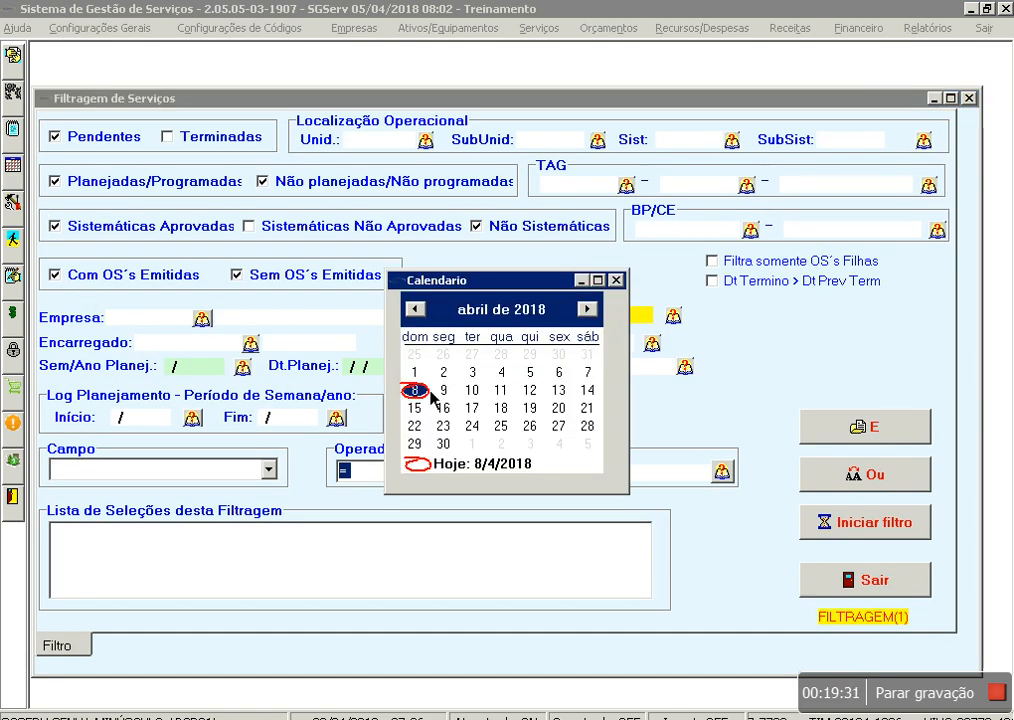
left_click(421, 397)
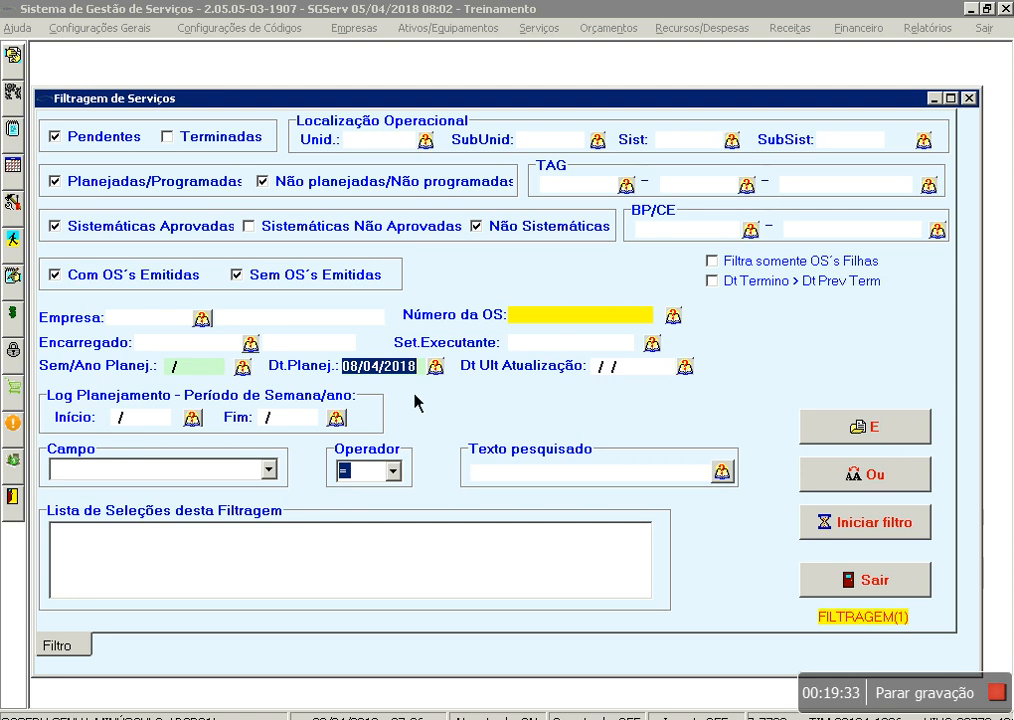
key("Delete")
- Restrict the filter to Terminadas and add the criterion Data de término = 08/04/2018 joined with E
left_click(126, 139)
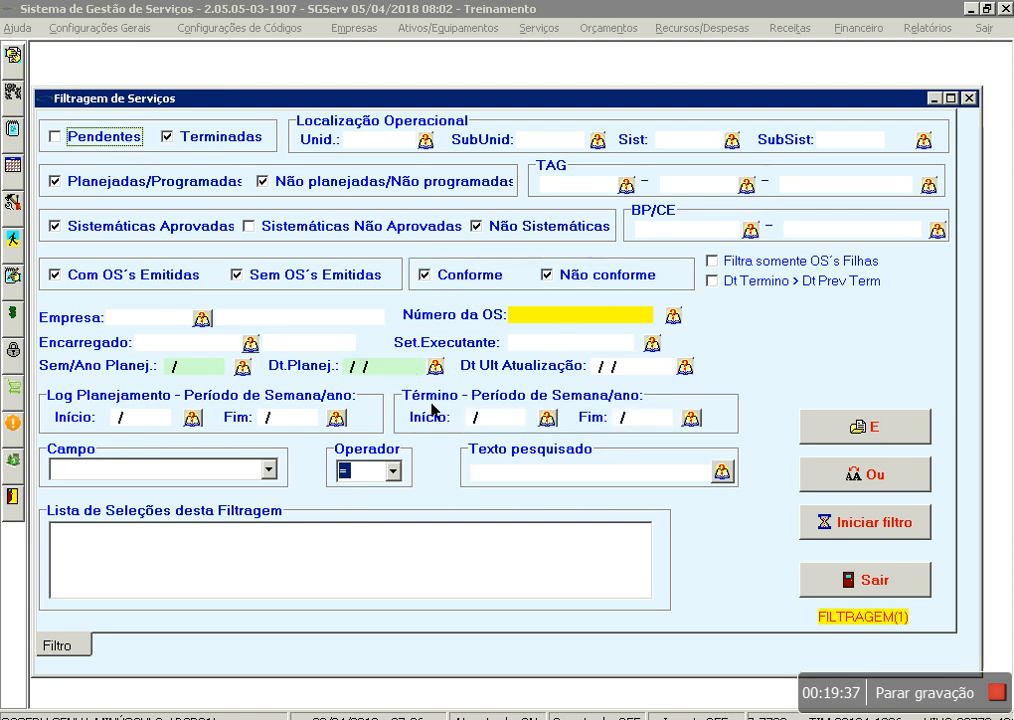
left_click(269, 469)
scroll(280, 484, "down", 1)
scroll(280, 485, "down", 8)
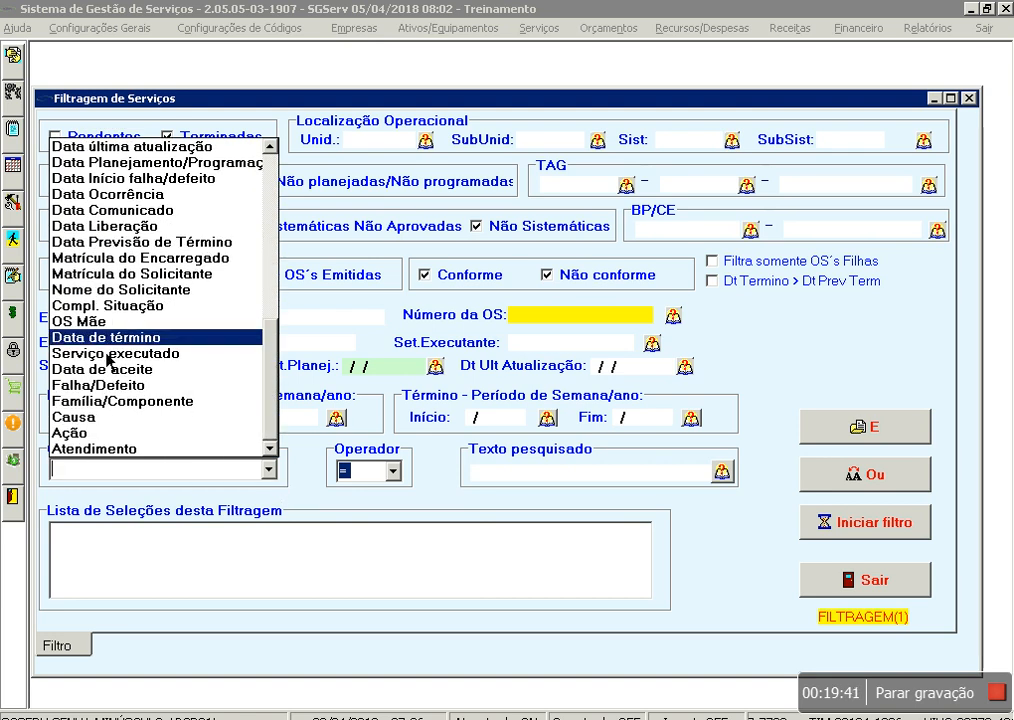
left_click(107, 345)
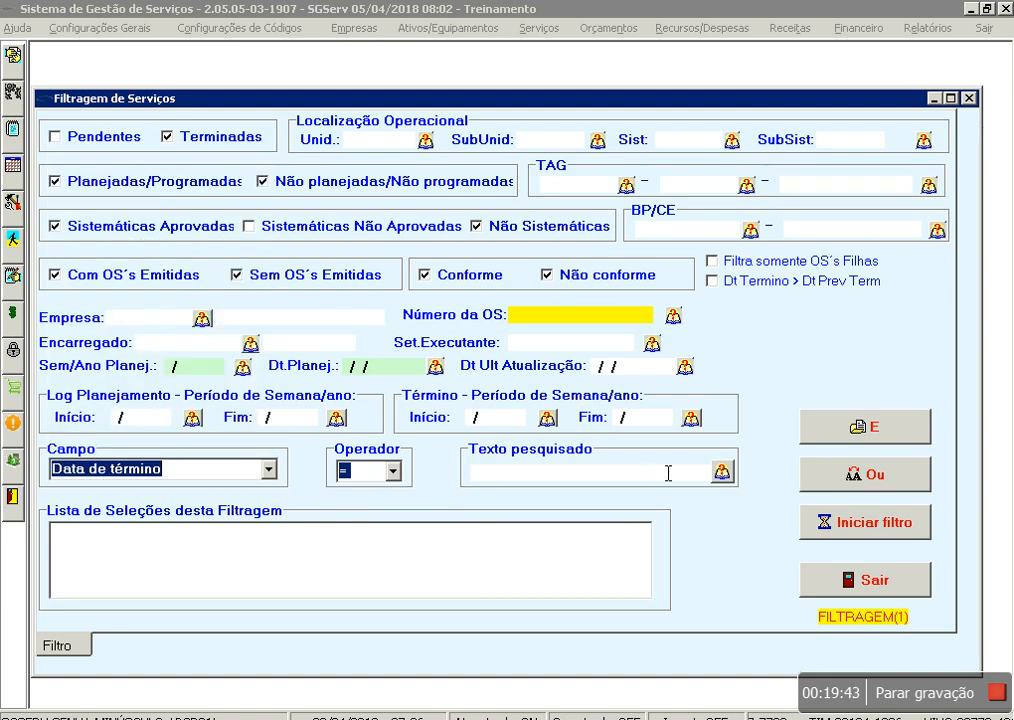
left_click(723, 471)
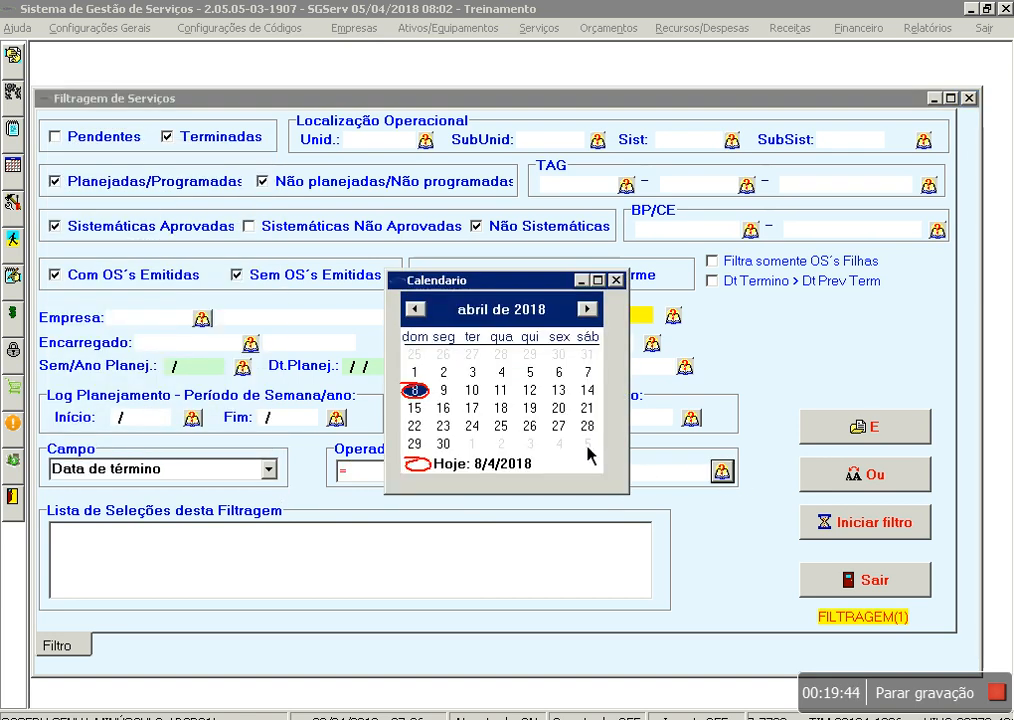
left_click(428, 396)
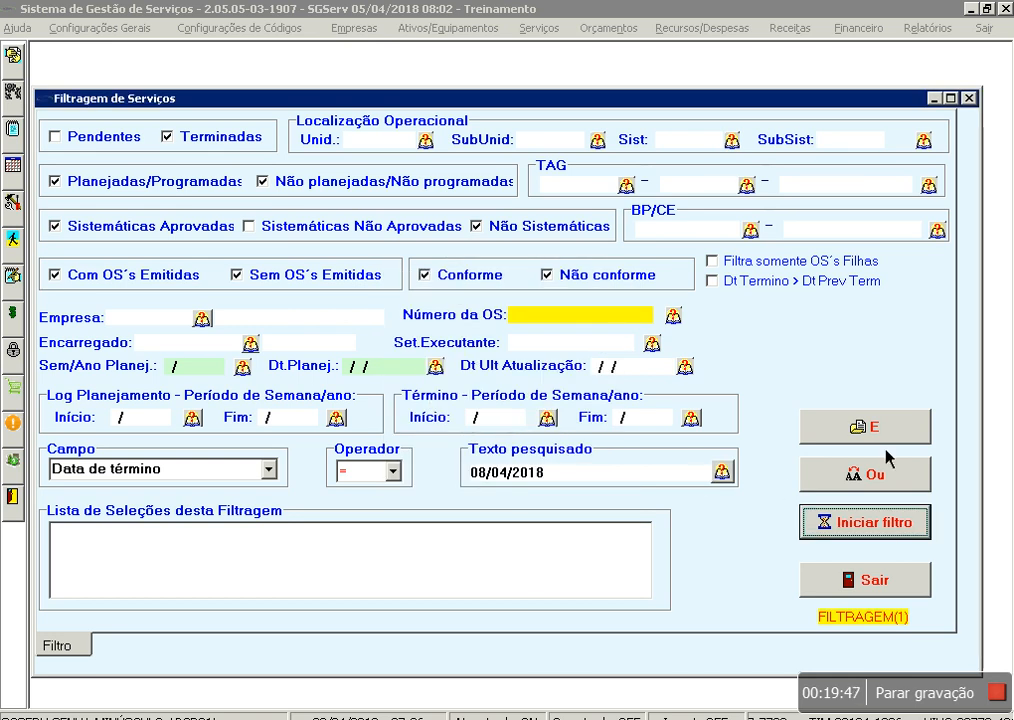
left_click(826, 436)
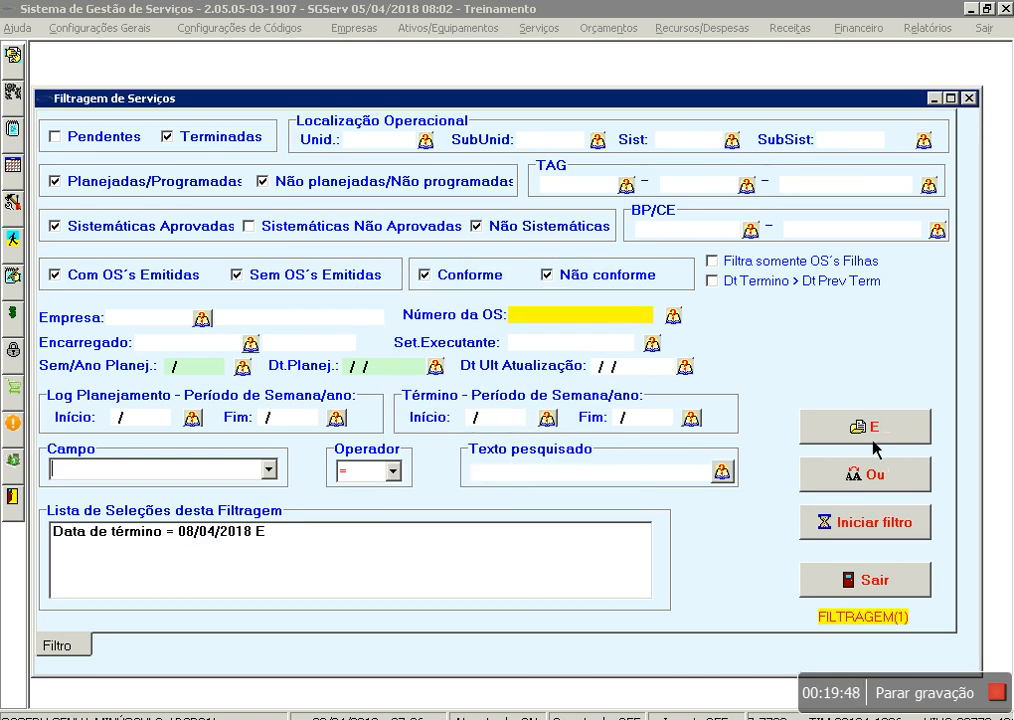
- Set the second filter criterion to Situação = CA and run the filter
left_click(272, 470)
scroll(280, 483, "down", 2)
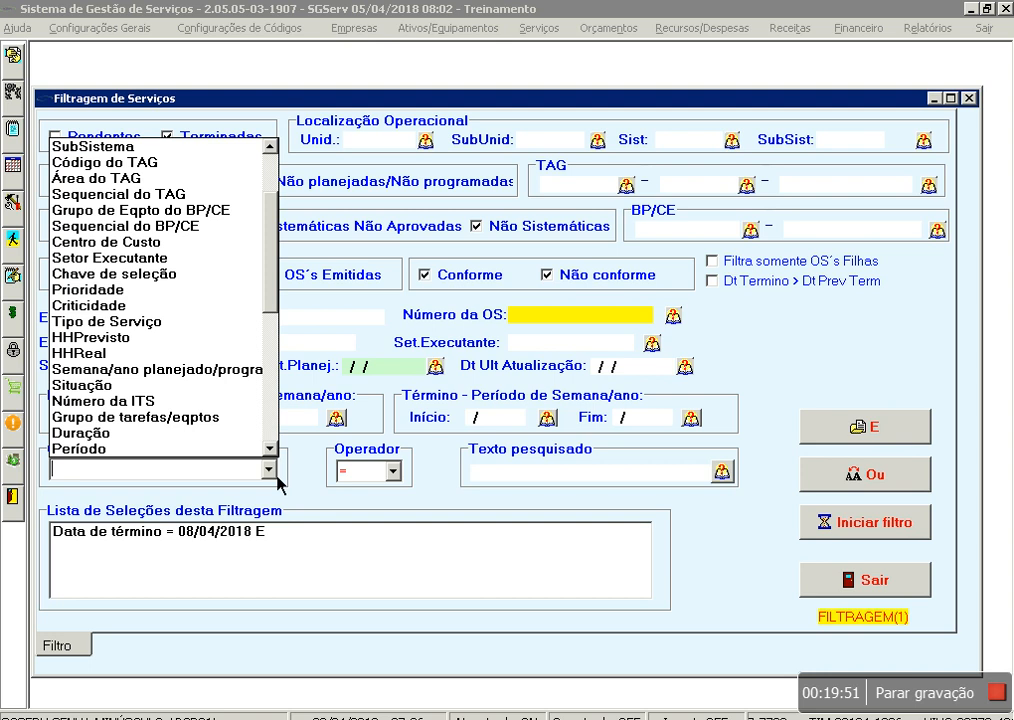
scroll(200, 440, "down", 1)
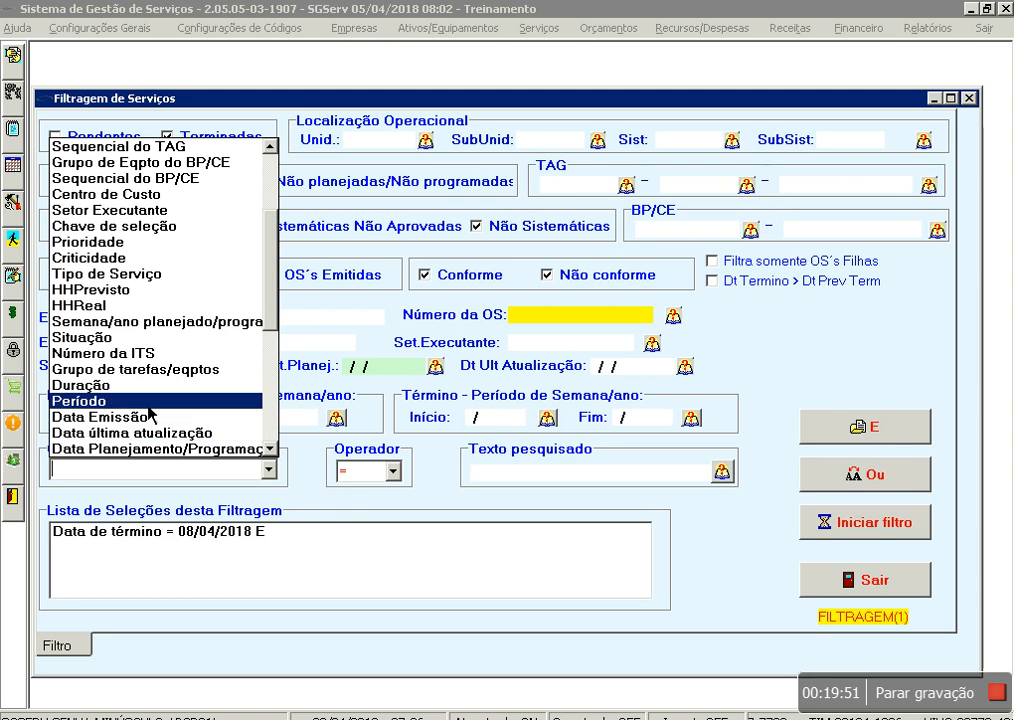
left_click(93, 338)
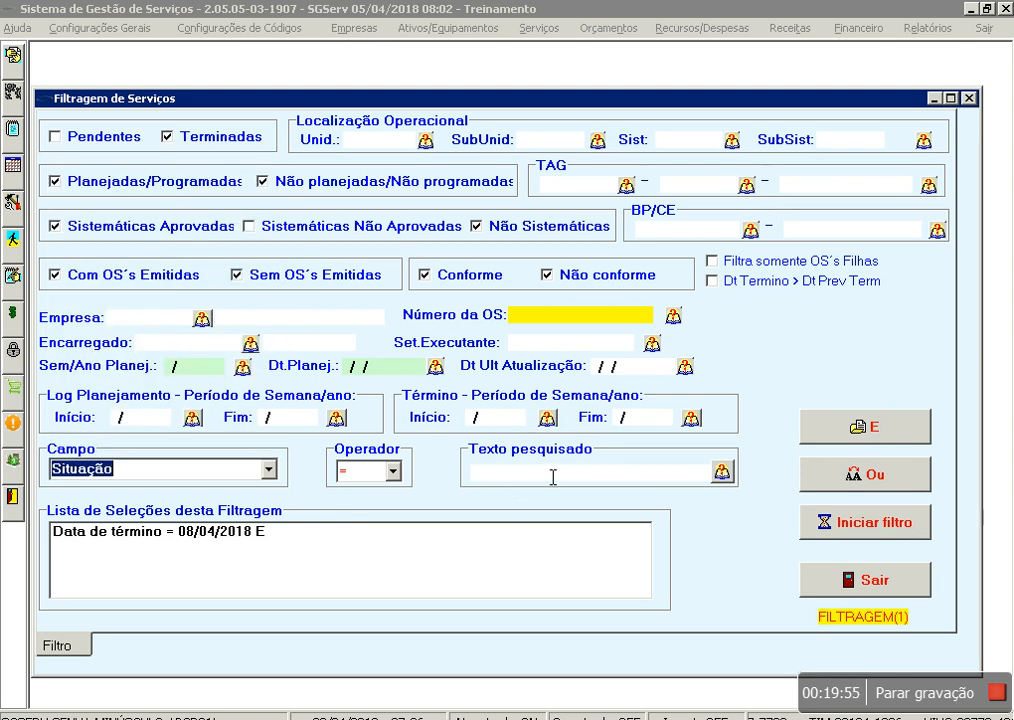
left_click(724, 472)
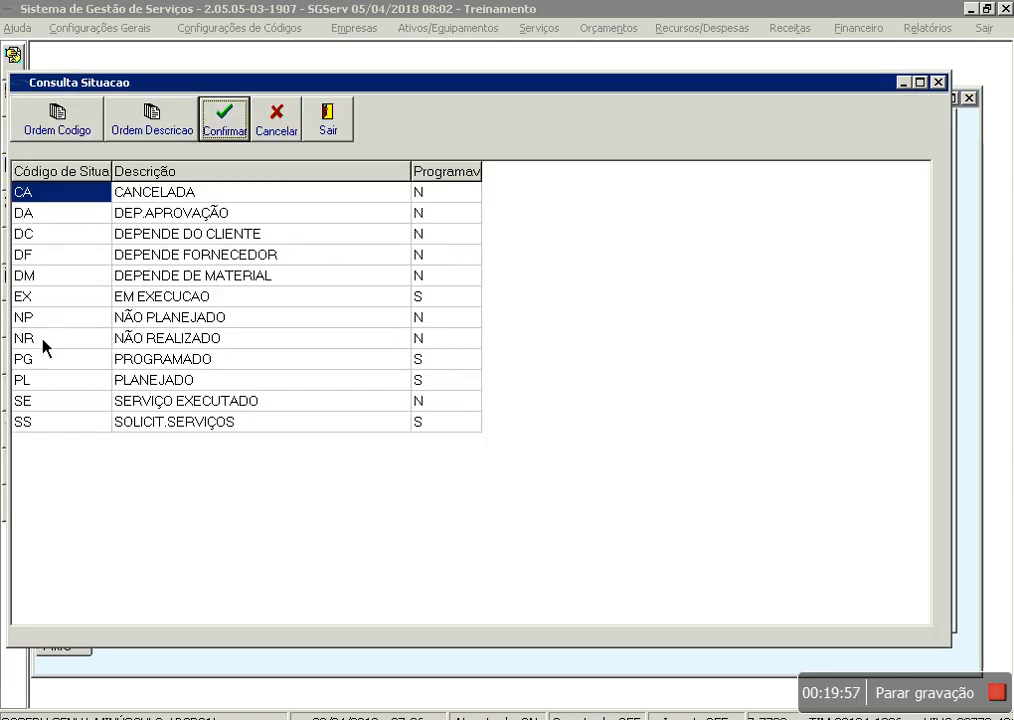
double_click(58, 198)
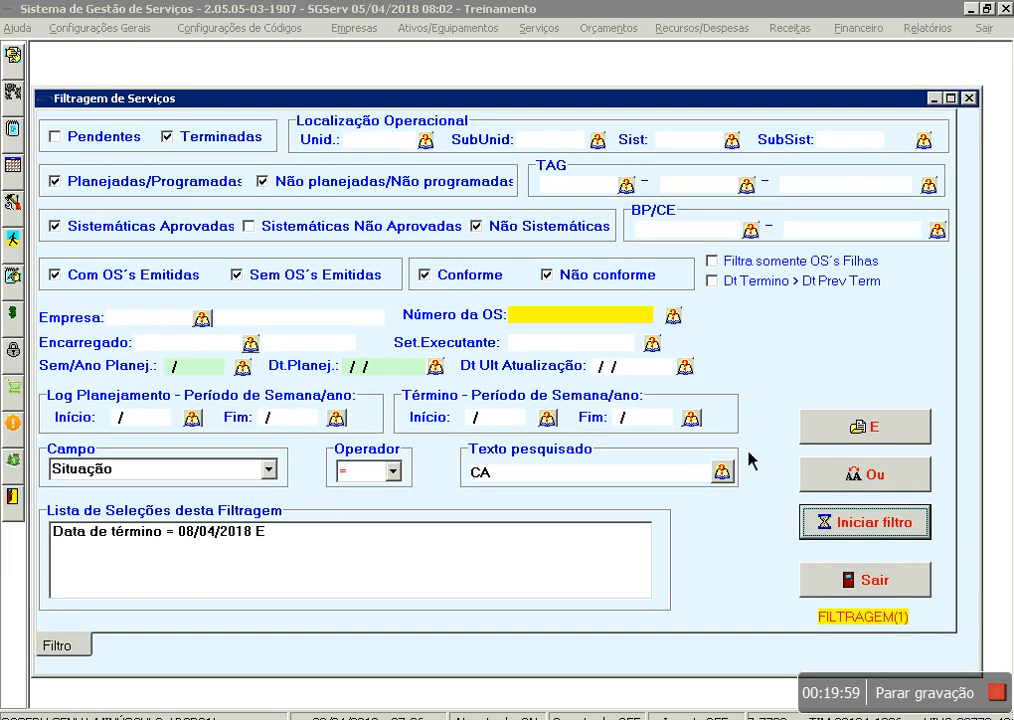
left_click(865, 522)
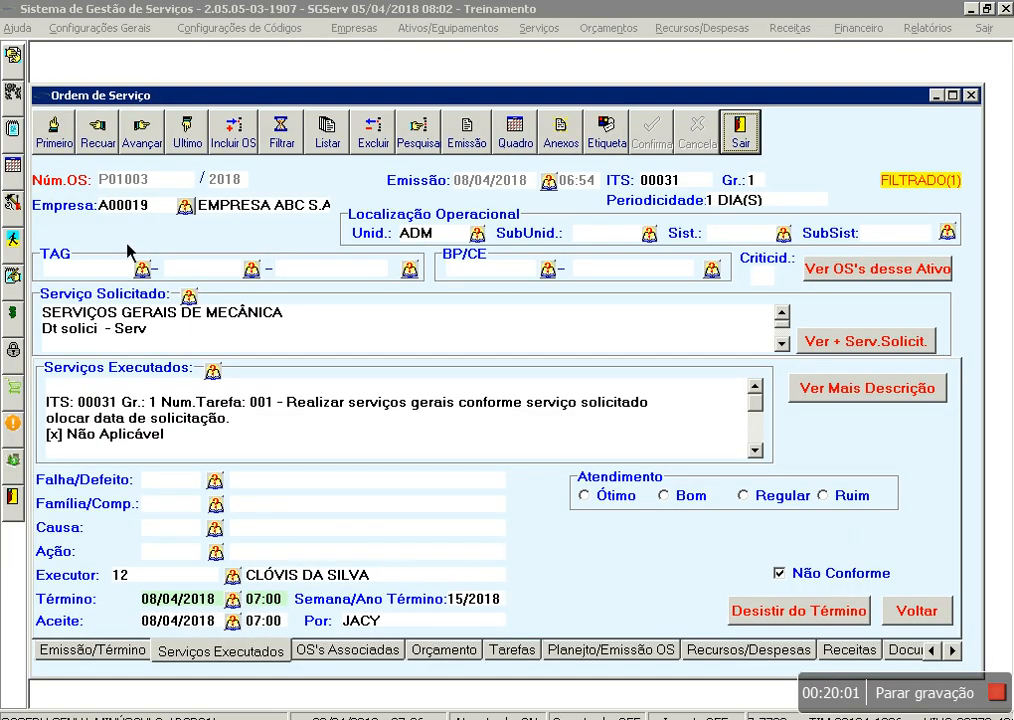
- List the filtered cancelled orders and preview the full, non-summarised report titled Listagem de Ordens de Serviços
left_click(343, 131)
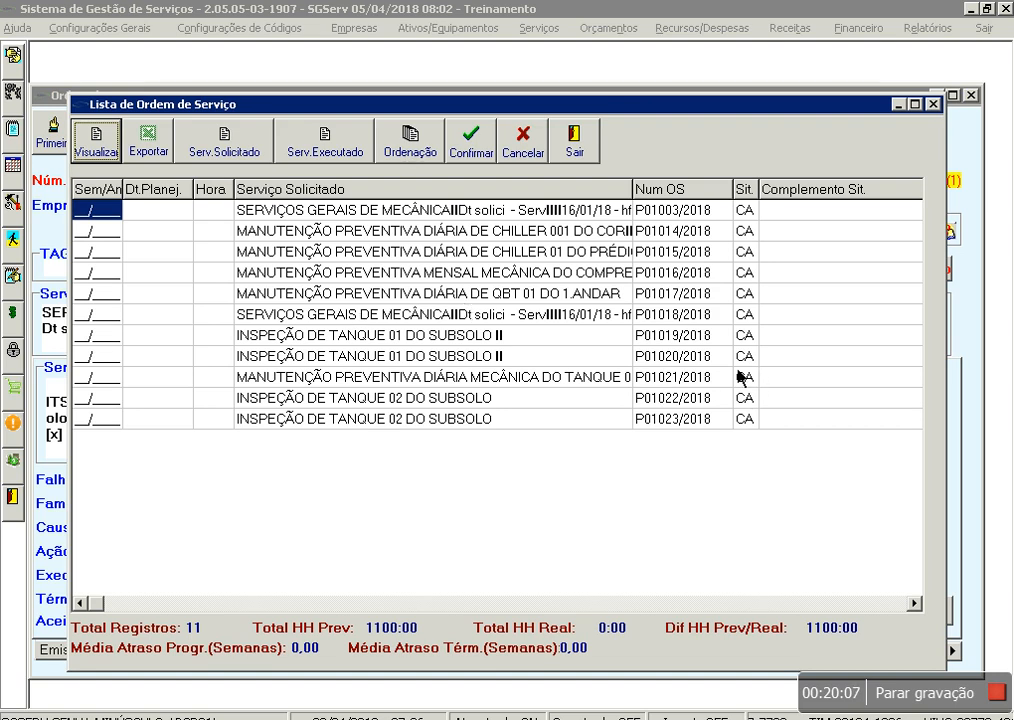
left_click(96, 140)
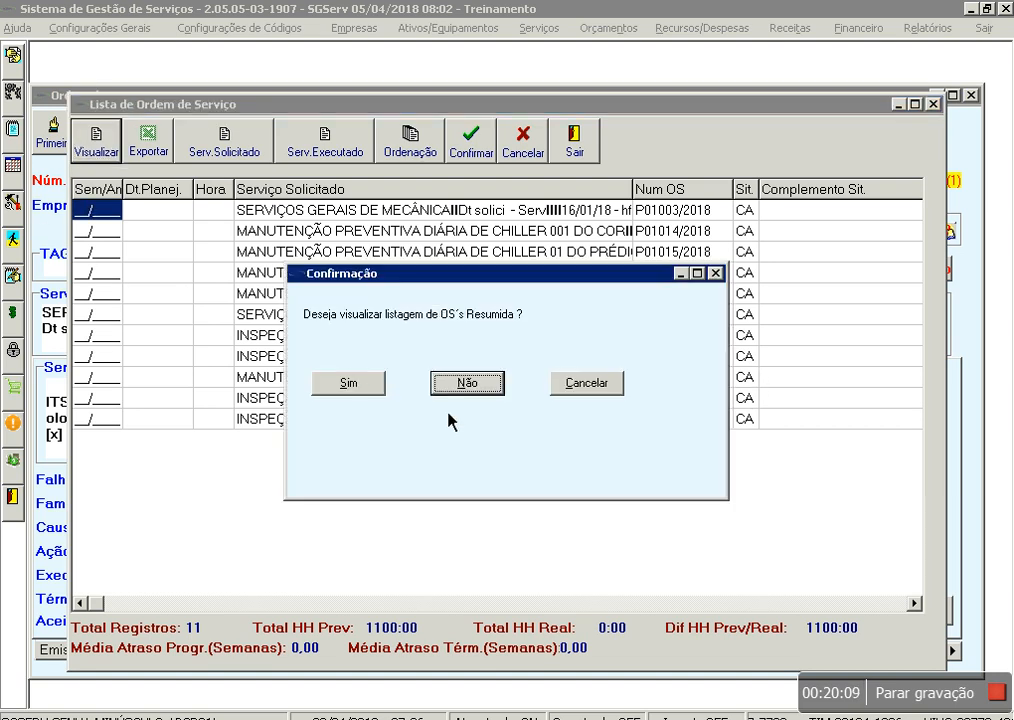
left_click(482, 386)
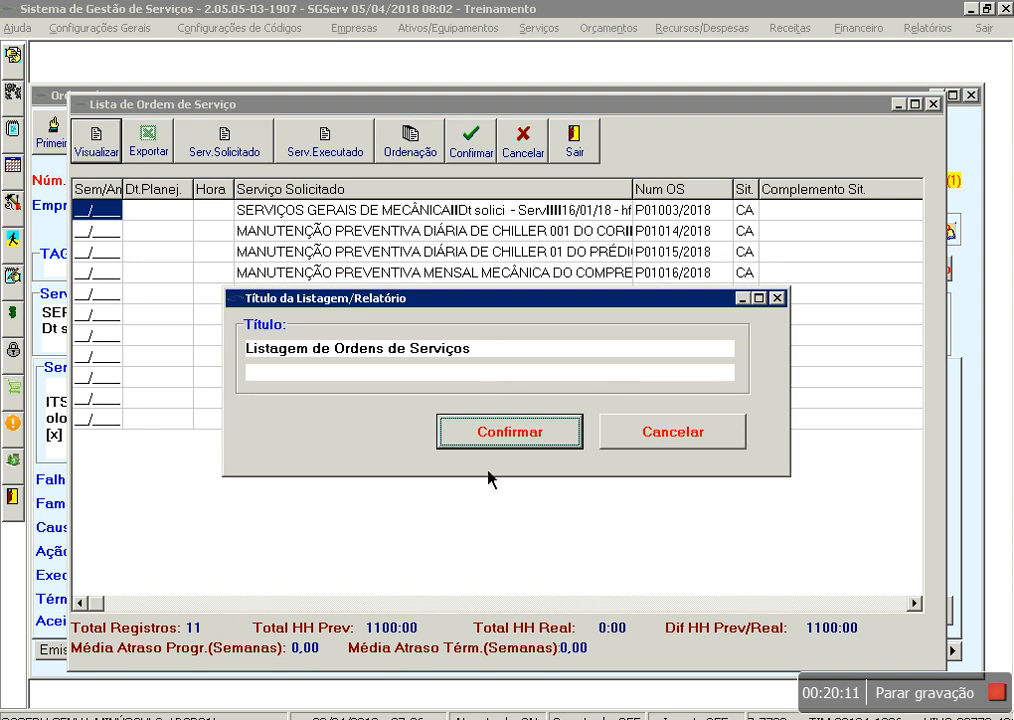
left_click(498, 430)
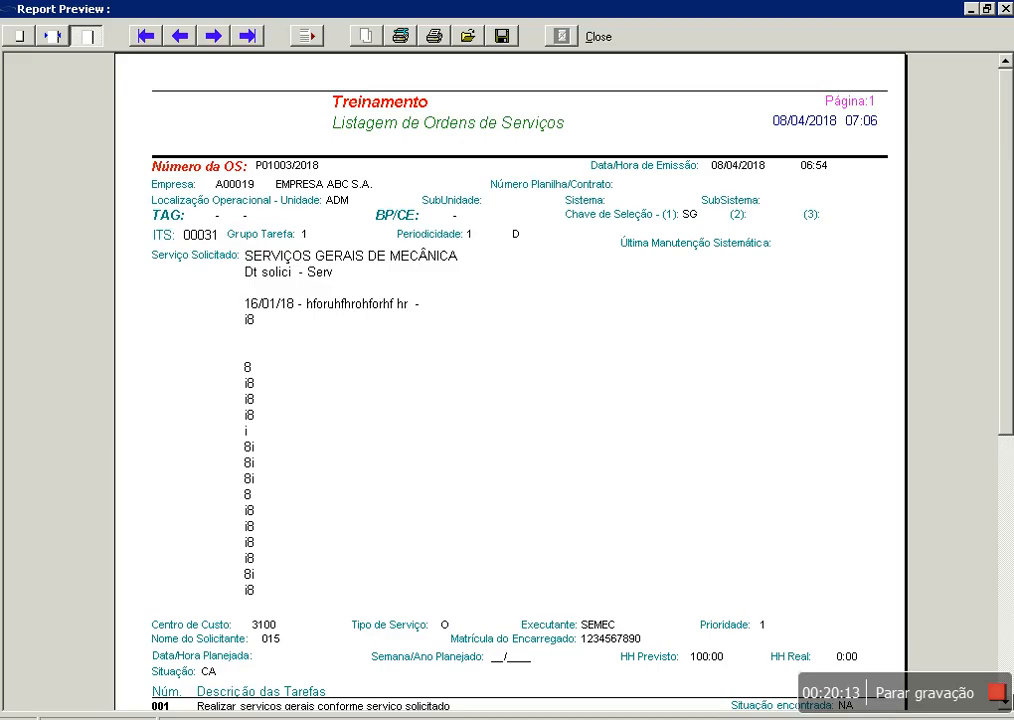
- Examine the situation, tasks and executed services of each order in the report, and close the report and the order list
scroll(267, 311, "down", 3)
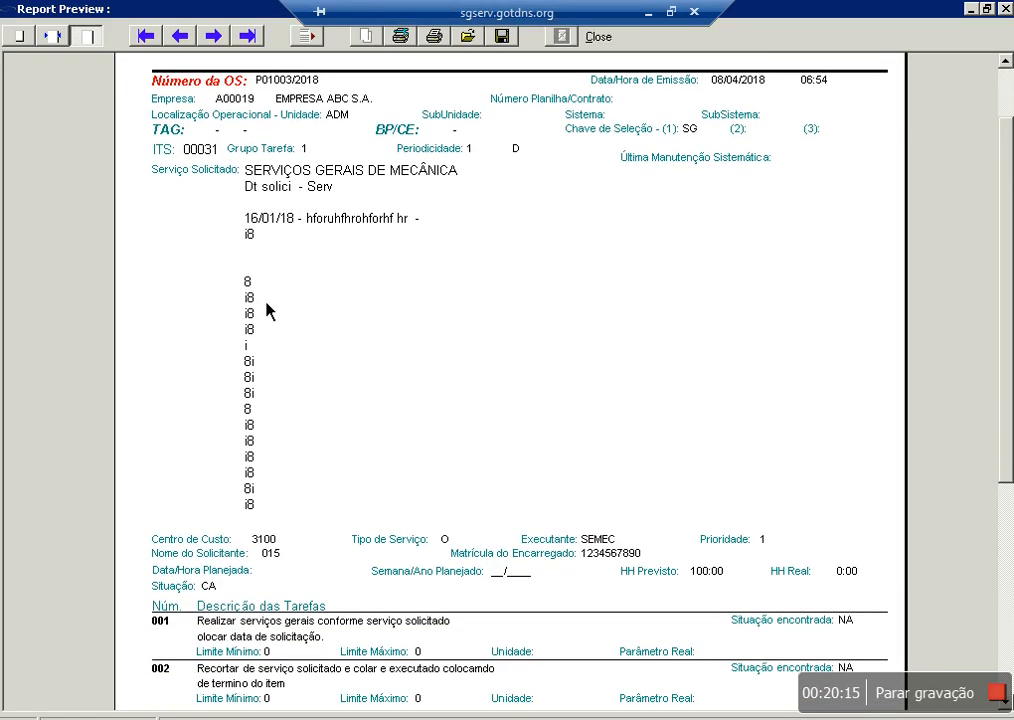
scroll(267, 311, "down", 3)
scroll(267, 311, "down", 5)
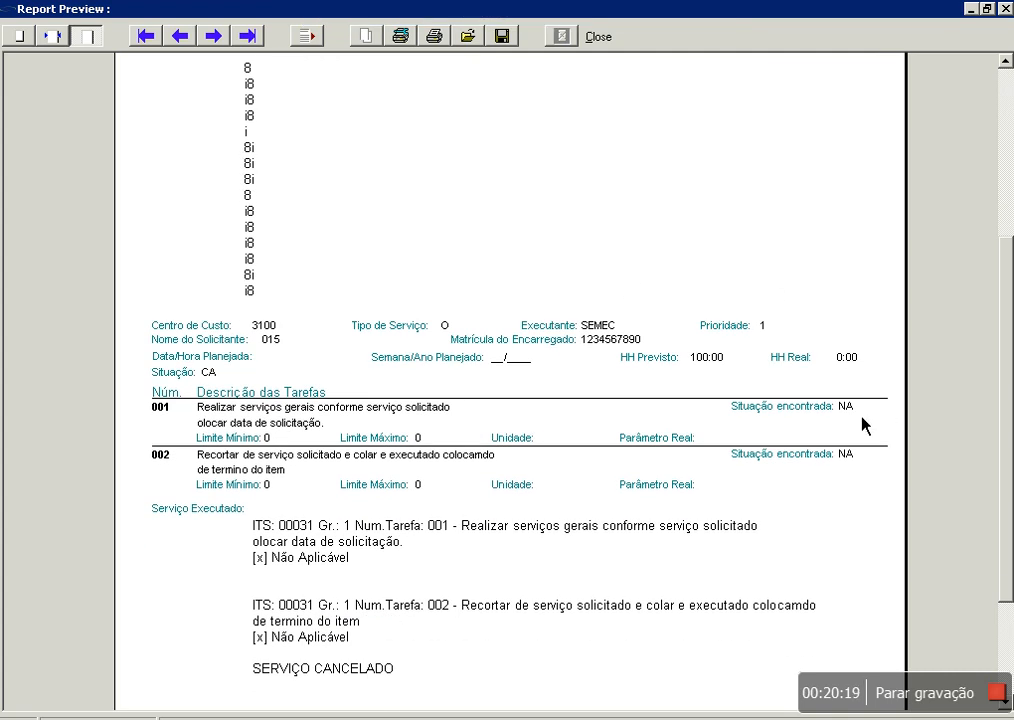
scroll(862, 425, "down", 8)
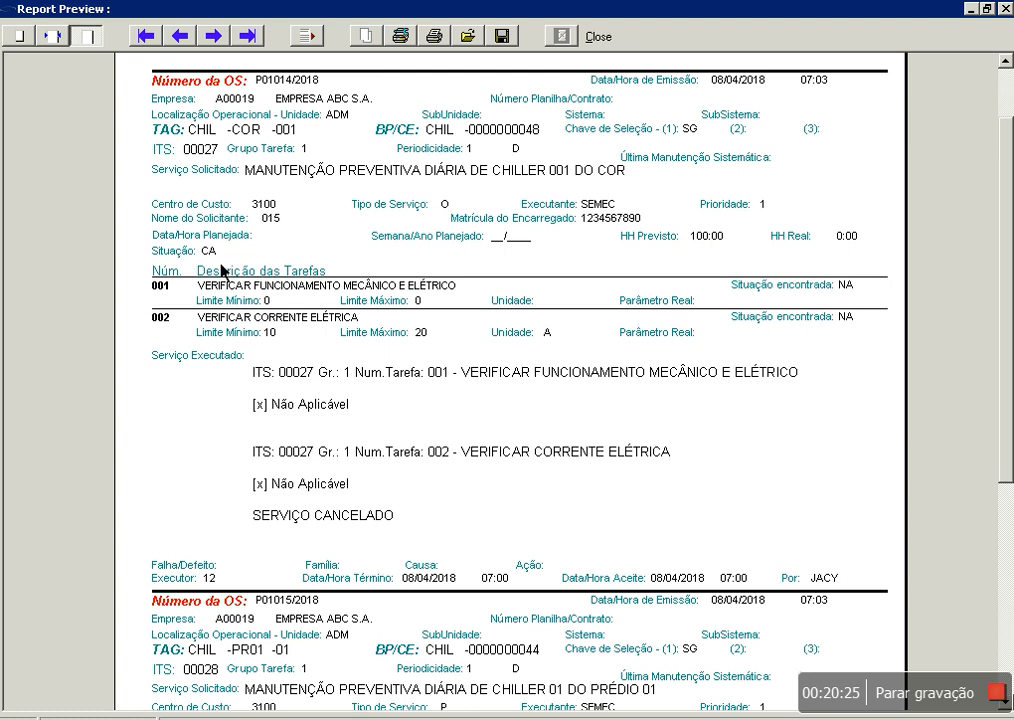
scroll(225, 285, "down", 2)
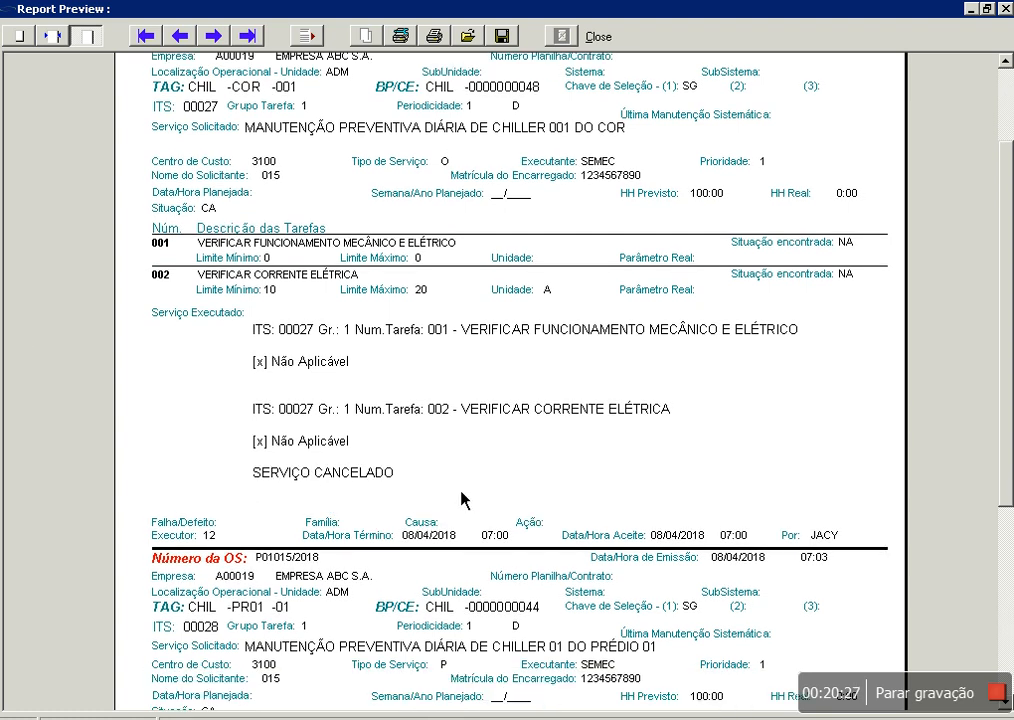
scroll(470, 505, "down", 5)
scroll(471, 509, "down", 5)
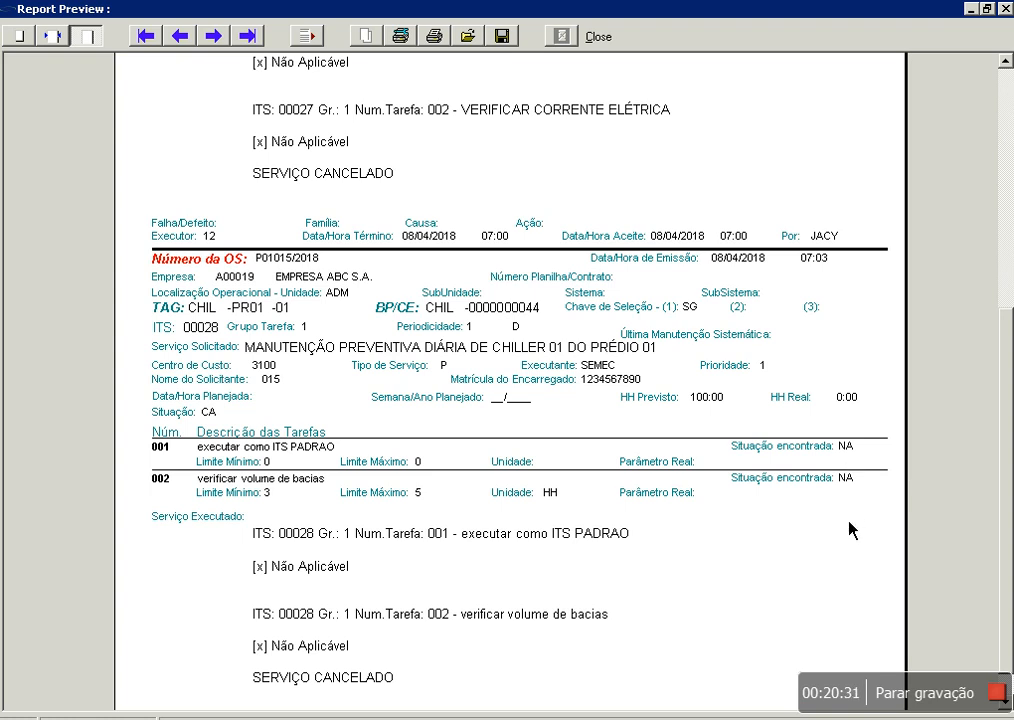
scroll(850, 530, "down", 15)
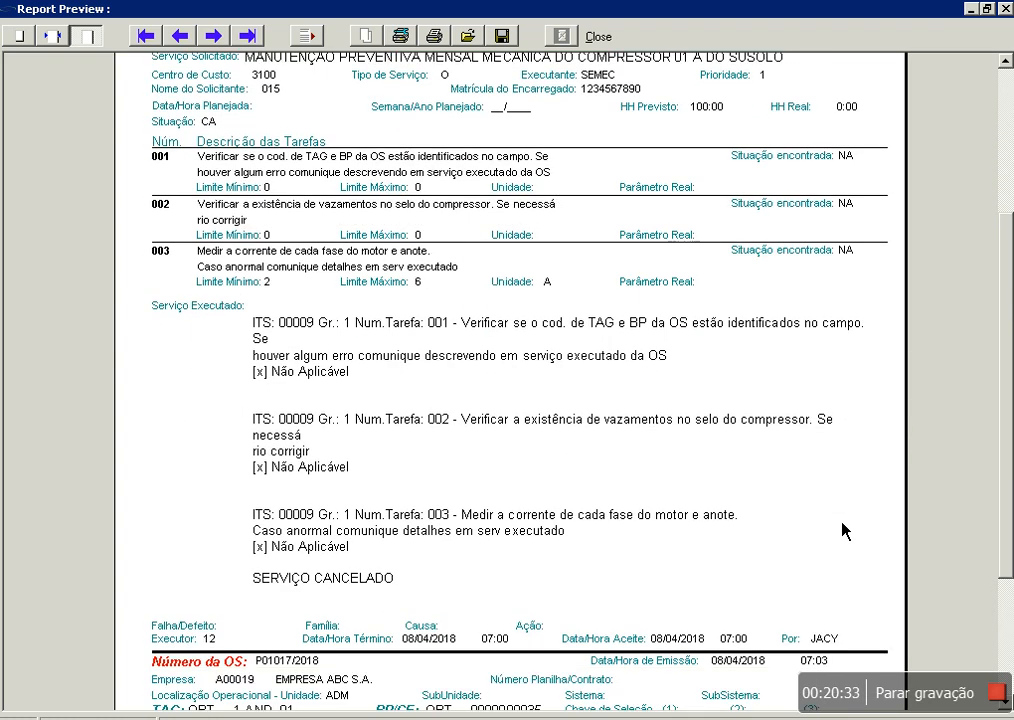
scroll(842, 530, "down", 3)
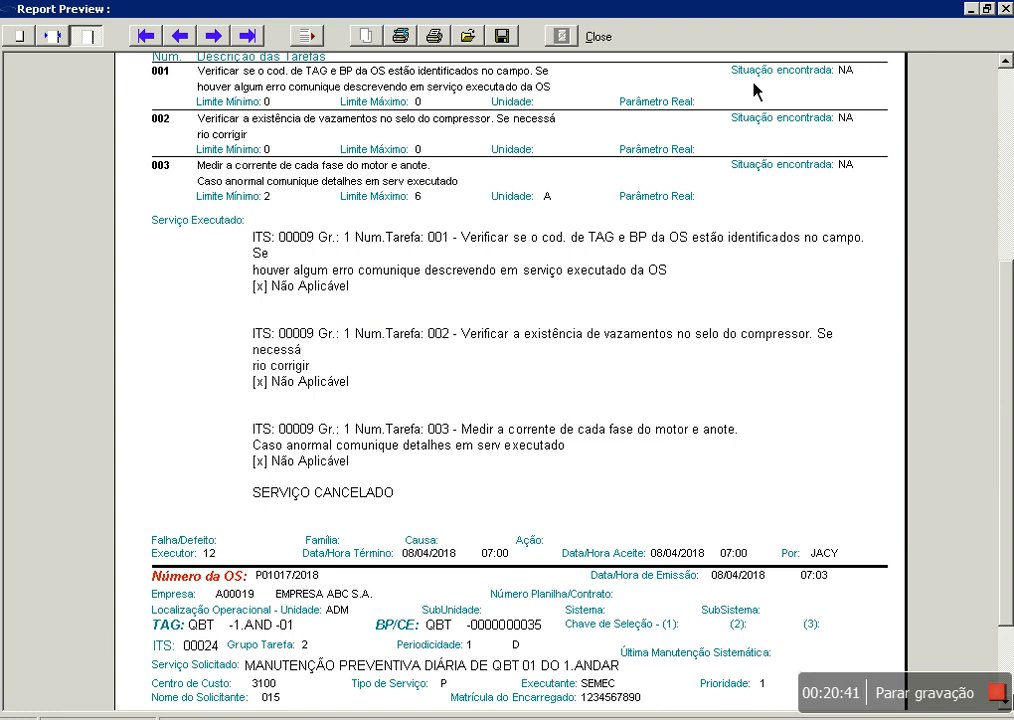
scroll(755, 88, "down", 3)
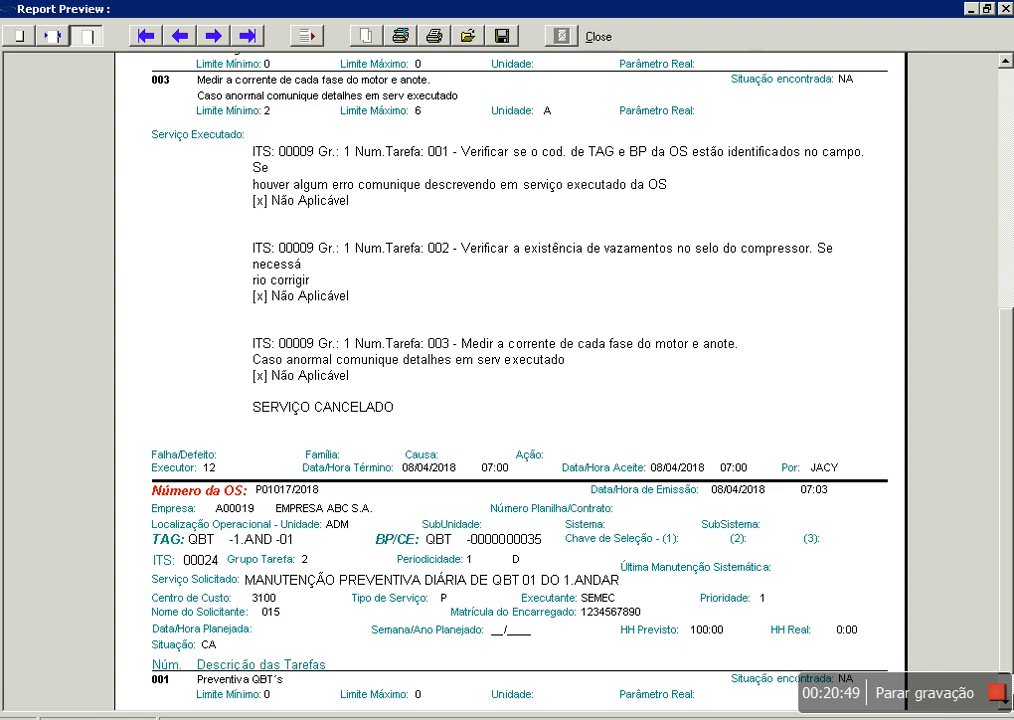
left_click(612, 42)
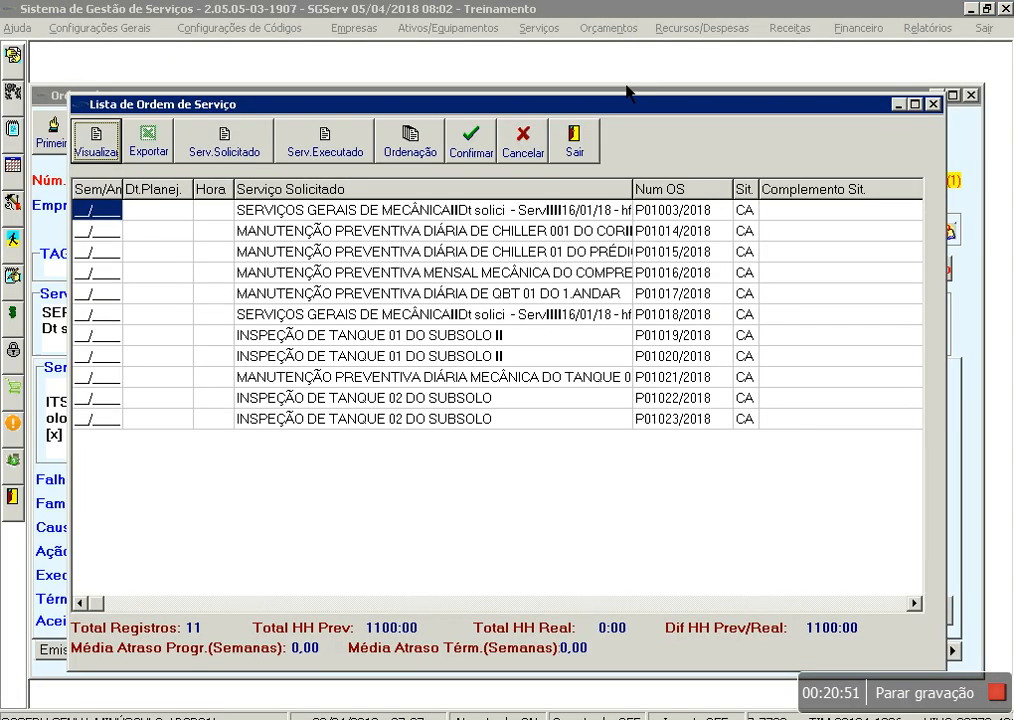
left_click(582, 156)
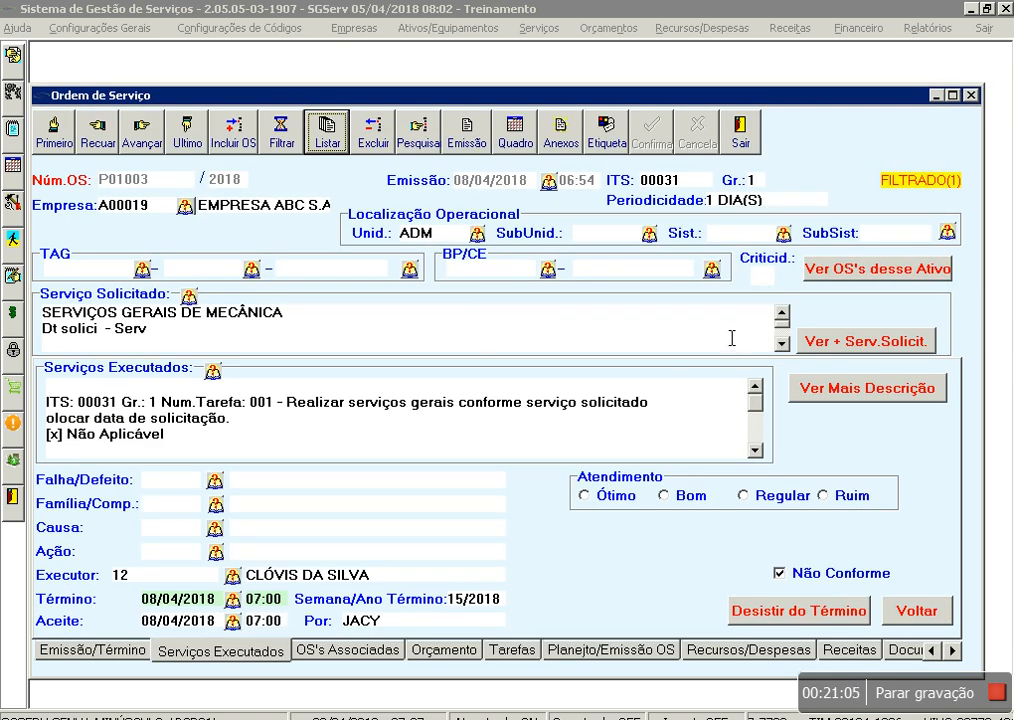